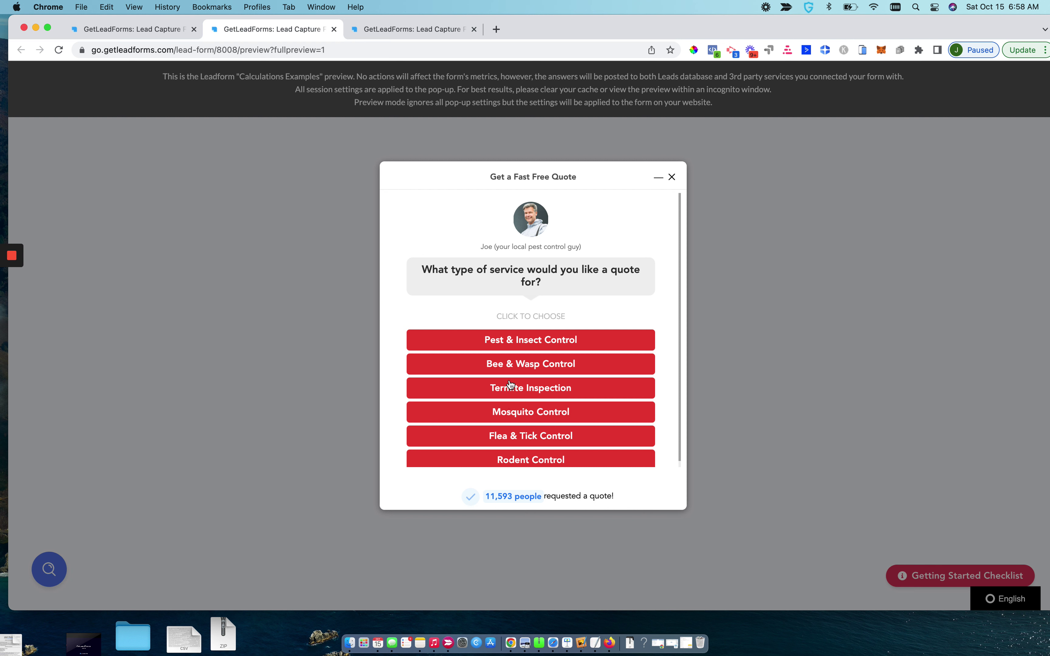
# Preview the form with Pest & Insect Control and a first name, then return to the step editor
pyautogui.click(518, 347)
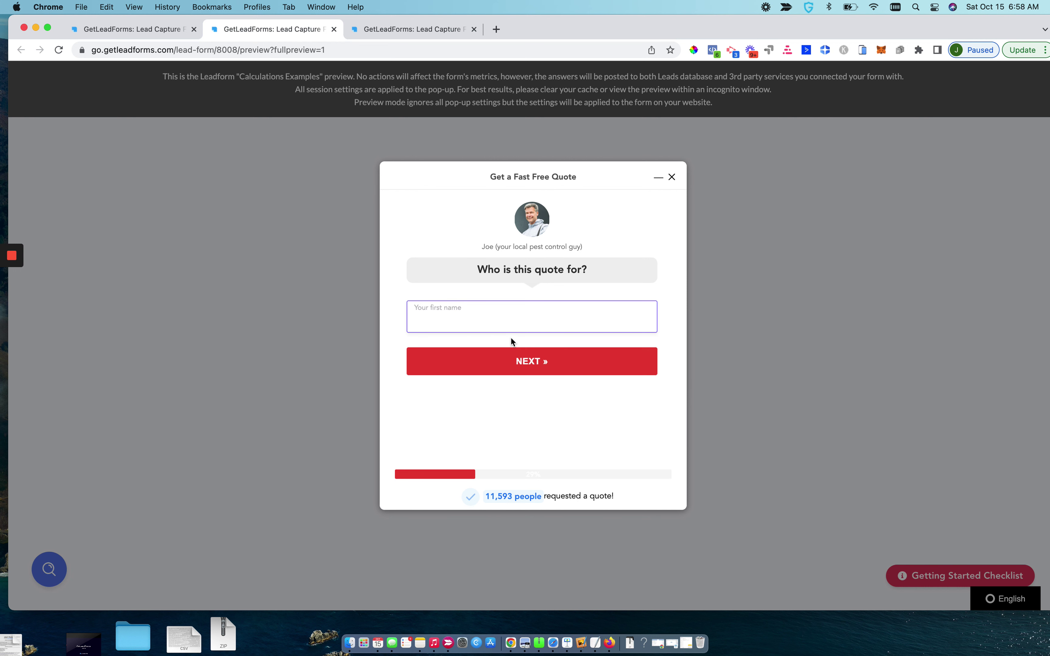
pyautogui.write('J')
pyautogui.press('Return')
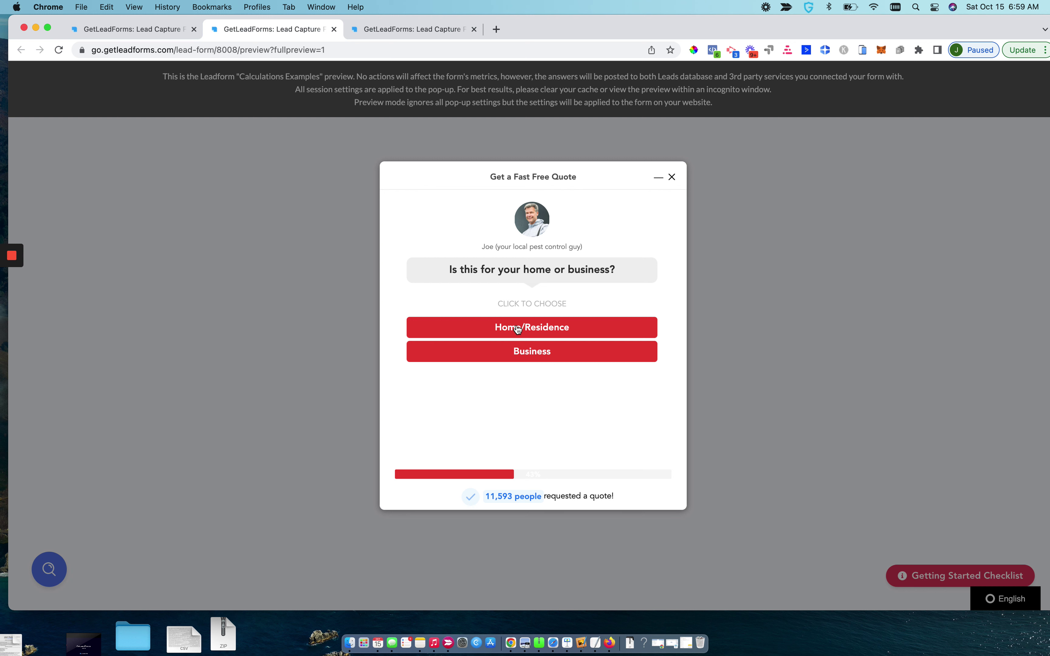
pyautogui.click(138, 30)
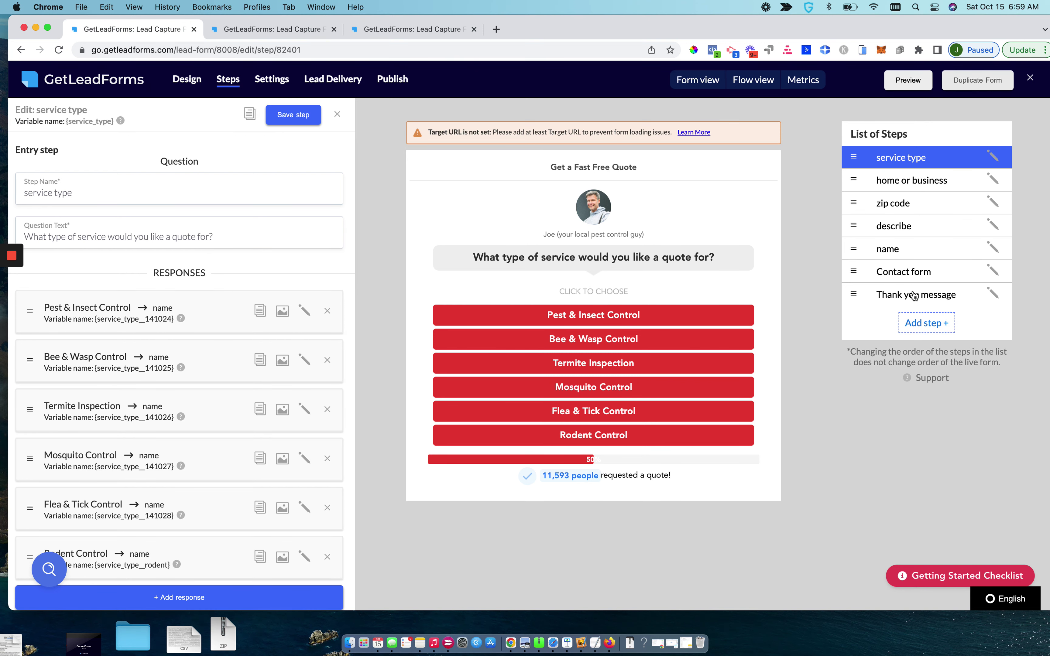
# Open the Thank you message step after briefly trying a new Text block (End Step) step
pyautogui.click(915, 296)
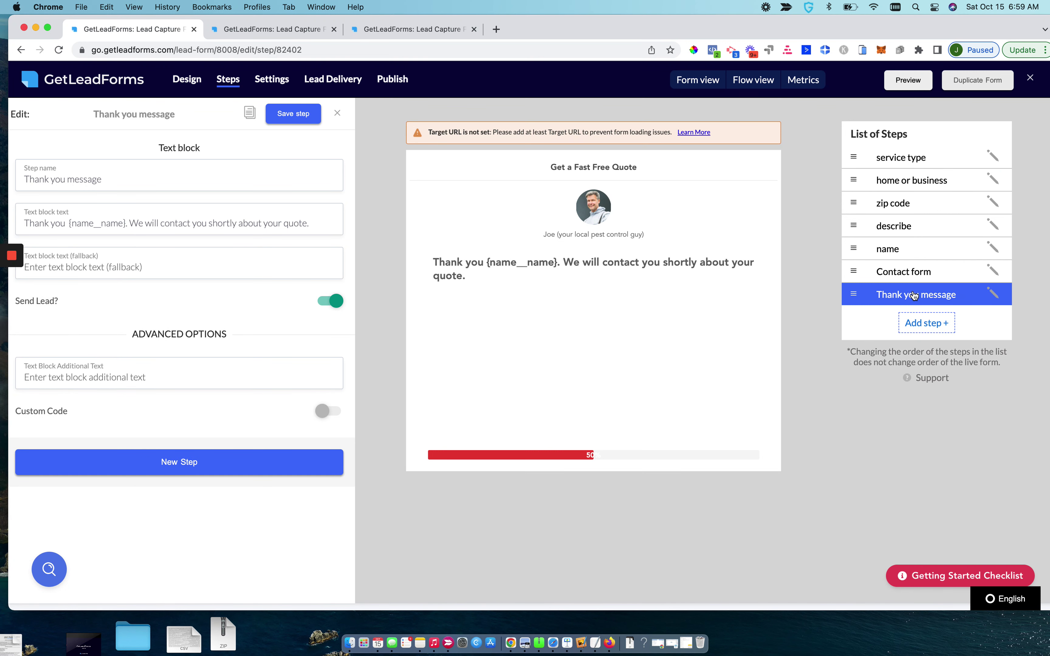
pyautogui.click(916, 323)
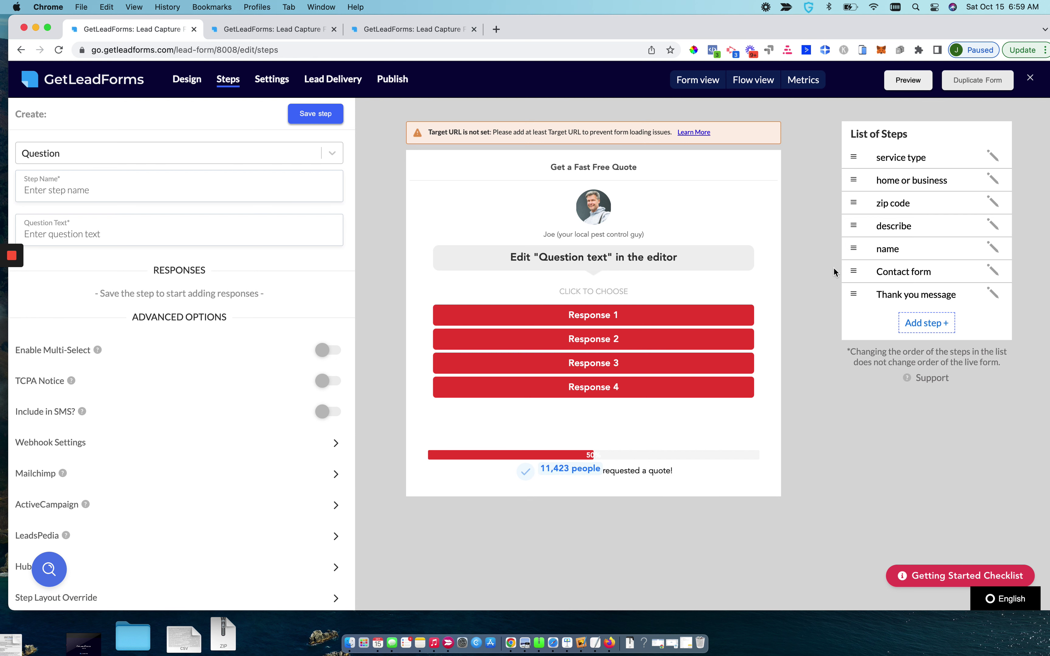
pyautogui.click(251, 161)
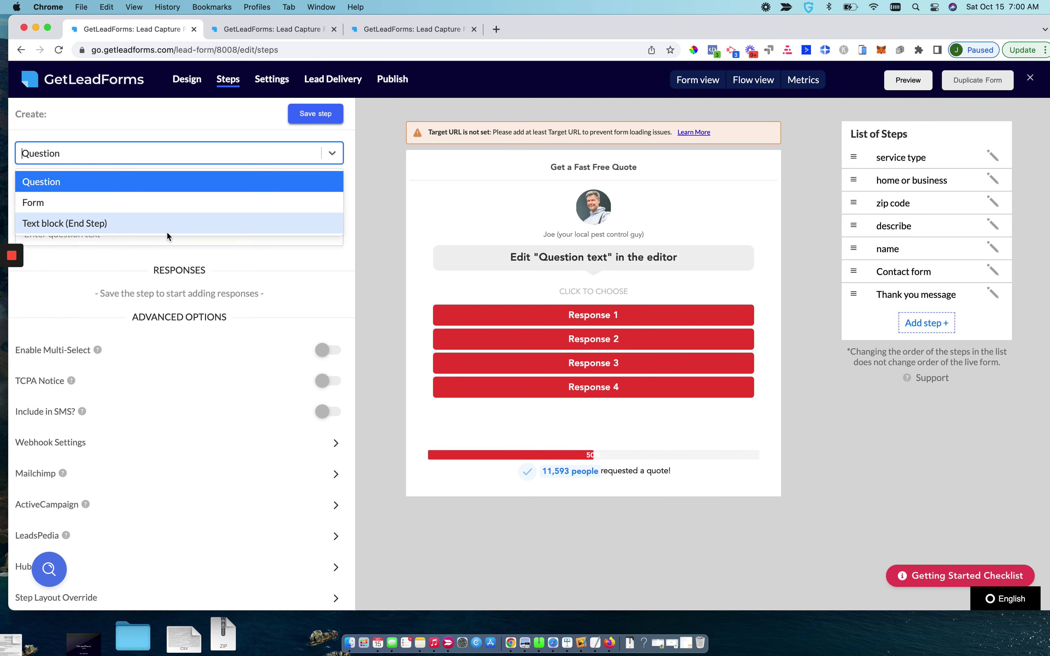
pyautogui.click(154, 226)
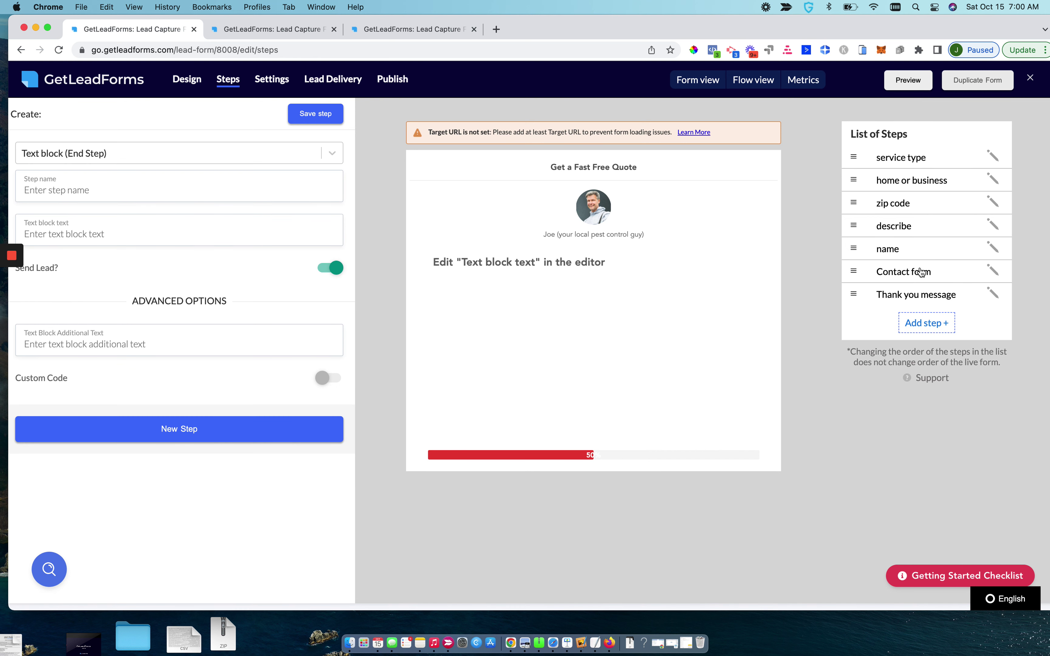
pyautogui.click(898, 300)
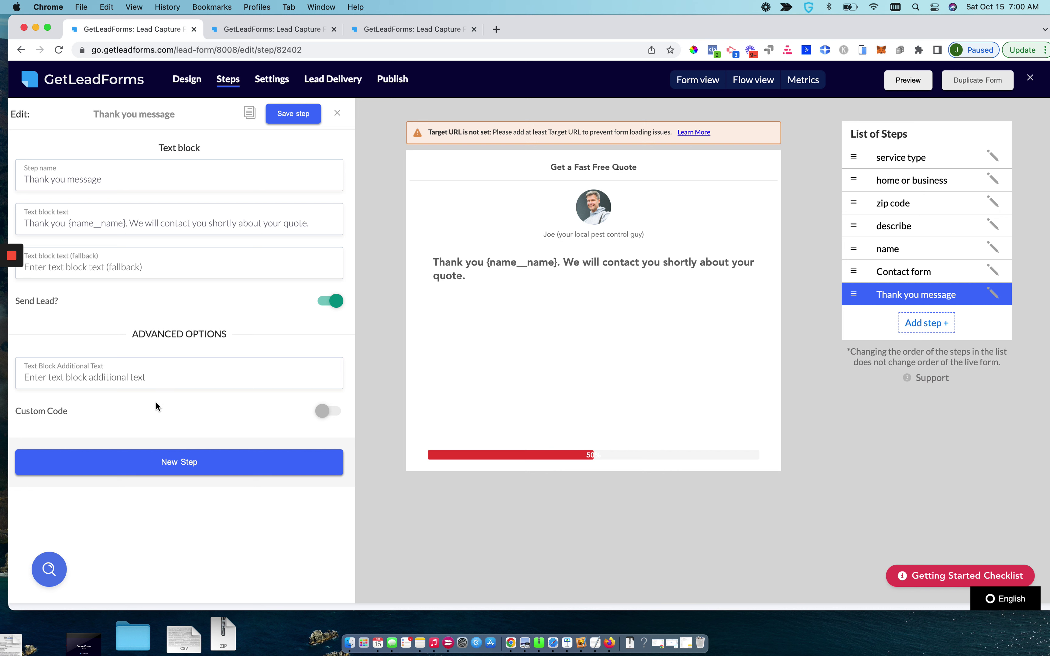
# Switch on Custom Code for the Thank you message step and place the cursor in Custom HTML
pyautogui.click(329, 411)
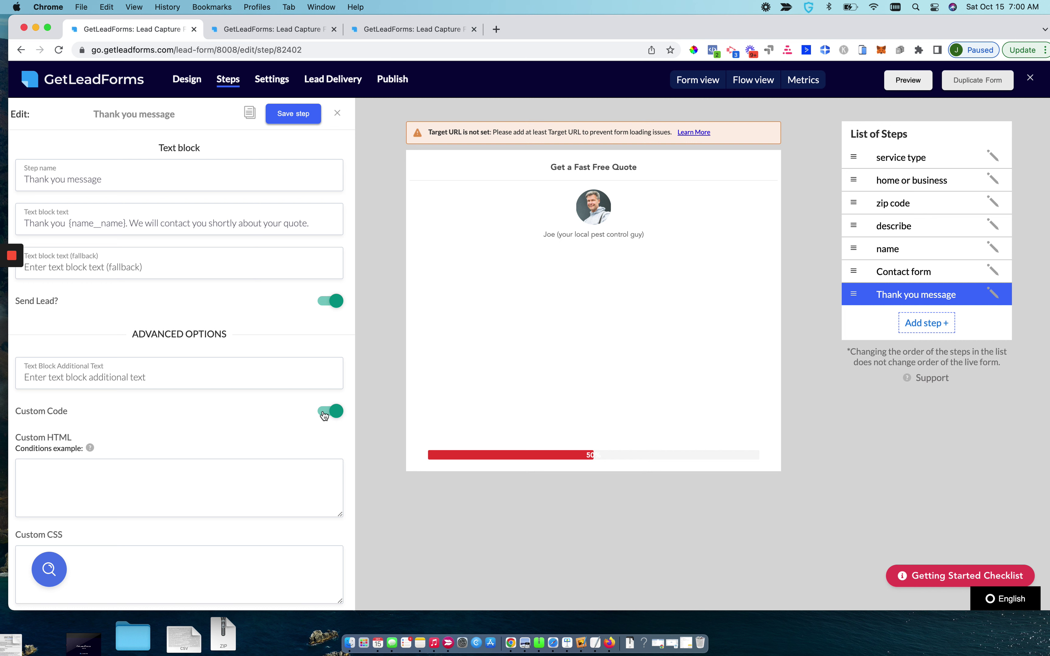
pyautogui.scroll(-1, 130, 453)
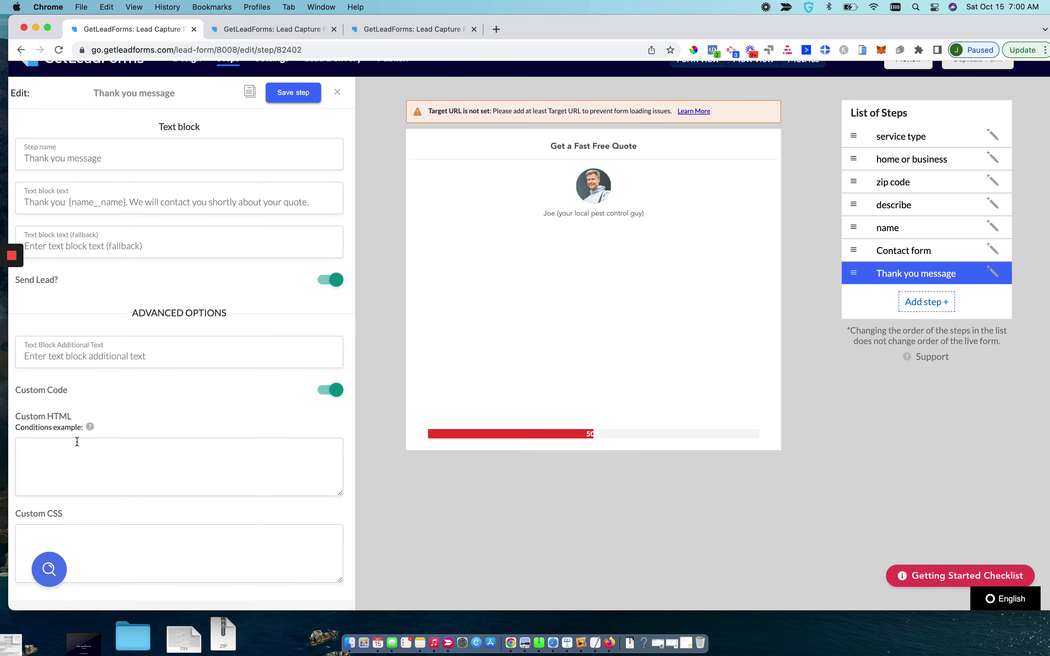
pyautogui.moveTo(92, 428)
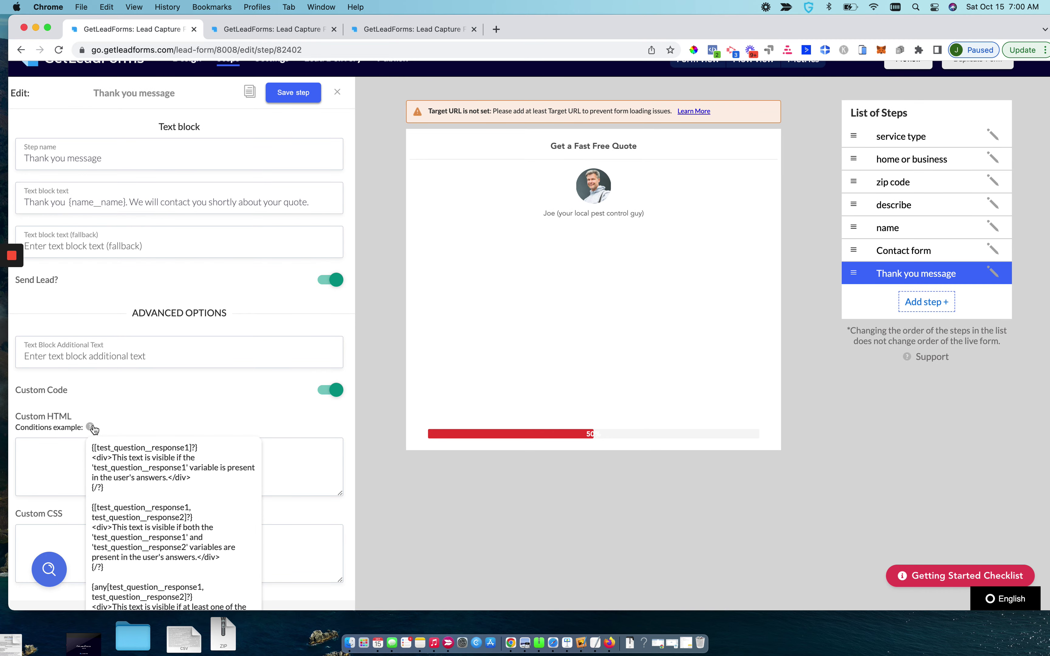
pyautogui.scroll(-2, 93, 428)
pyautogui.scroll(-2, 94, 429)
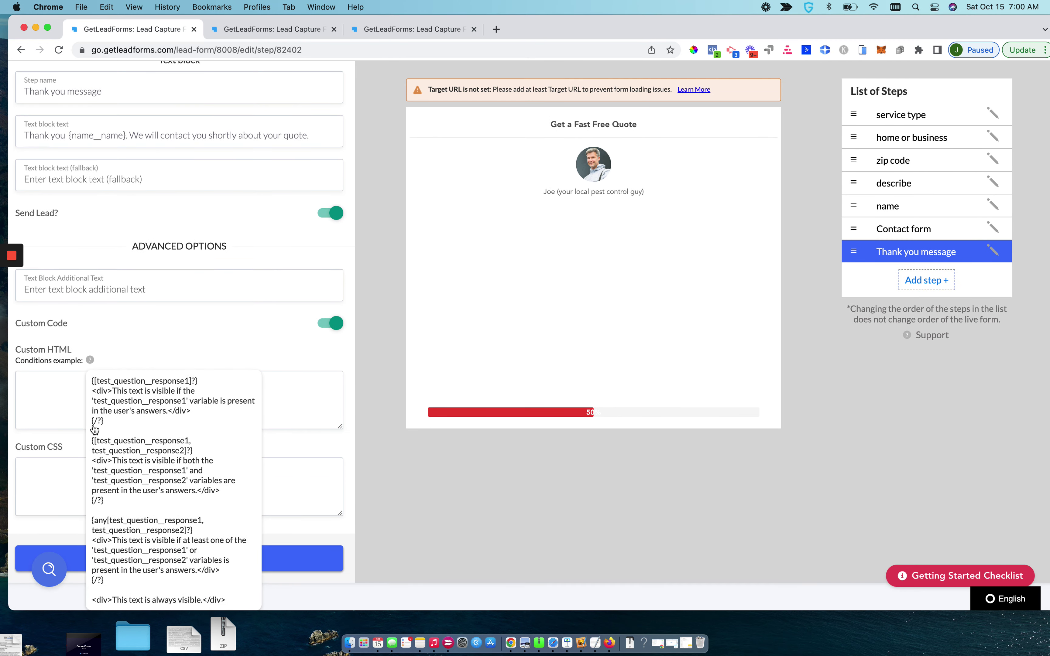
pyautogui.scroll(2, 92, 412)
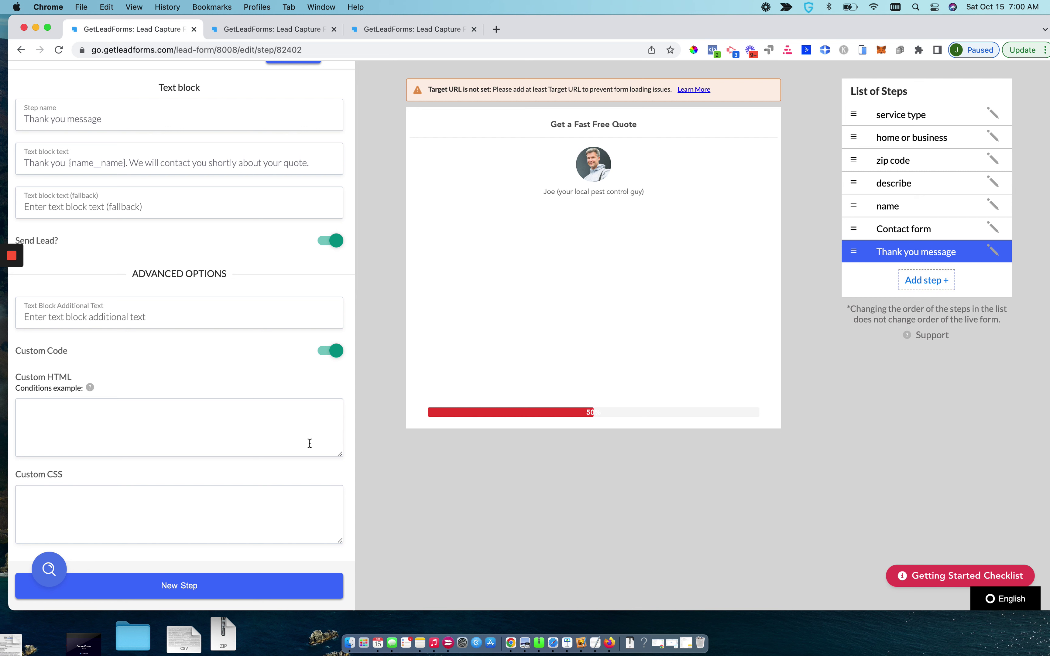
pyautogui.click(309, 443)
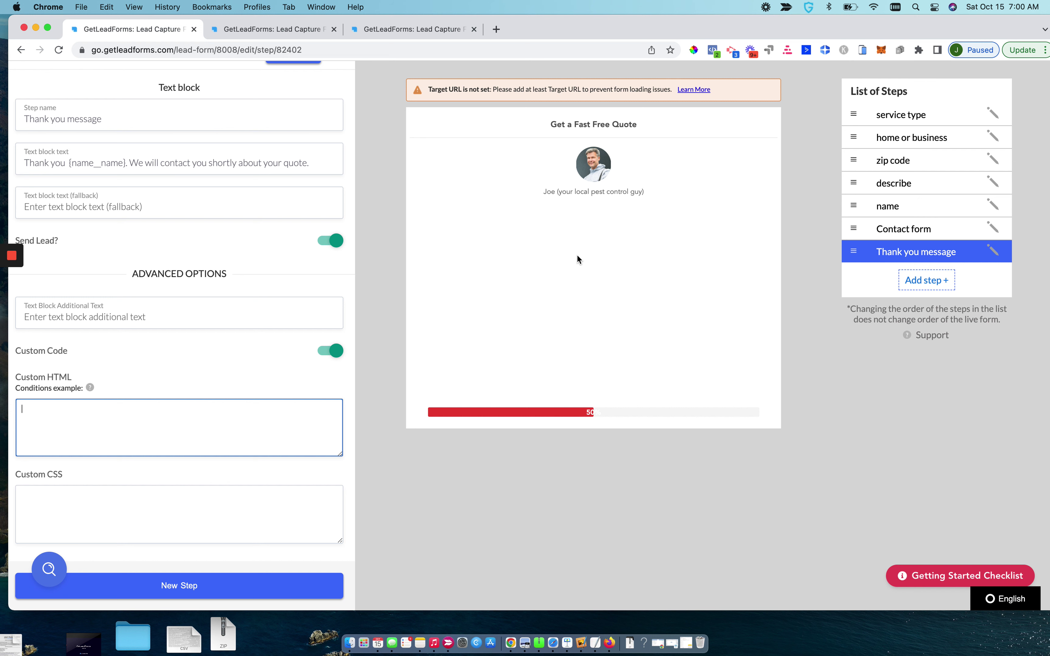
# Open the service type step and start editing its Termite Inspection response
pyautogui.click(916, 117)
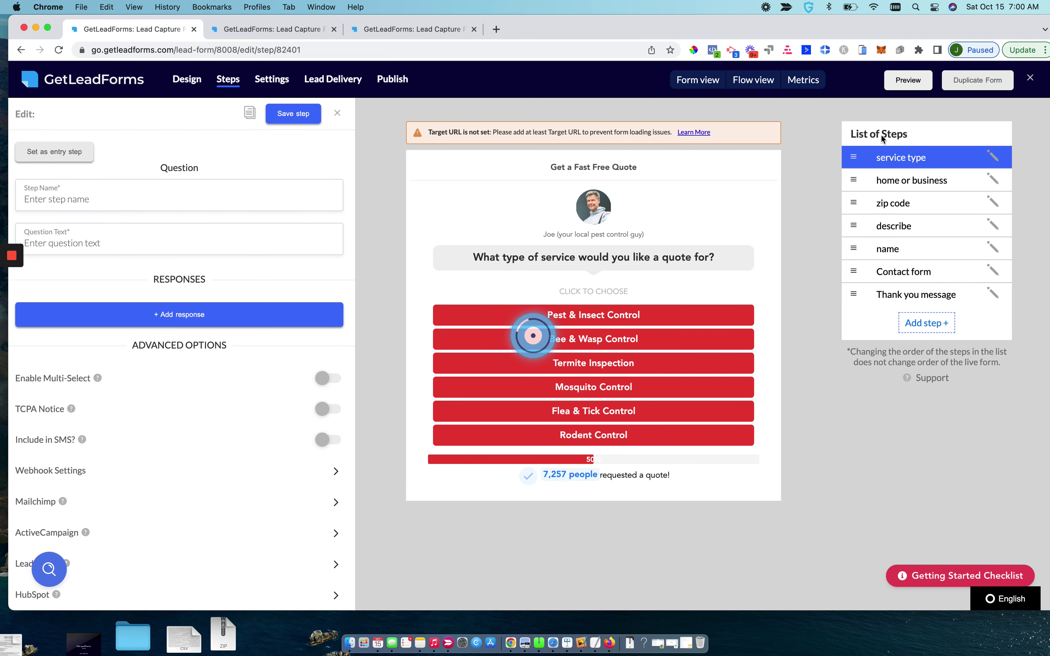
pyautogui.scroll(-1, 259, 379)
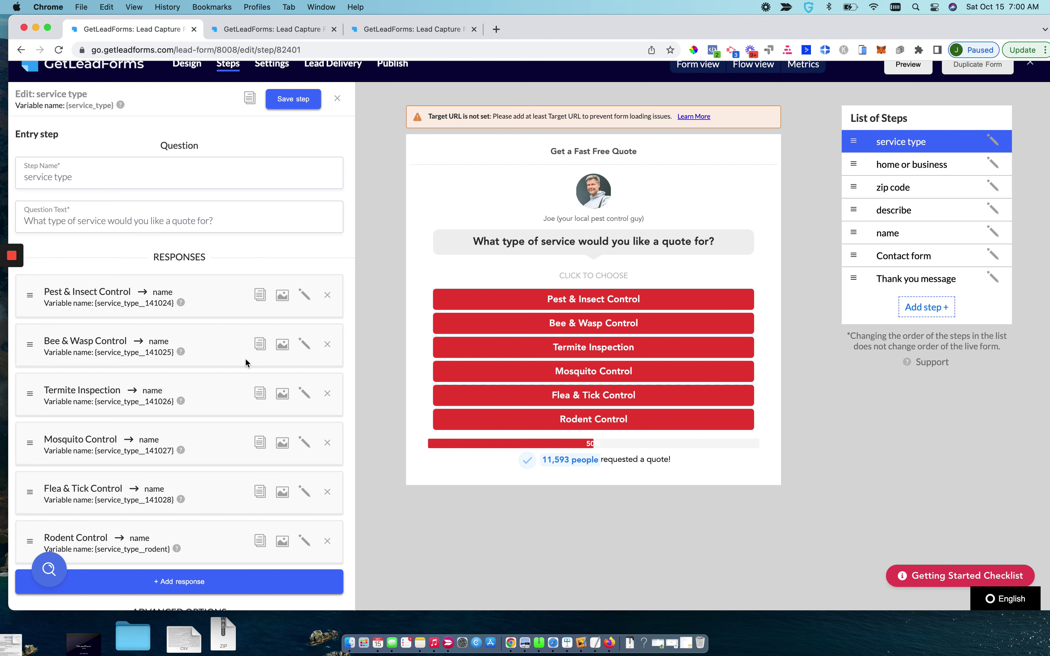
pyautogui.click(304, 393)
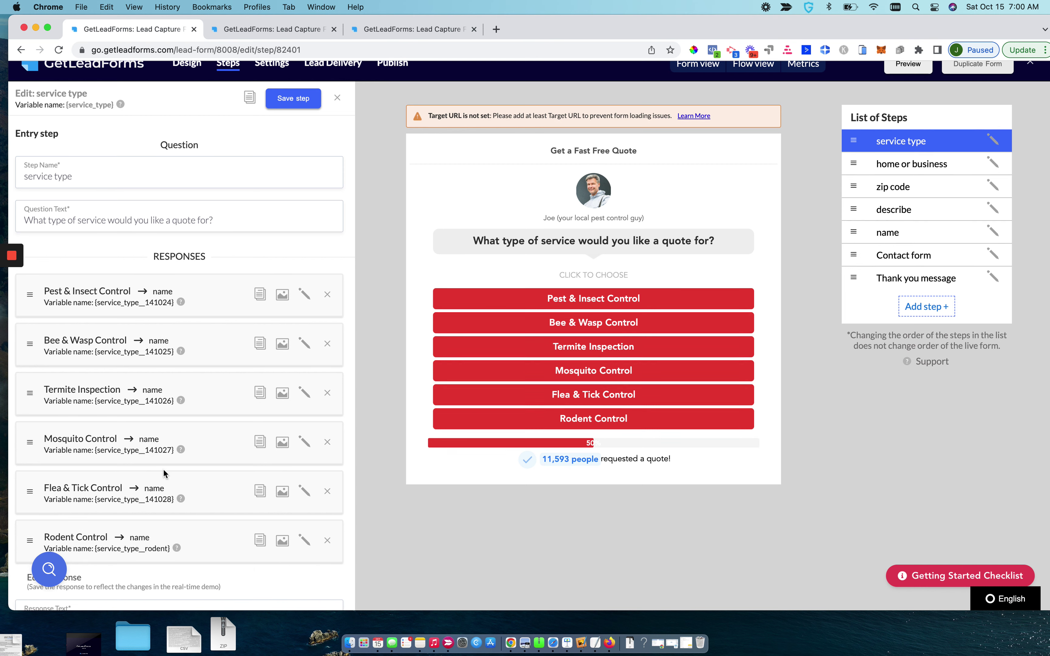
pyautogui.scroll(-7, 163, 469)
pyautogui.scroll(5, 264, 316)
pyautogui.scroll(-3, 225, 386)
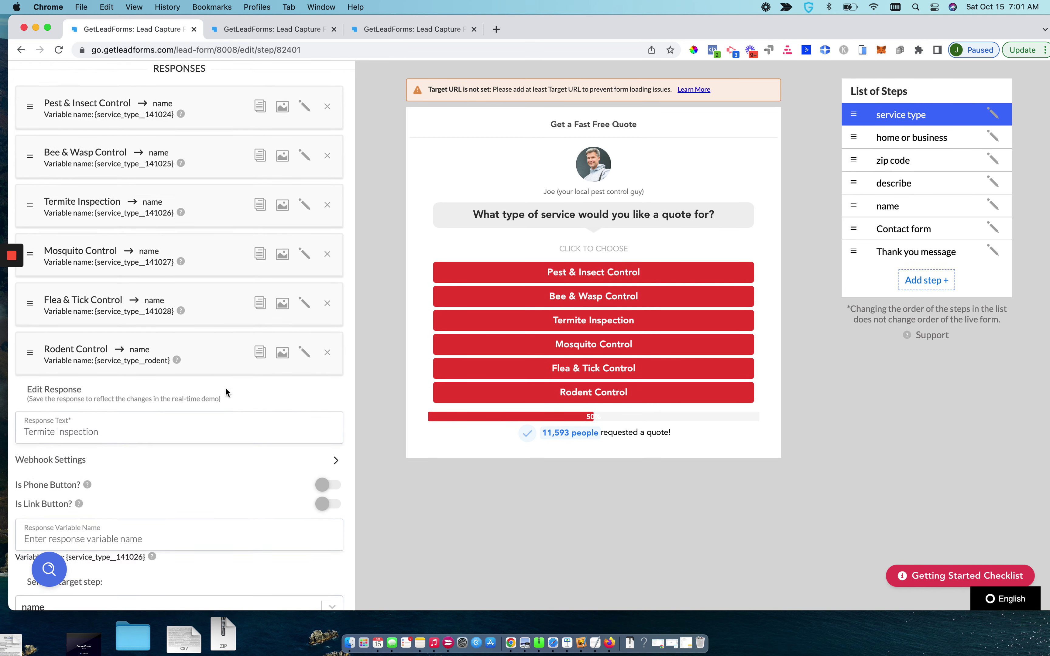
pyautogui.scroll(-5, 226, 389)
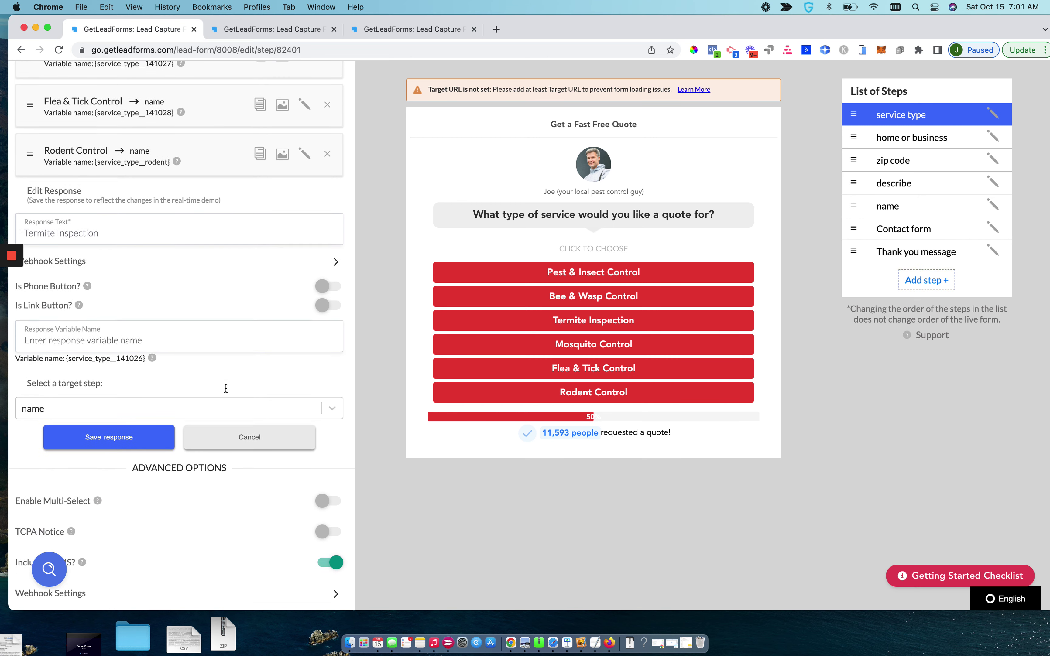
pyautogui.scroll(-3, 225, 387)
pyautogui.scroll(2, 225, 387)
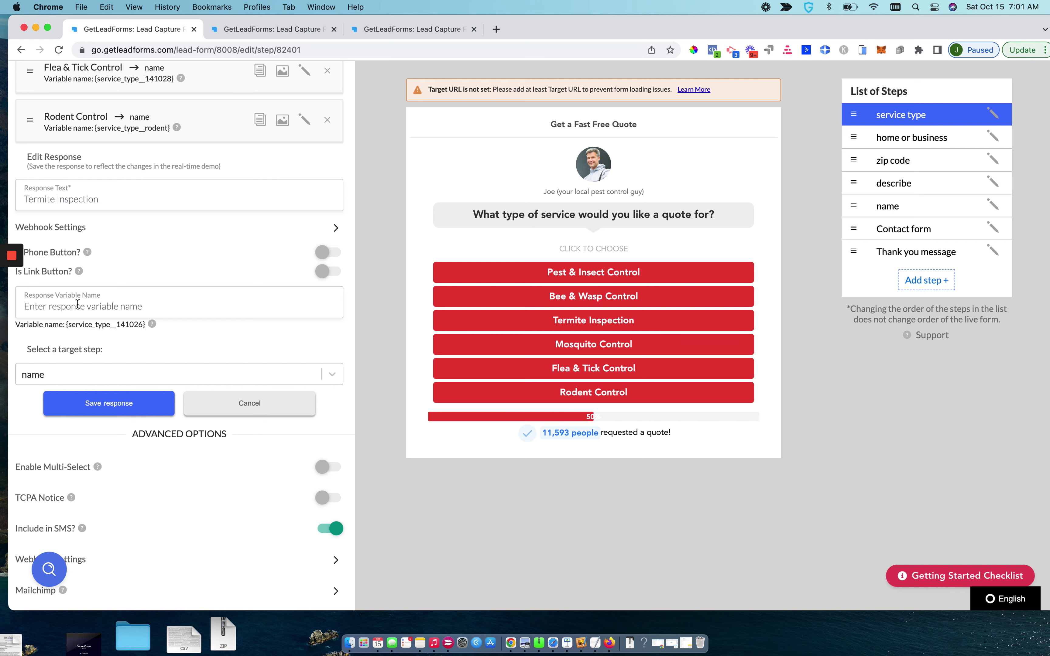
pyautogui.scroll(4, 77, 304)
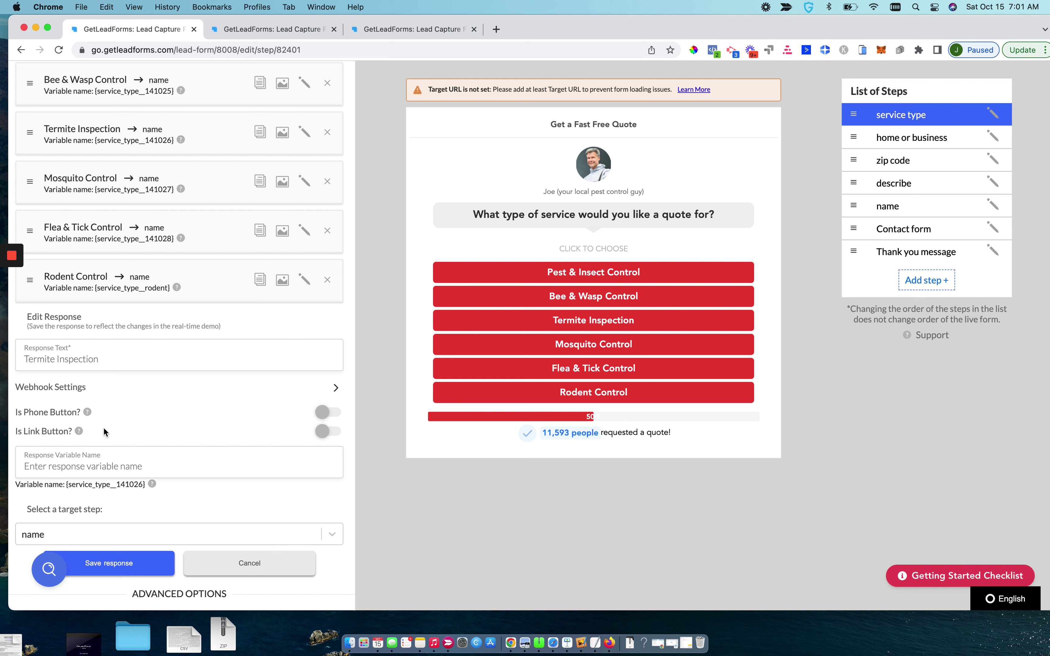
# Set the Termite Inspection response's variable name to termite, fixing the typo, and save it
pyautogui.click(87, 465)
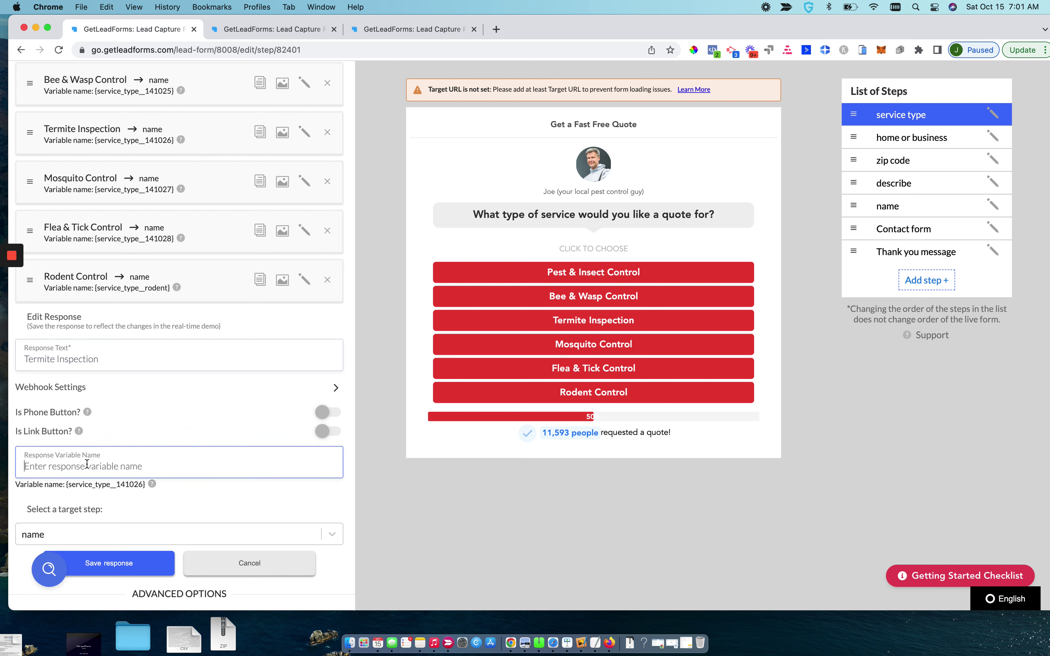
pyautogui.scroll(1, 87, 465)
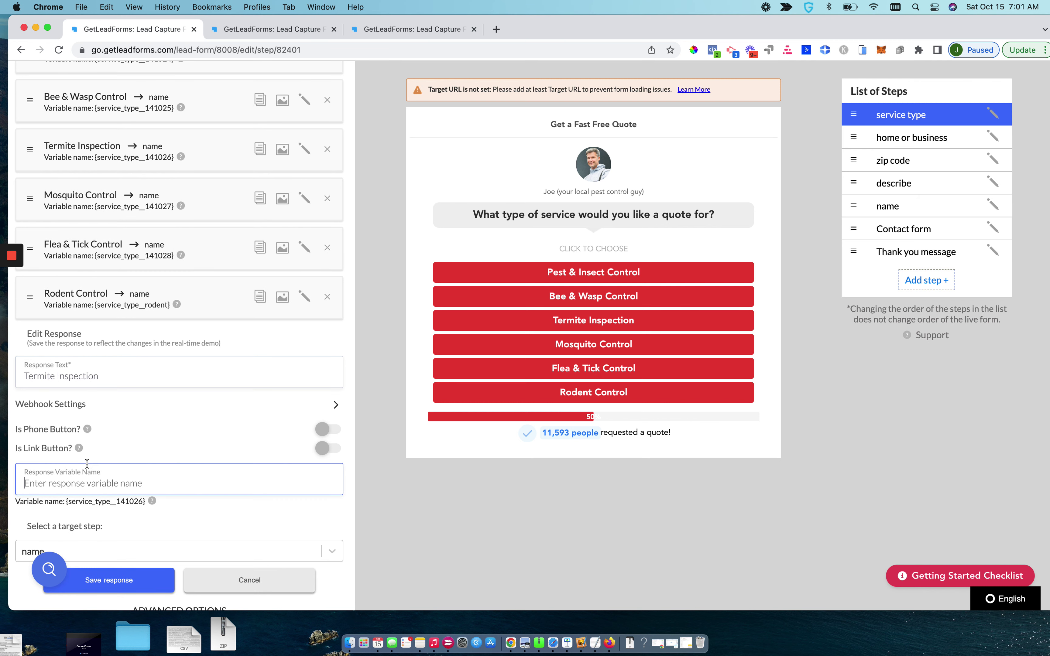
pyautogui.write('terminte')
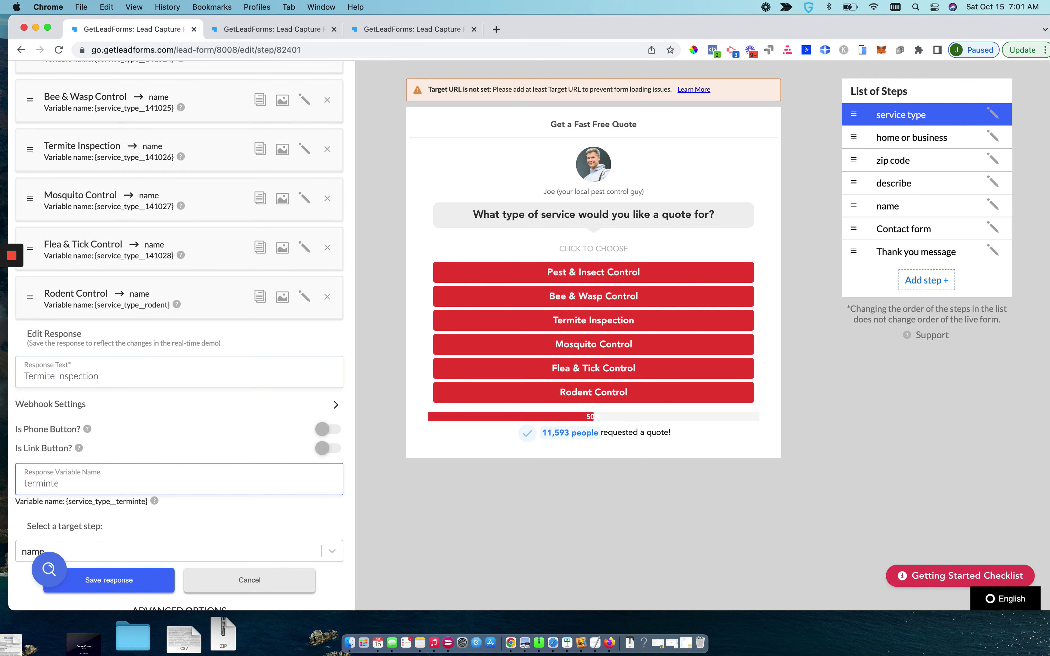
pyautogui.scroll(-1, 90, 464)
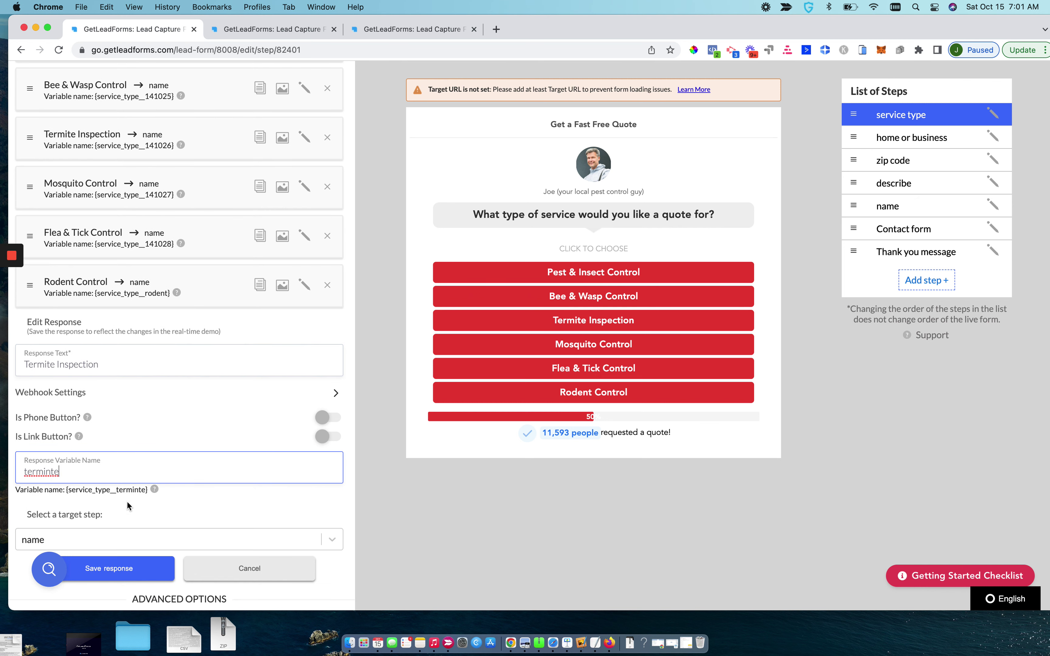
pyautogui.rightClick(41, 473)
pyautogui.click(61, 369)
pyautogui.click(135, 573)
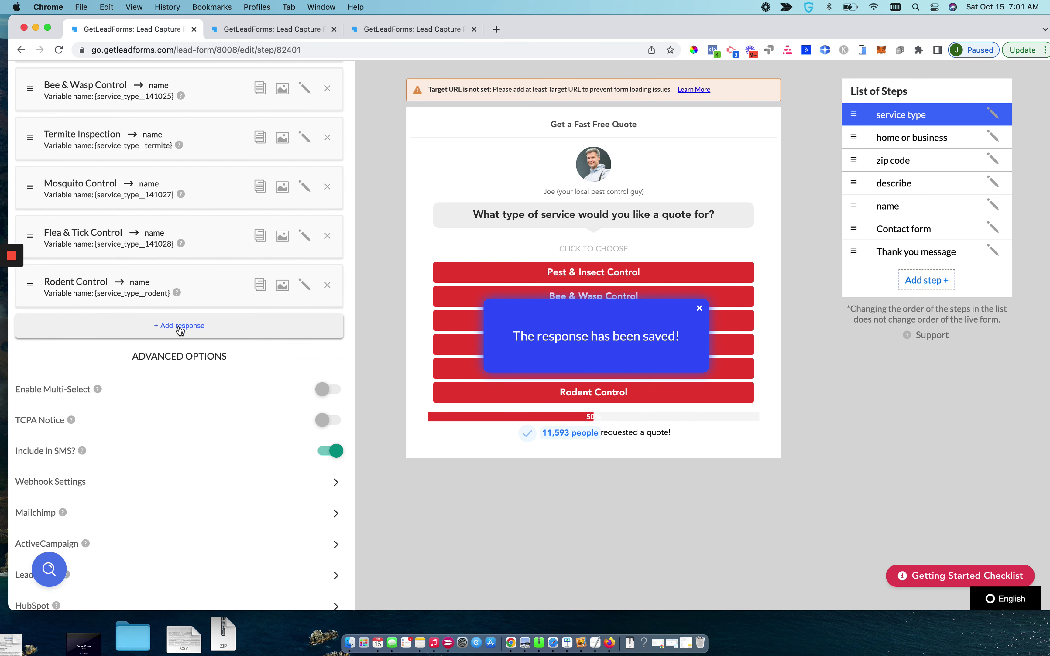
# Open the home or business step for editing
pyautogui.scroll(2, 180, 330)
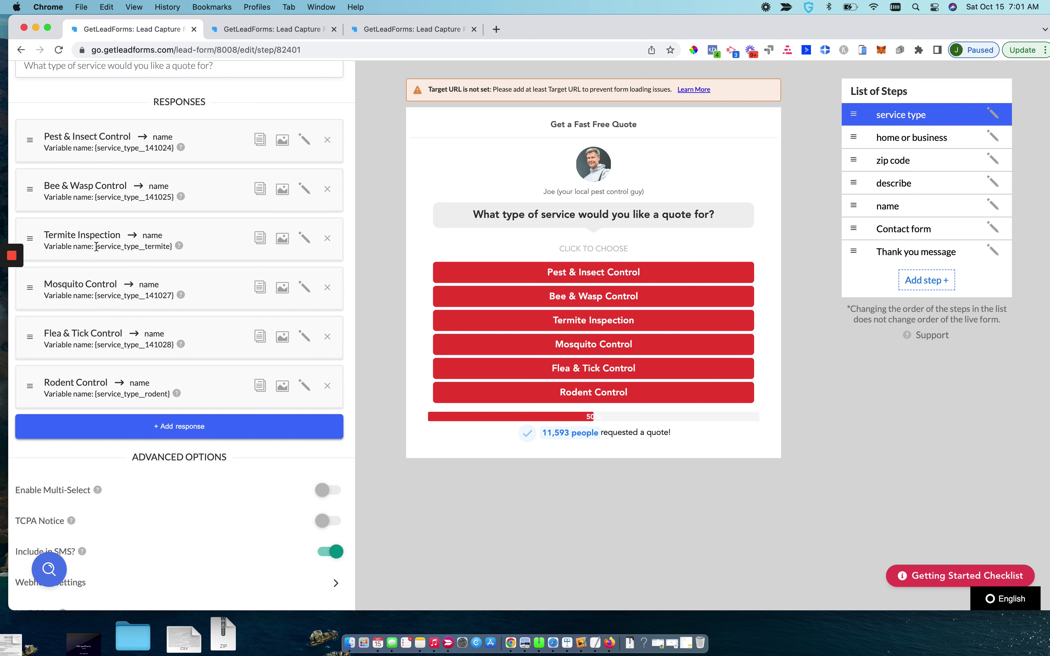
pyautogui.moveTo(96, 246); pyautogui.dragTo(172, 250)
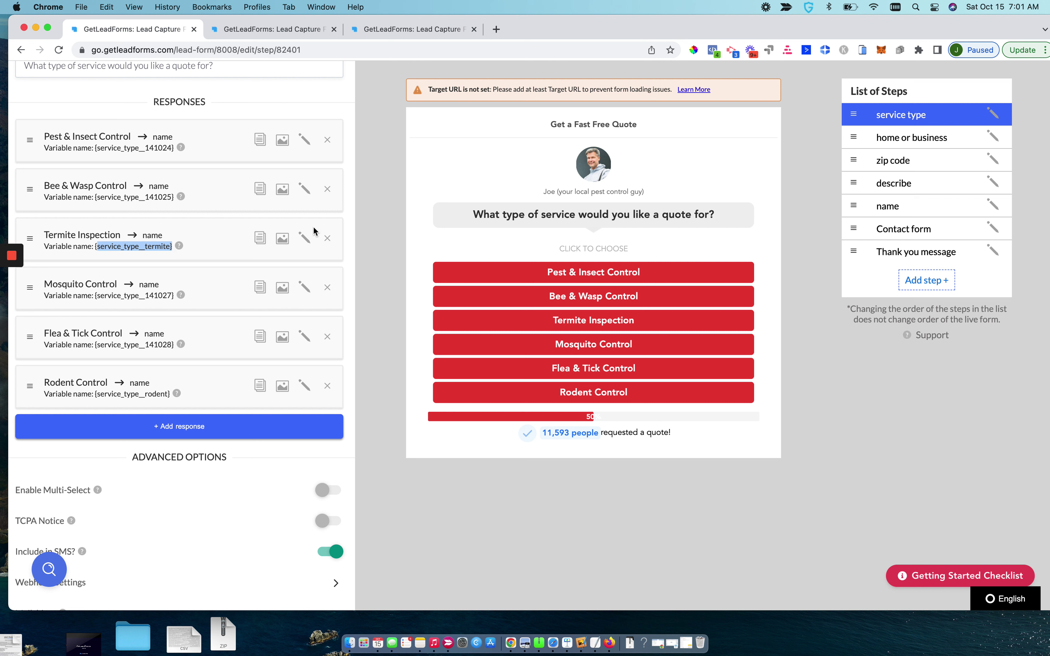
pyautogui.click(911, 138)
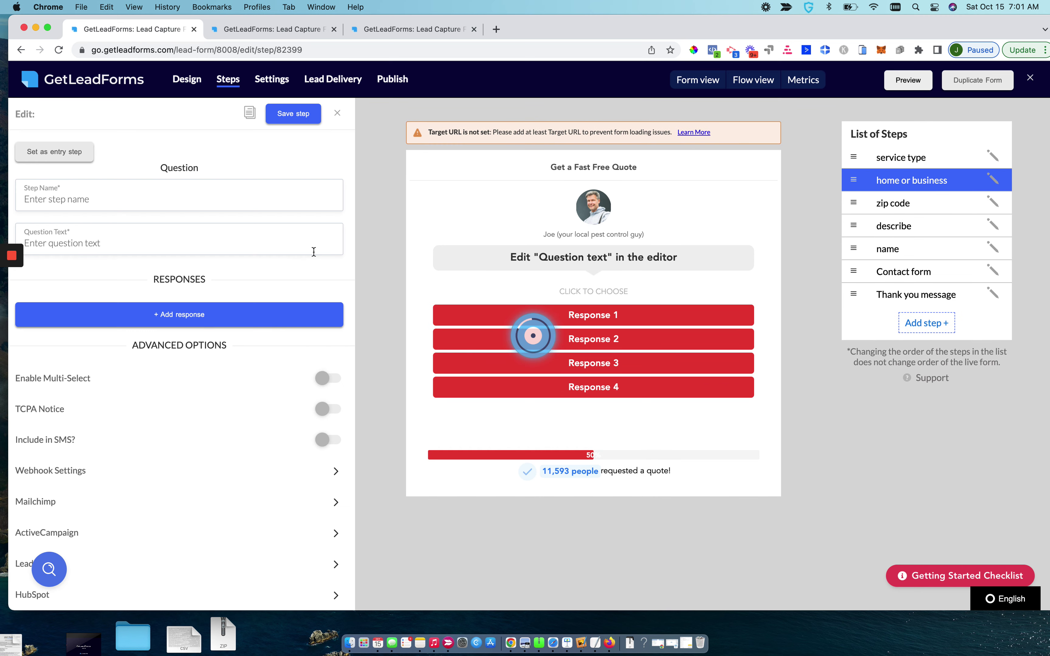
# Set the Business response's variable name to business and save it
pyautogui.click(304, 369)
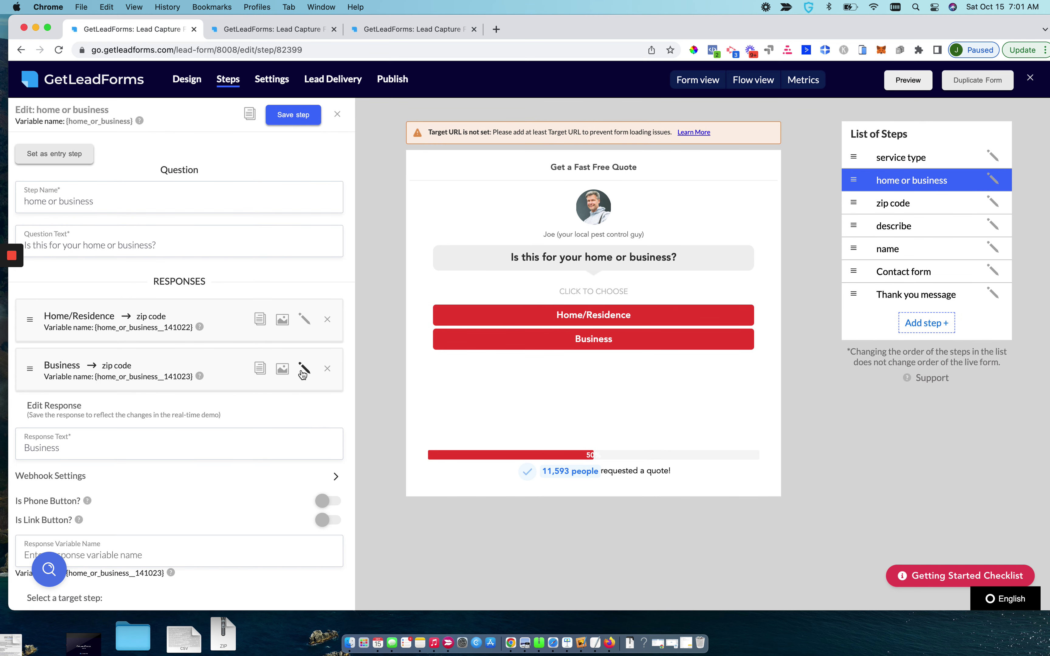
pyautogui.scroll(-3, 187, 475)
pyautogui.click(127, 457)
pyautogui.write('hom')
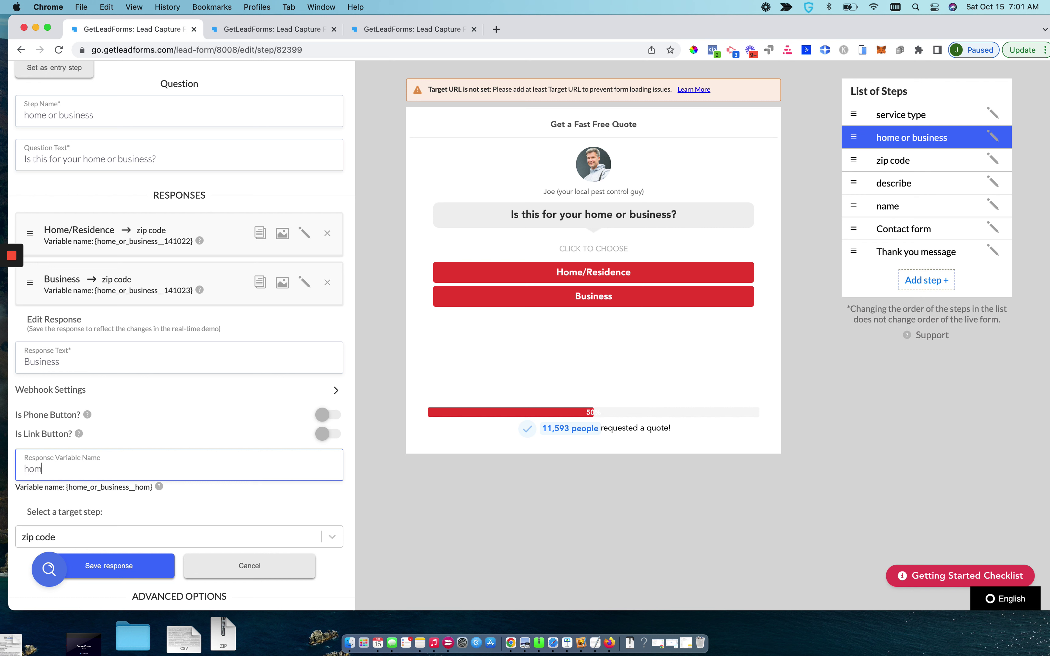
pyautogui.write('e')
pyautogui.doubleClick(87, 469)
pyautogui.write('business')
pyautogui.click(114, 566)
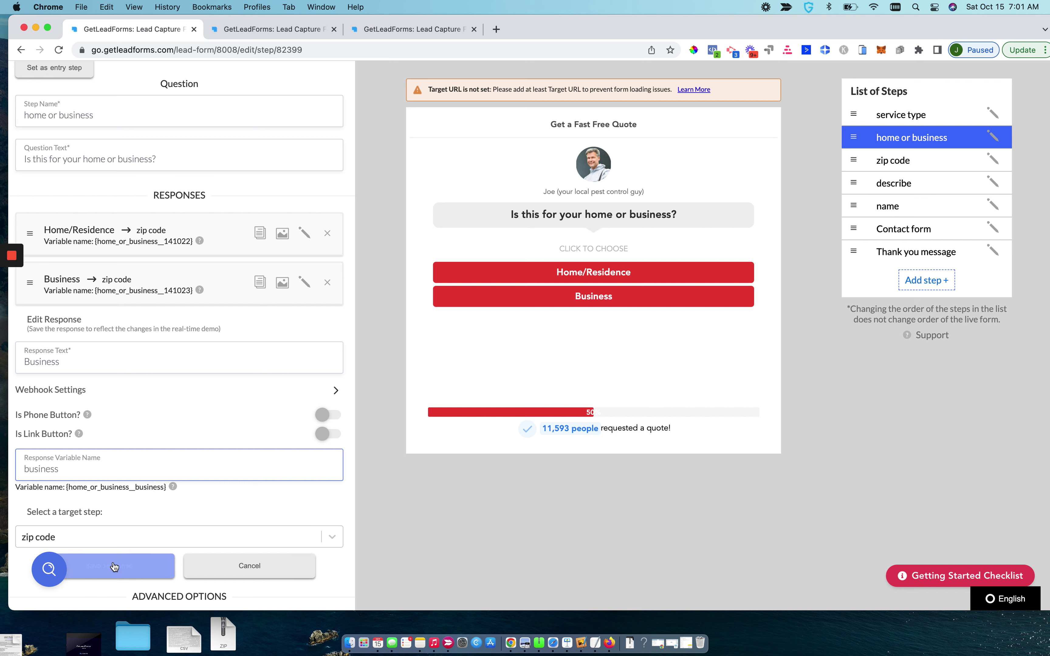
# Set the Home/Residence response's variable name to home and save it
pyautogui.click(305, 233)
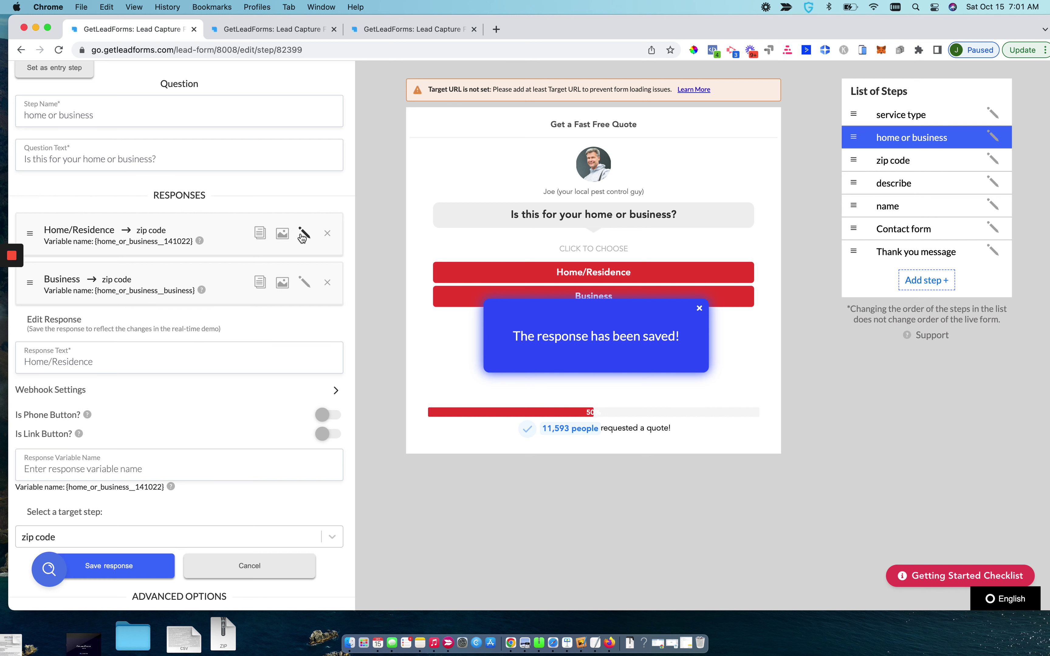
pyautogui.tripleClick(130, 367)
pyautogui.write('hoe')
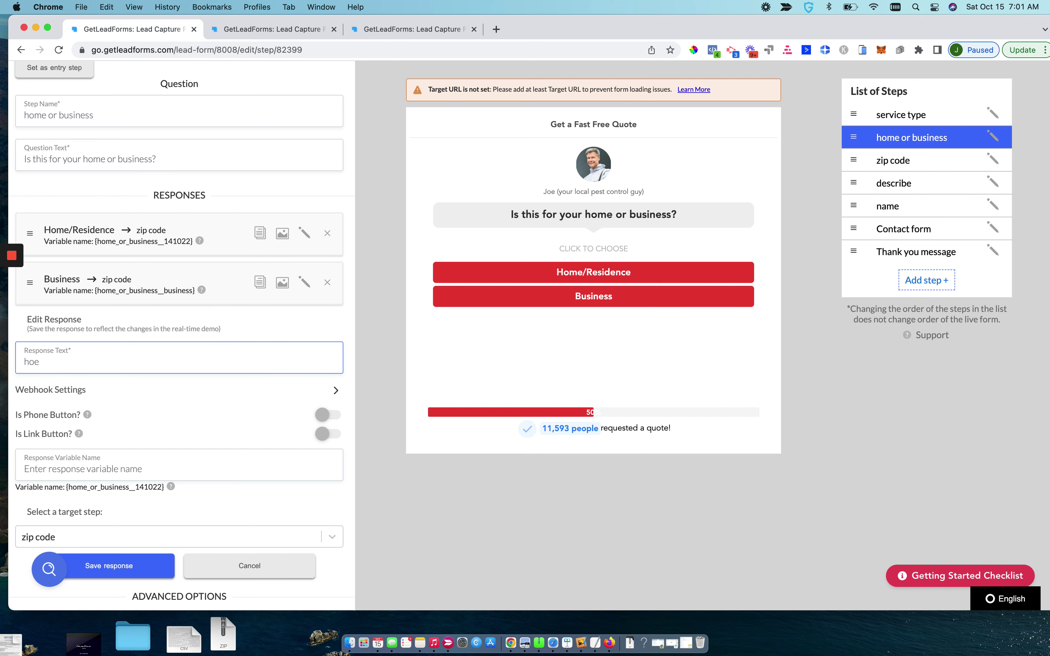
pyautogui.press('BackSpace')
pyautogui.press('BackSpace')
pyautogui.press('BackSpace')
pyautogui.press('super+z')
pyautogui.press('super+z')
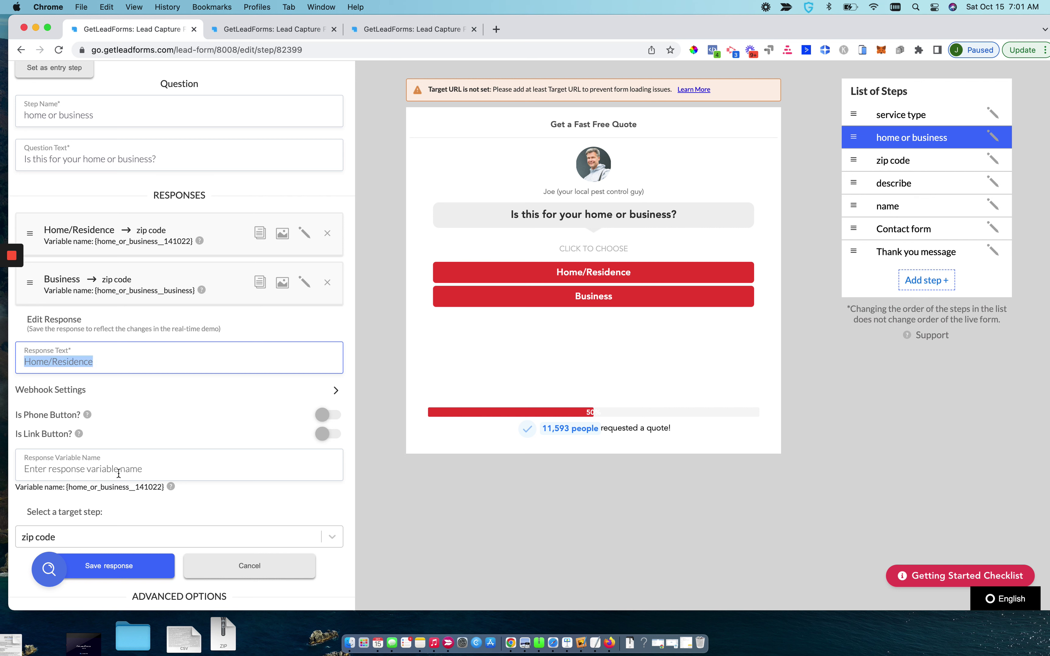
pyautogui.click(117, 471)
pyautogui.write('home')
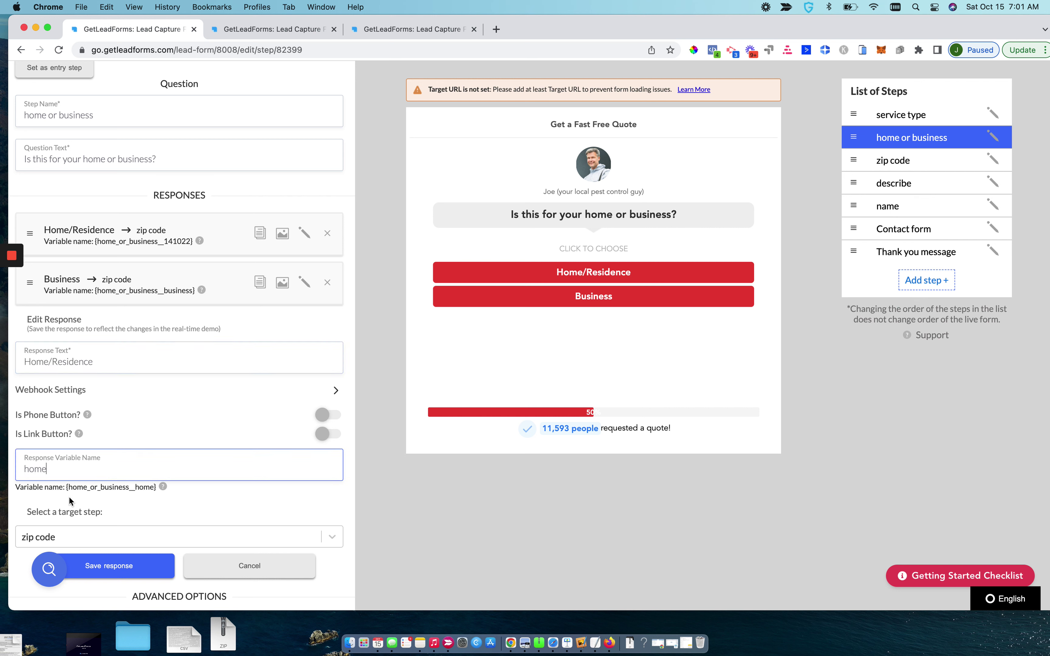
pyautogui.click(87, 567)
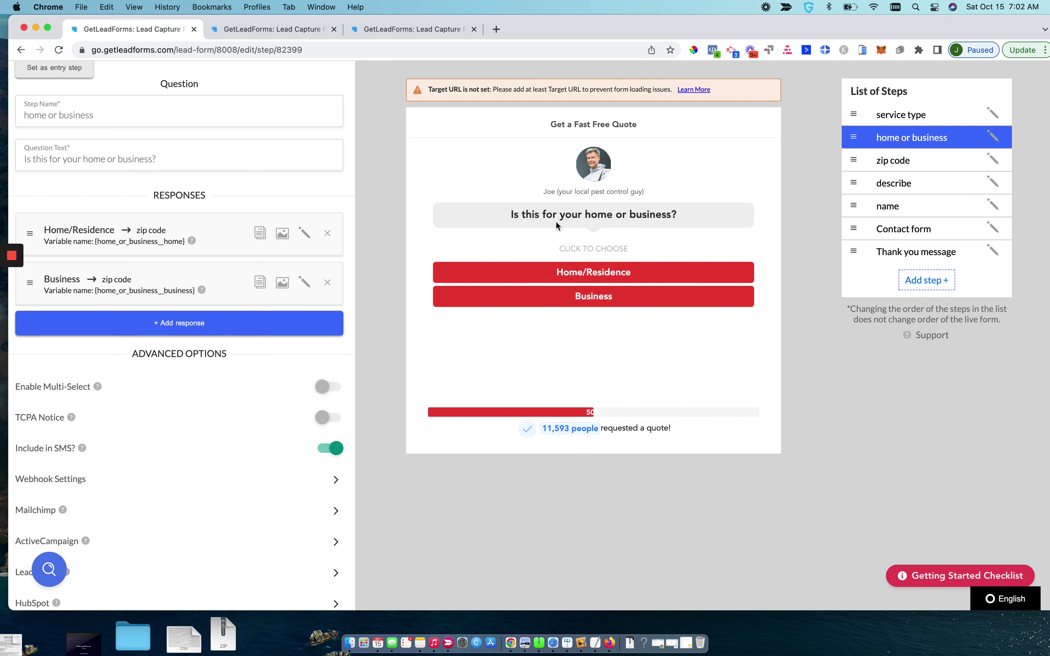
# Open the Thank you message step and switch on Custom Code
pyautogui.click(915, 238)
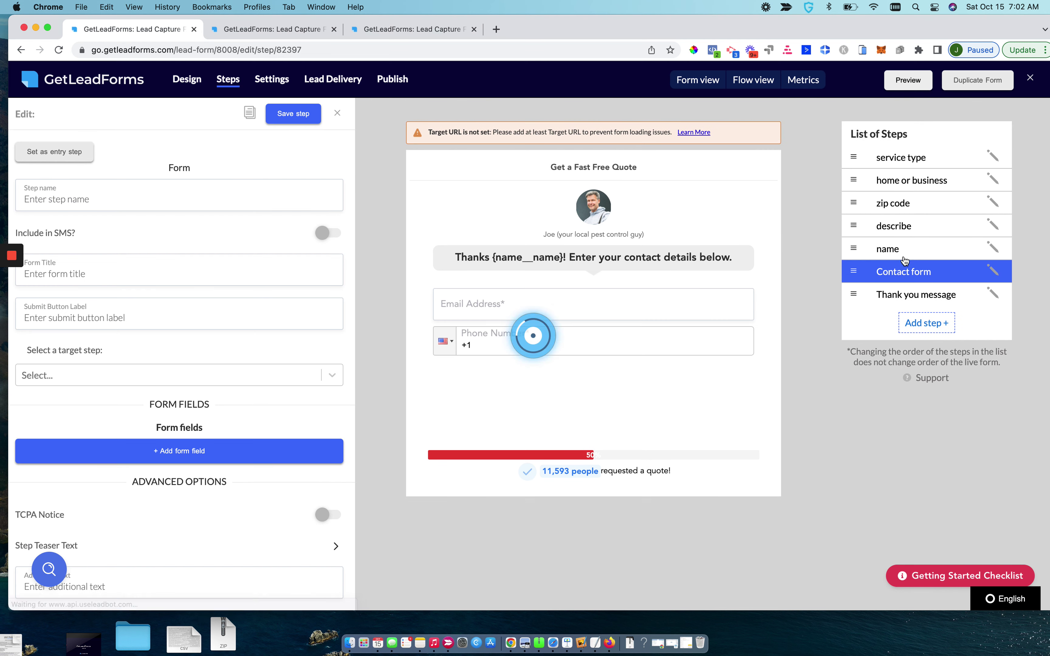
pyautogui.click(896, 295)
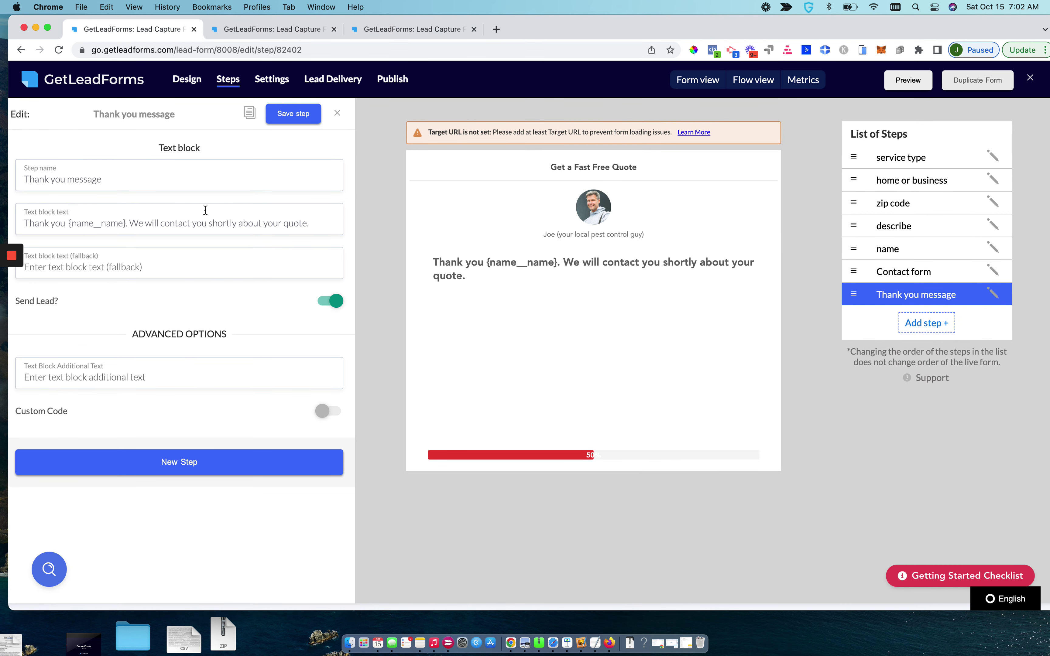
pyautogui.click(323, 416)
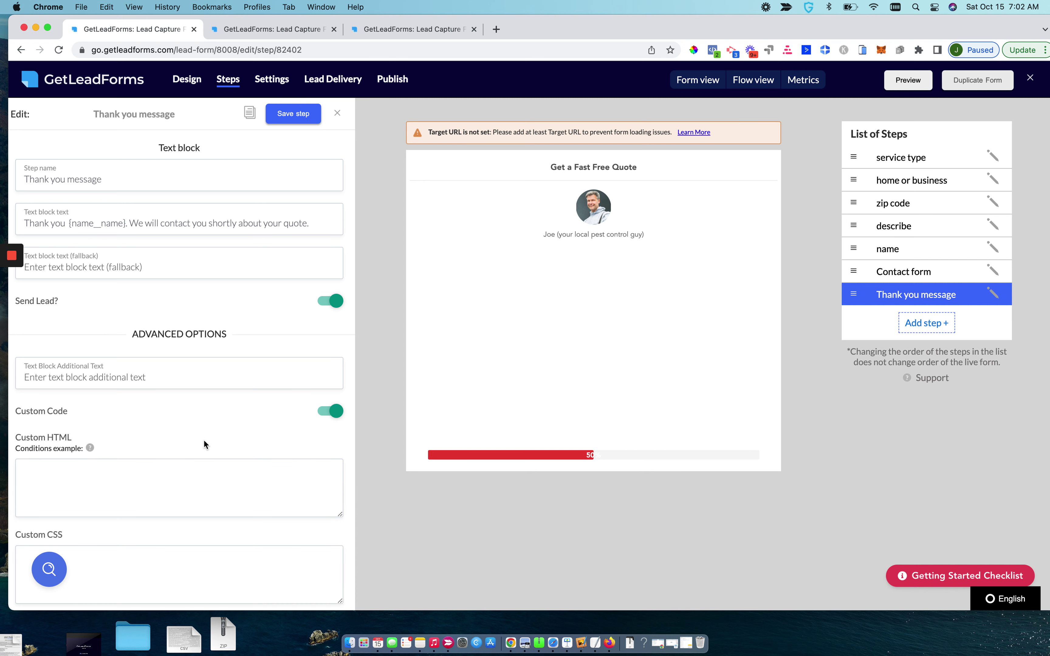
pyautogui.scroll(-3, 204, 438)
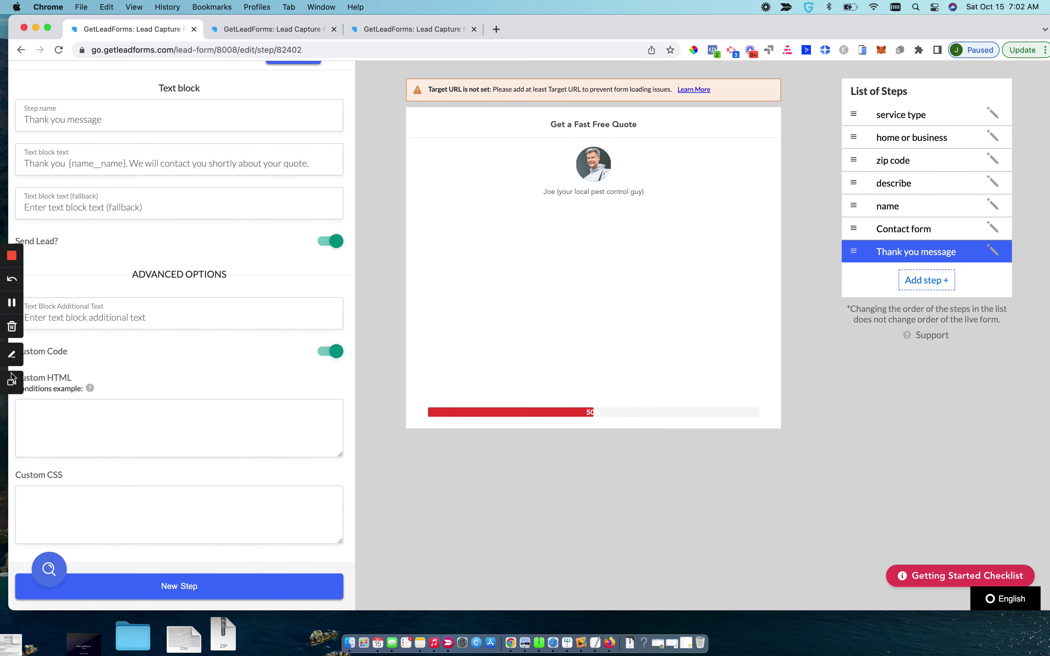
pyautogui.click(7, 301)
# Paste the conditional HTML snippet into Custom HTML and add line breaks around the conditions
pyautogui.click(80, 418)
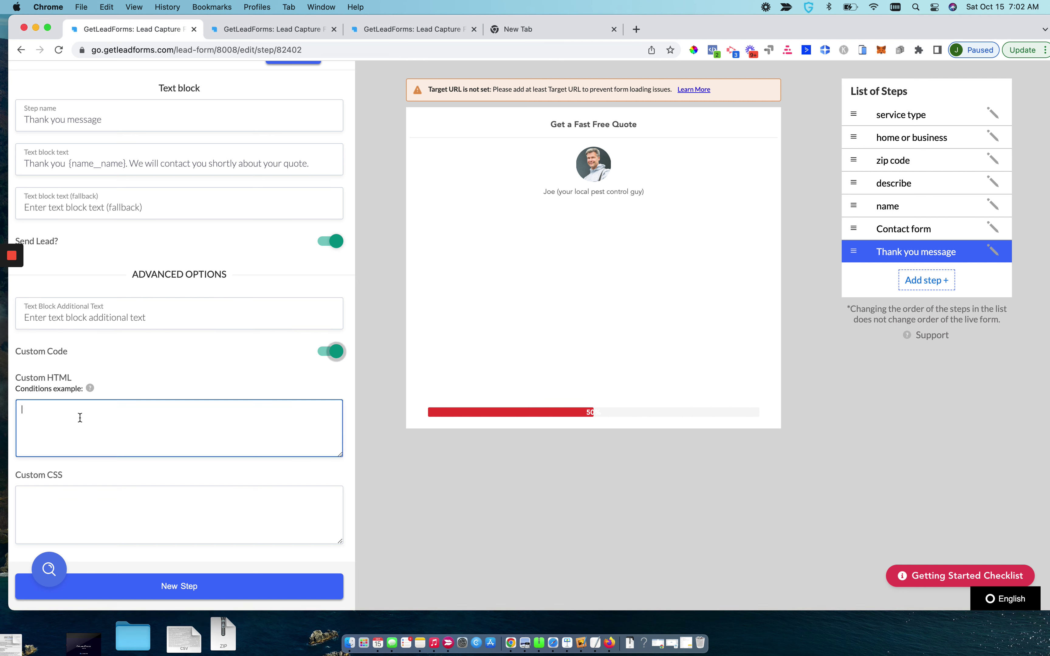
pyautogui.write('<center> {any[why__42861,why__42862]?} show why and features {/?} {any[why__42863]?} show whitelabel {/?} </center>')
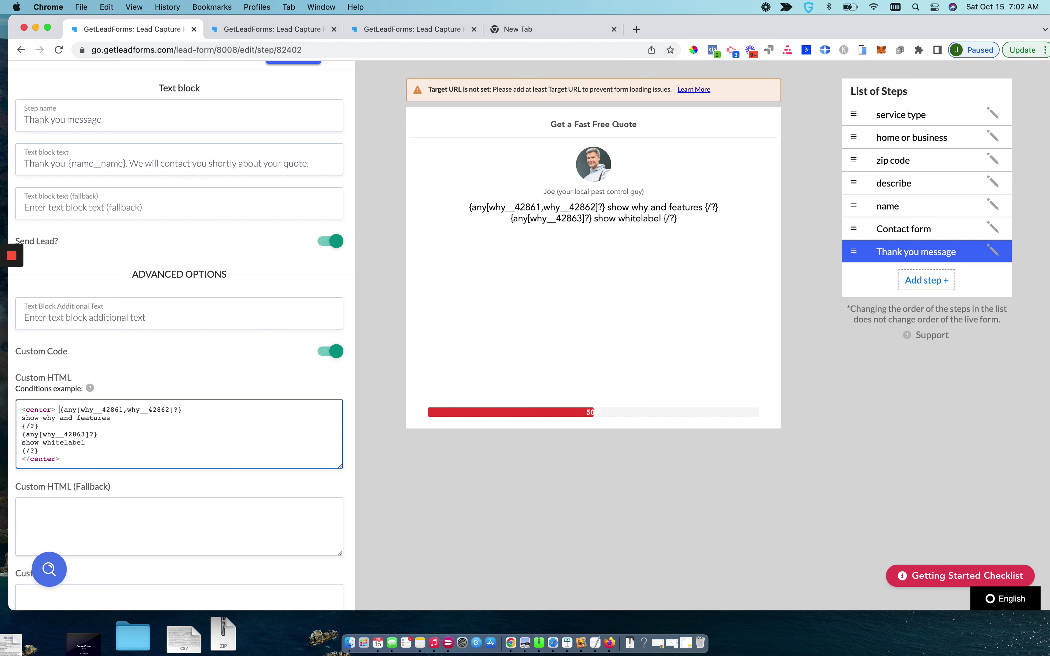
pyautogui.press('Return')
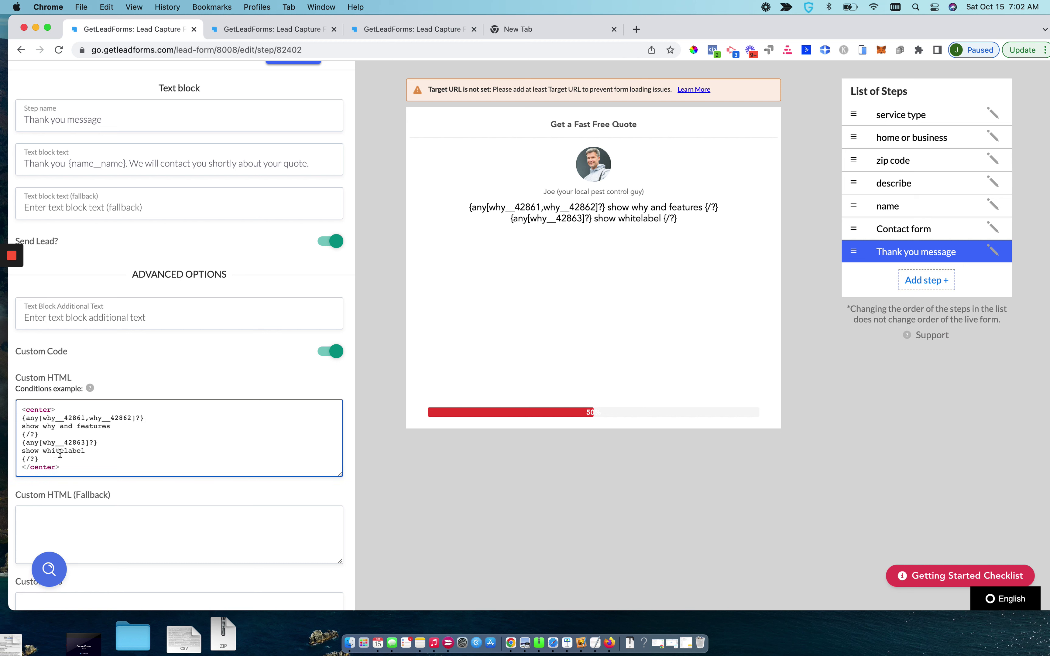
pyautogui.click(54, 459)
pyautogui.press('Return')
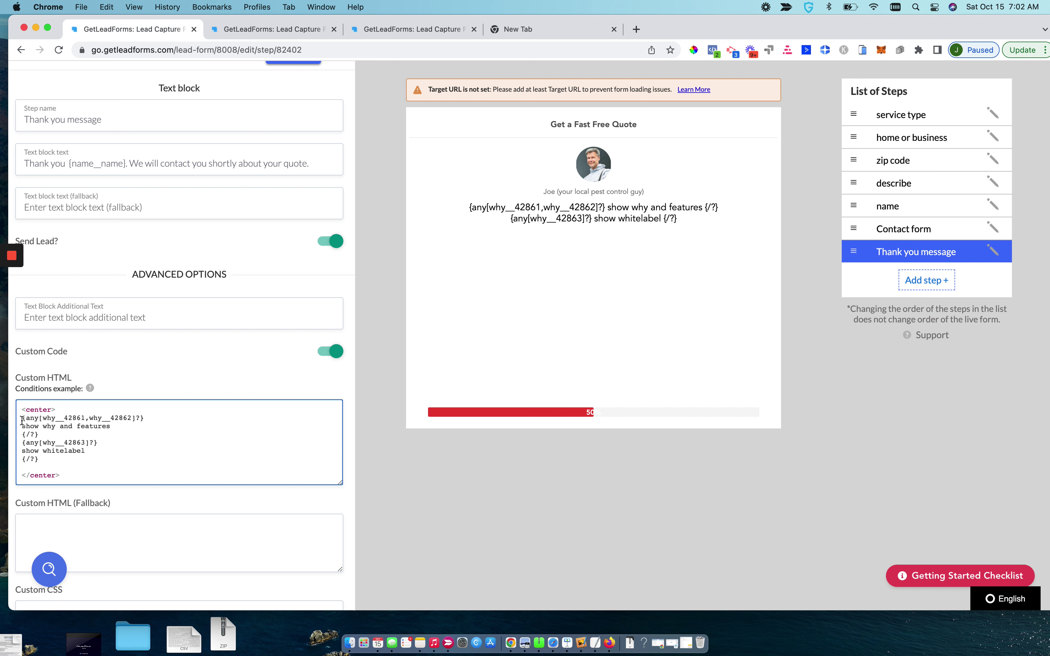
# Review the first condition's response variables and 'show why and features' text, then save the step
pyautogui.moveTo(23, 420); pyautogui.dragTo(27, 420)
pyautogui.moveTo(44, 418); pyautogui.dragTo(83, 417)
pyautogui.moveTo(25, 428); pyautogui.dragTo(127, 422)
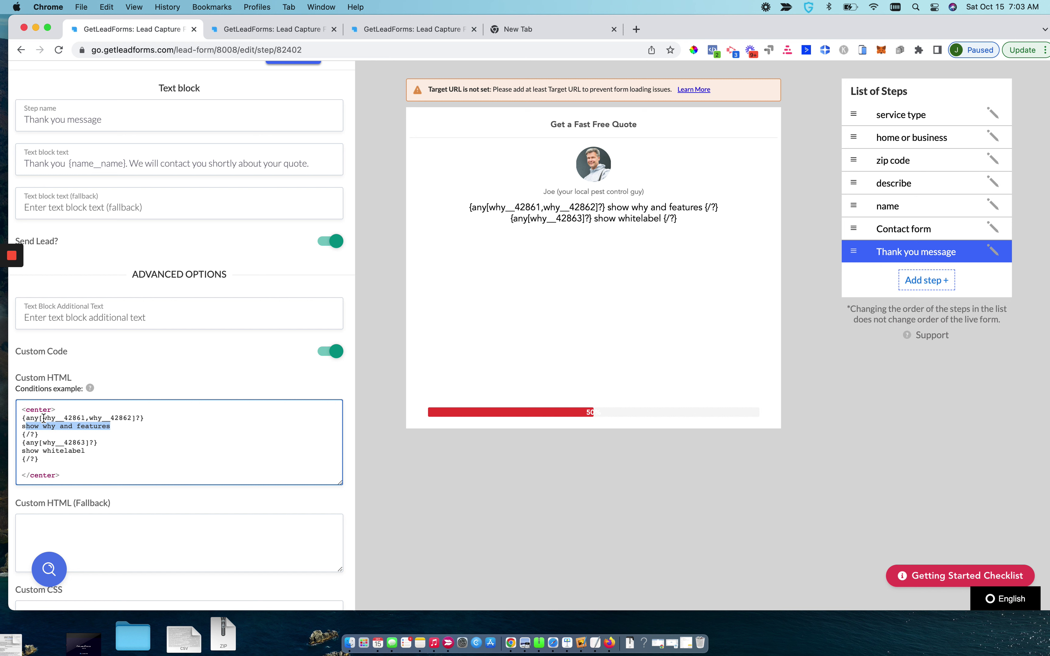
pyautogui.click(43, 418)
pyautogui.moveTo(43, 418); pyautogui.dragTo(85, 419)
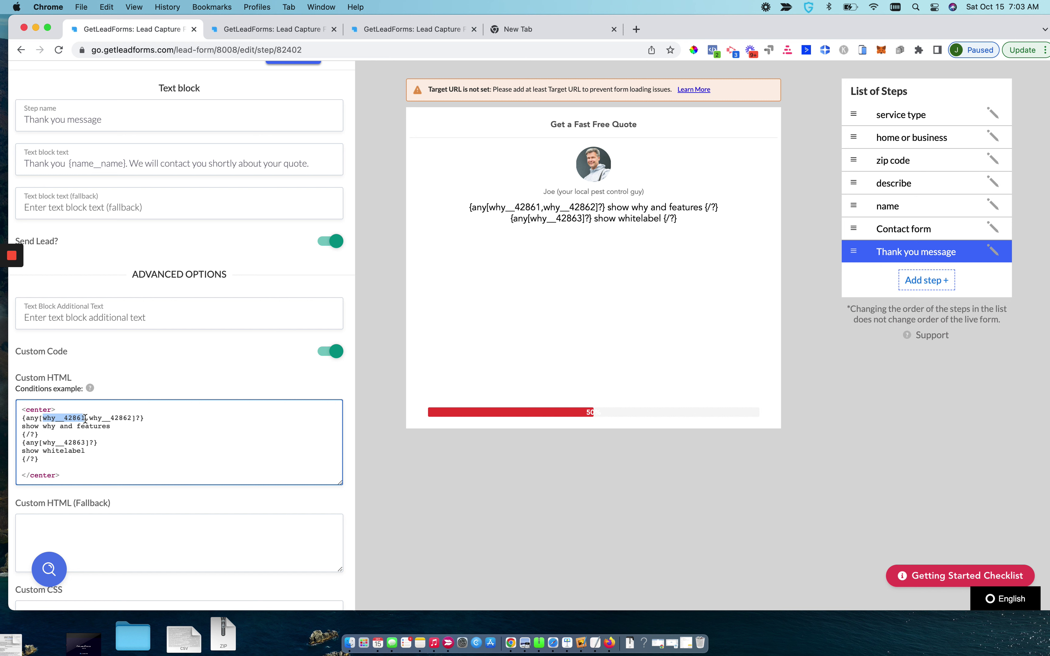
pyautogui.moveTo(90, 419); pyautogui.dragTo(130, 420)
pyautogui.moveTo(22, 426); pyautogui.dragTo(85, 426)
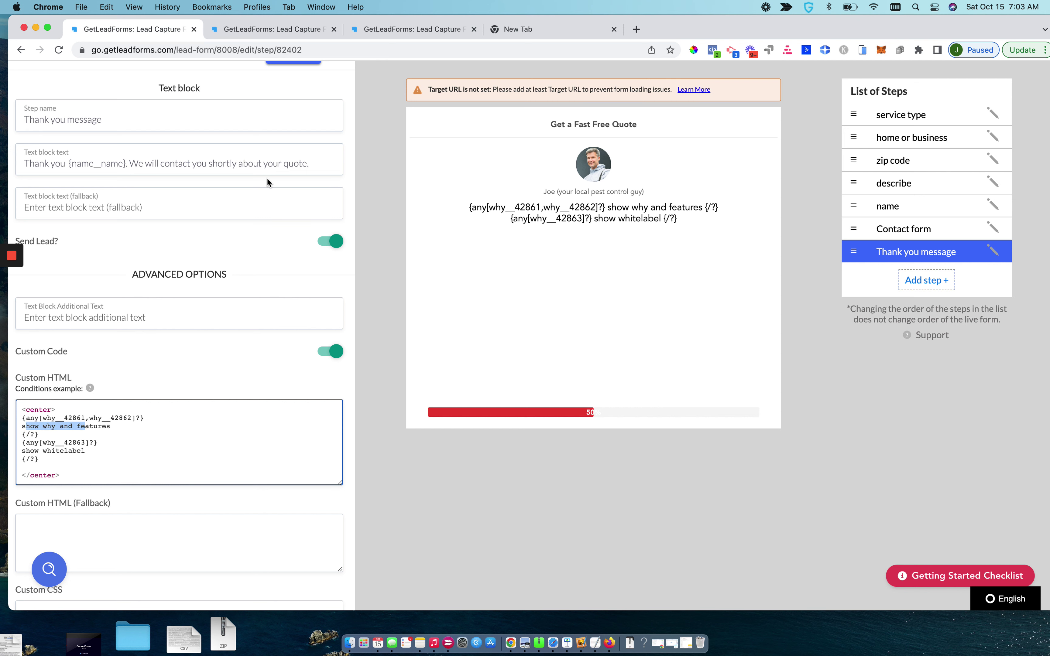
pyautogui.scroll(2, 269, 182)
pyautogui.click(284, 104)
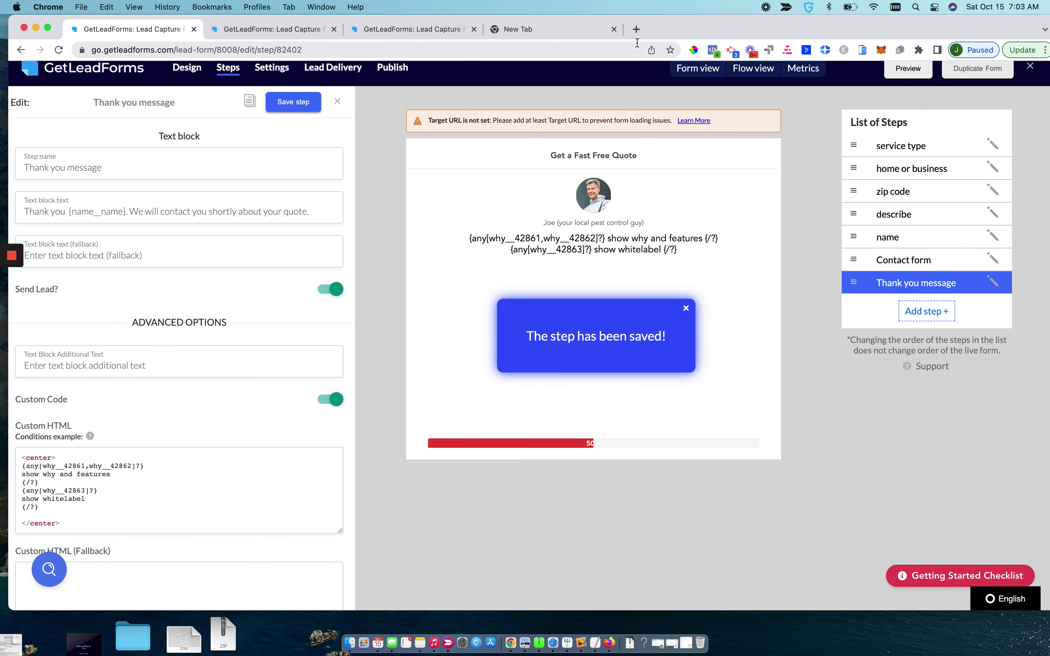
# Load the Thank you message step's edit address in the second browser tab
pyautogui.click(311, 48)
pyautogui.press('super+c')
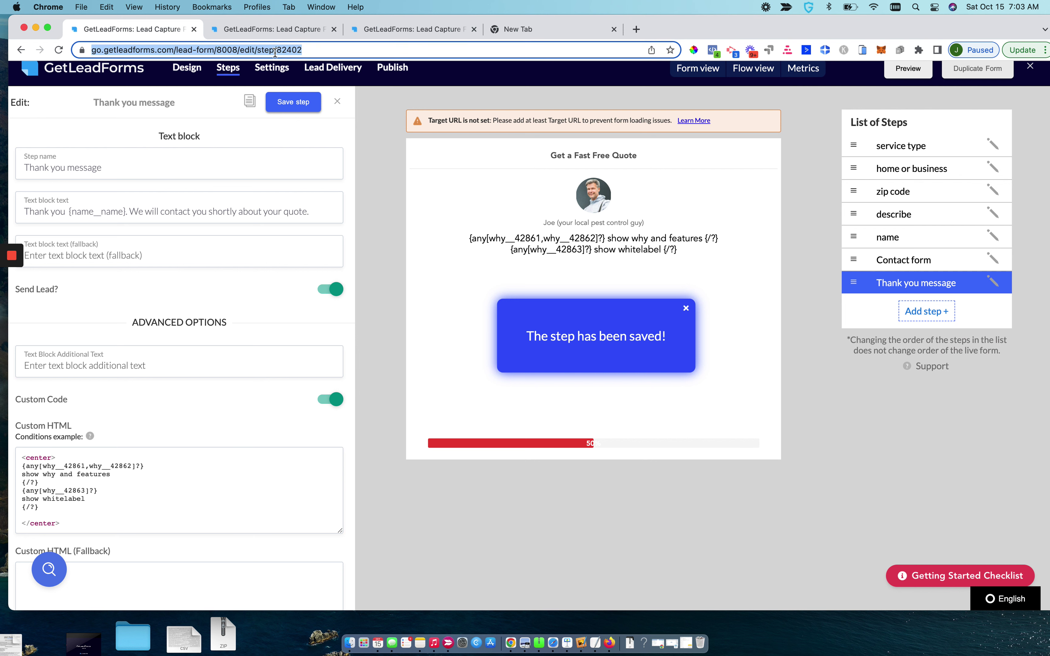
pyautogui.click(242, 29)
pyautogui.click(220, 49)
pyautogui.press('super+v')
pyautogui.press('Return')
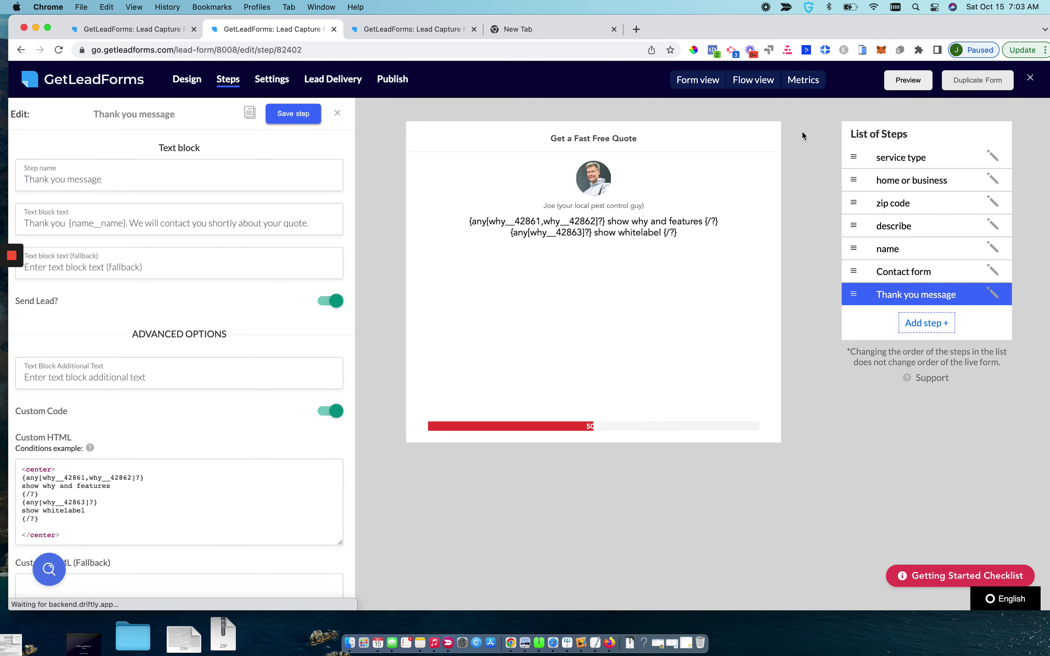
# Select the Termite response's variable name in the service type step, then reopen Thank you message
pyautogui.click(895, 161)
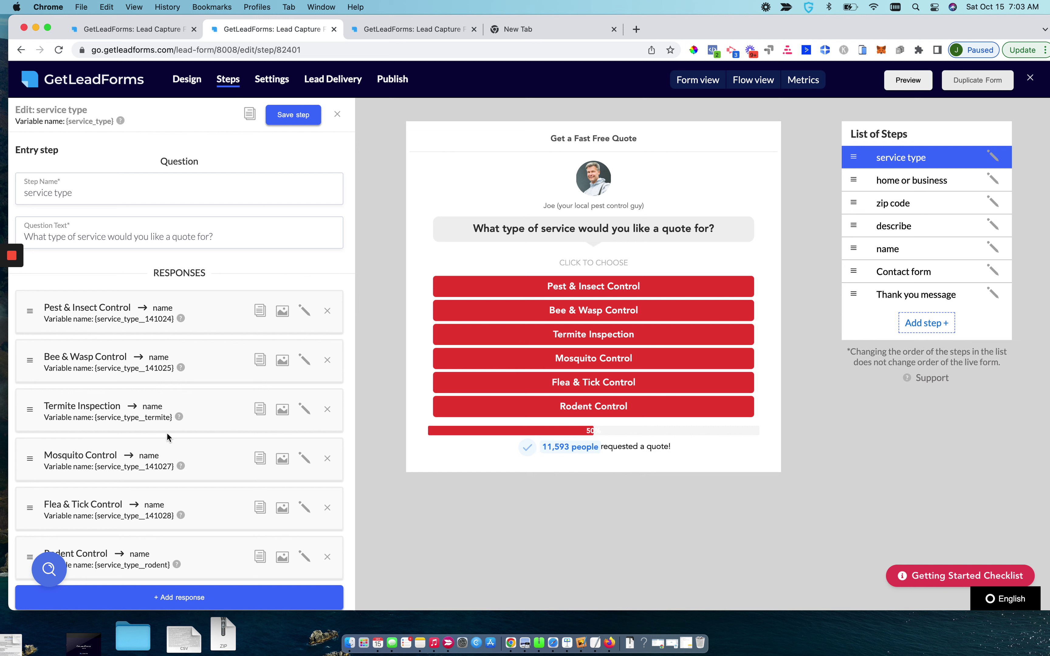
pyautogui.moveTo(172, 419); pyautogui.dragTo(94, 419)
pyautogui.press('super+c')
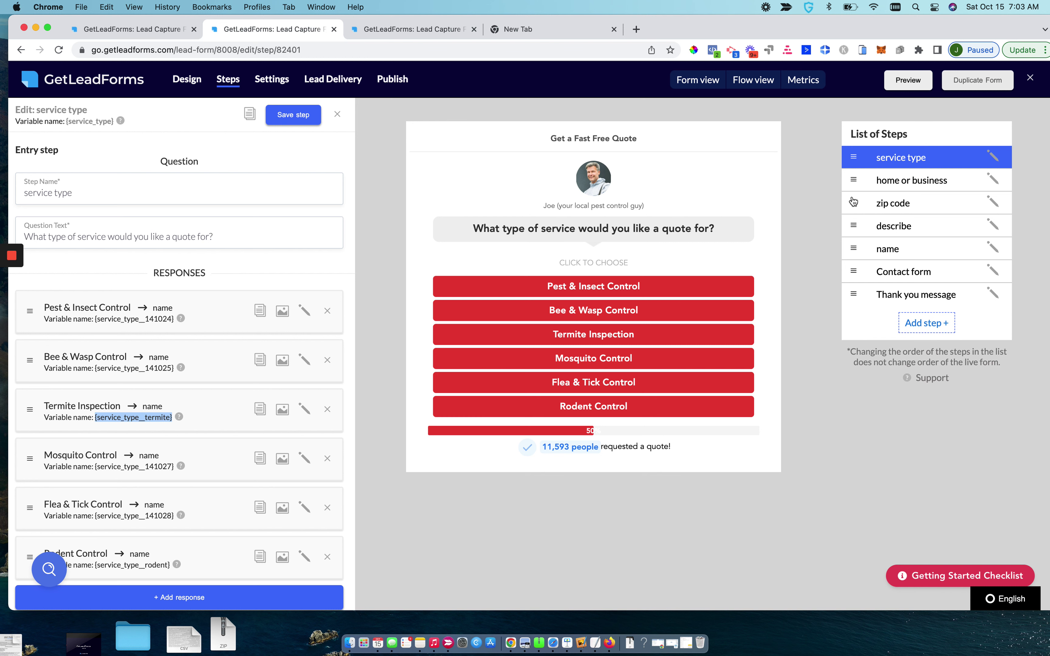
pyautogui.click(921, 300)
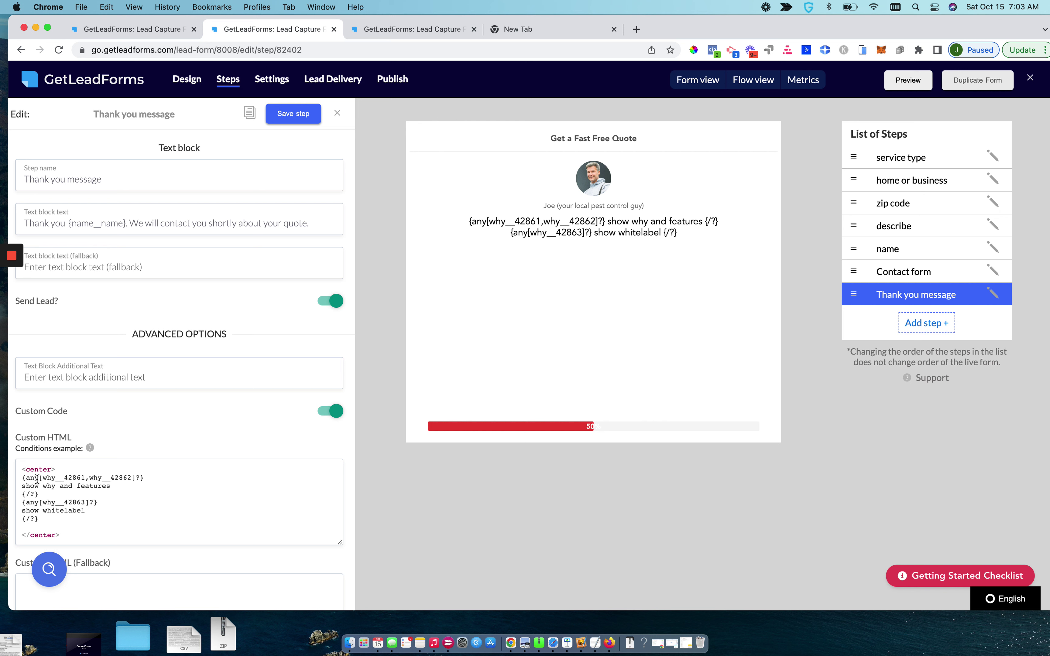
# Replace the first condition's variables with service_type__termite, removing the extra braces
pyautogui.click(42, 478)
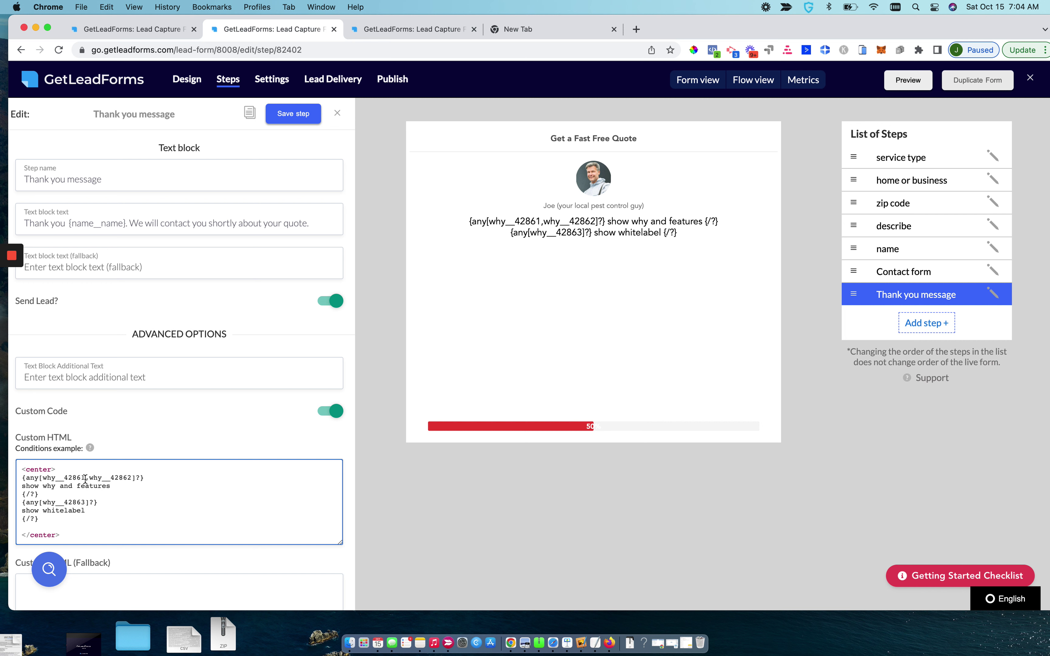
pyautogui.moveTo(43, 477); pyautogui.dragTo(129, 477)
pyautogui.press('super+v')
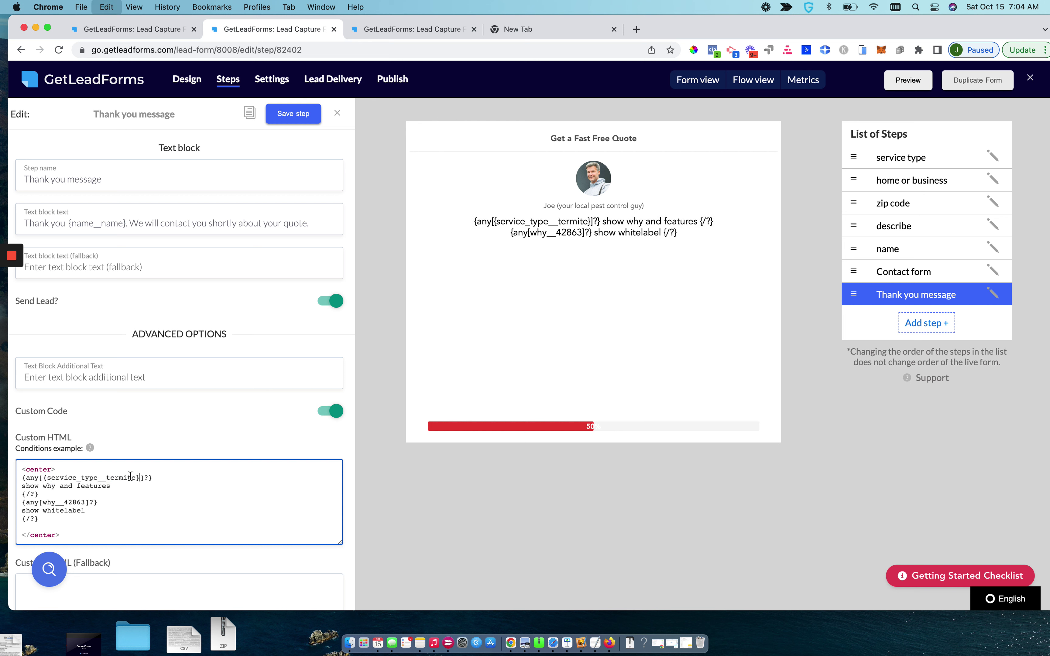
pyautogui.click(48, 479)
pyautogui.press('BackSpace')
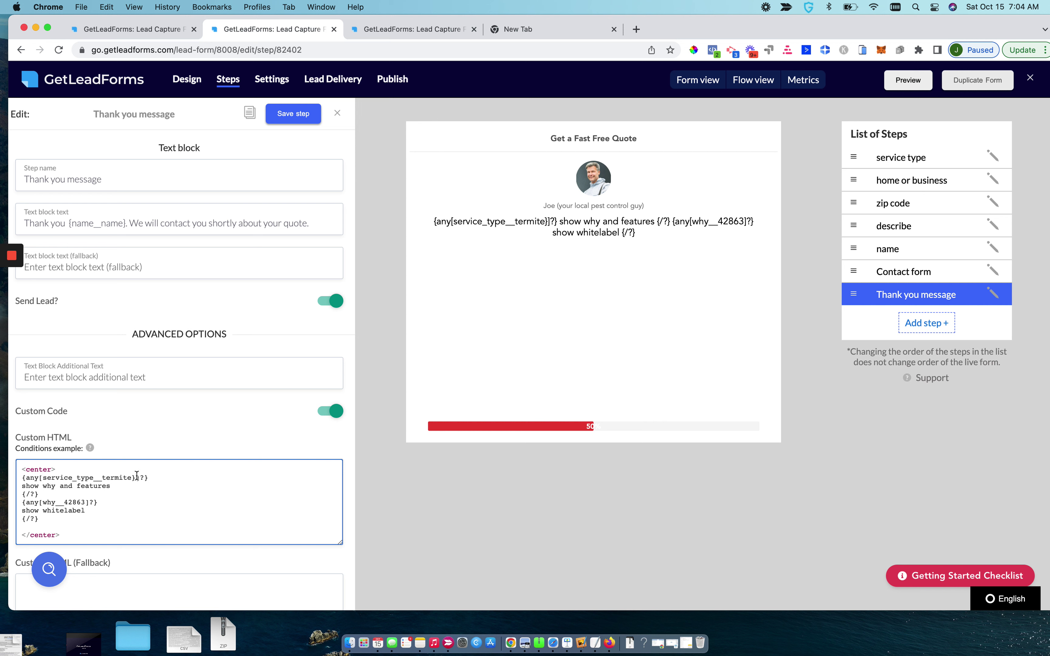
pyautogui.press('BackSpace')
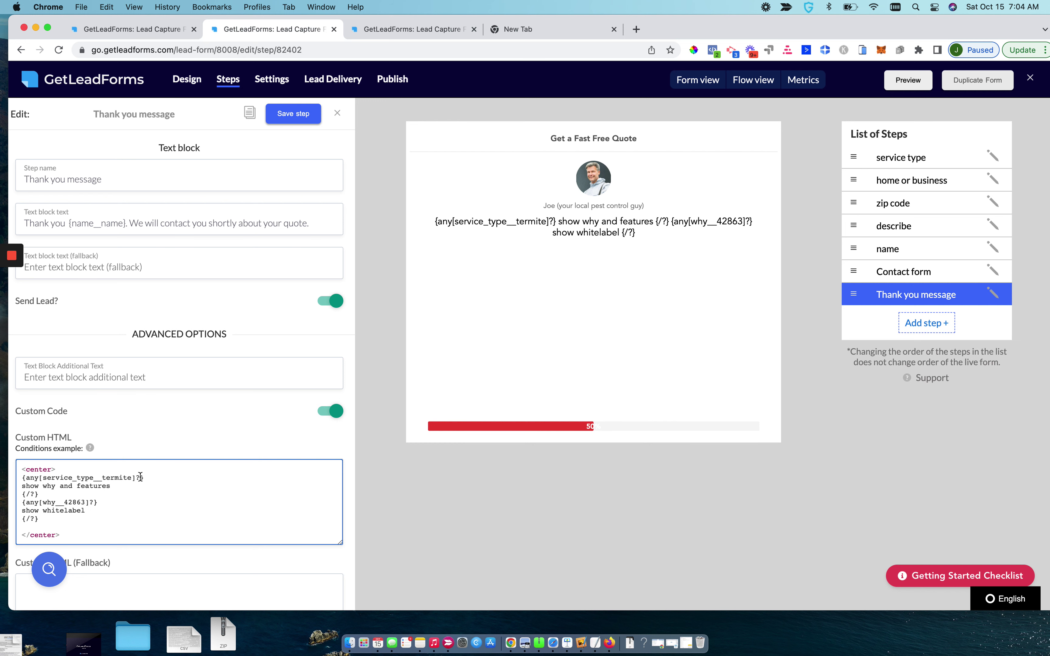
# Save the corrected Thank you message step
pyautogui.click(141, 29)
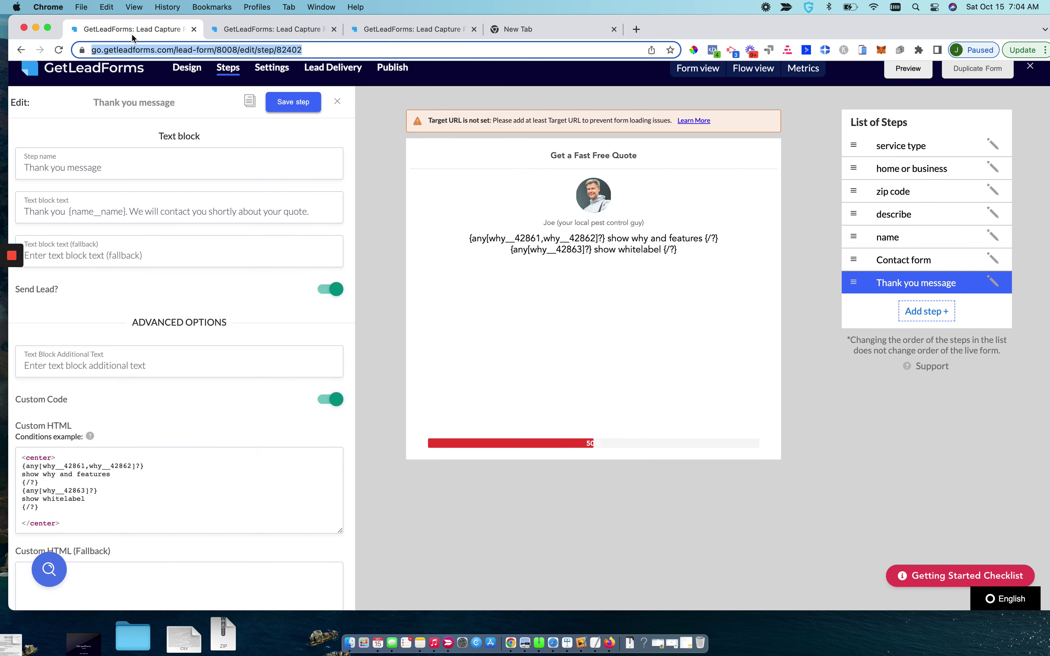
pyautogui.click(248, 34)
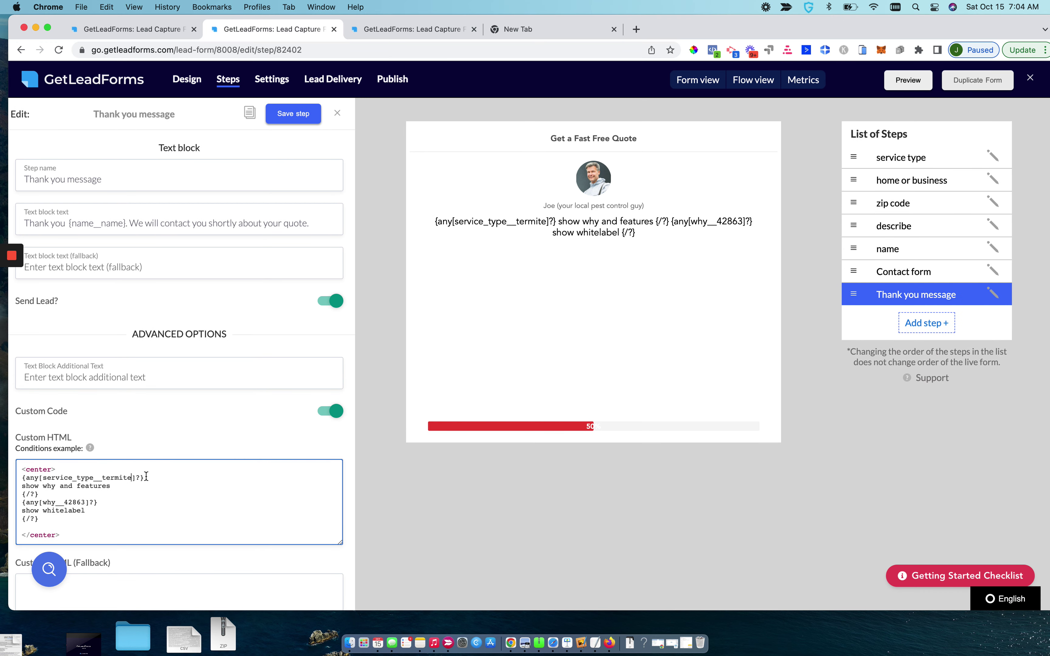
pyautogui.click(292, 124)
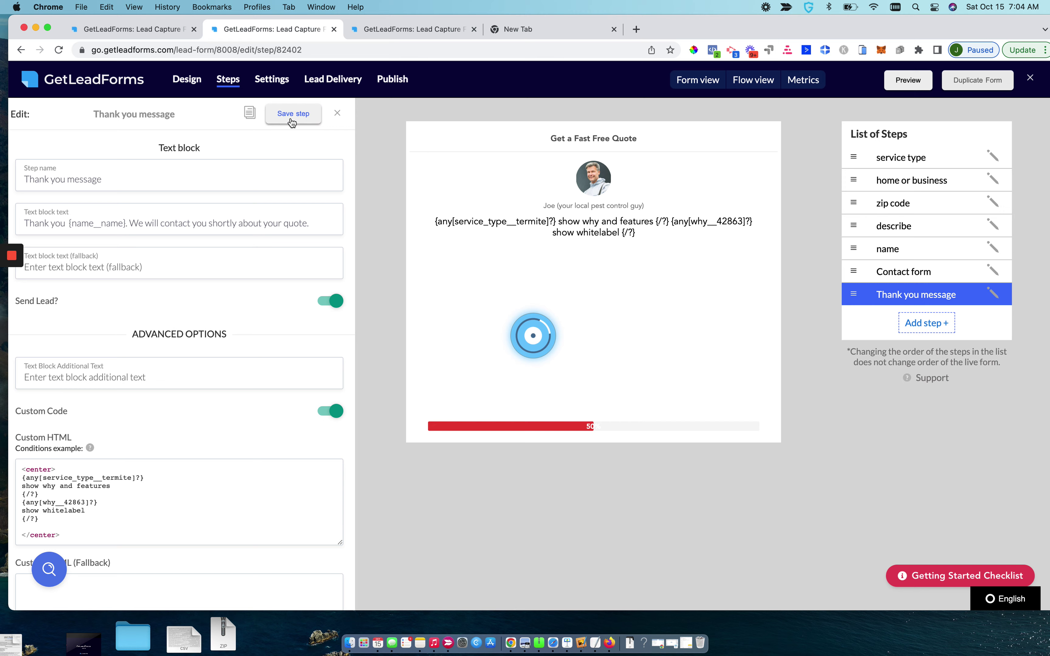
pyautogui.click(141, 29)
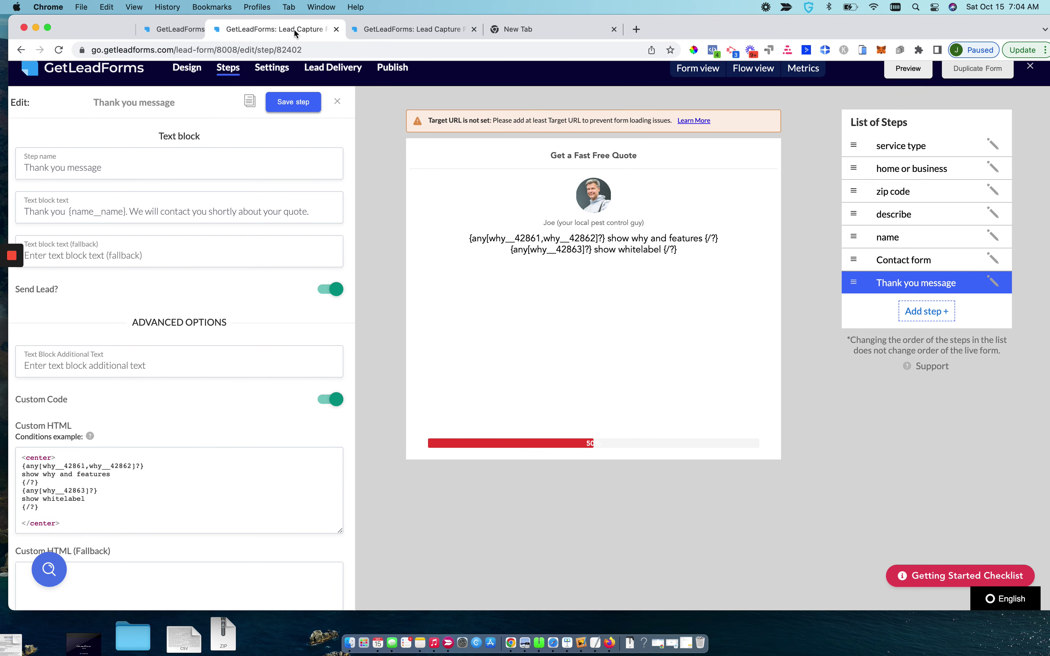
# Select the Business variable name in the home or business step and return to the Thank you tab
pyautogui.click(881, 168)
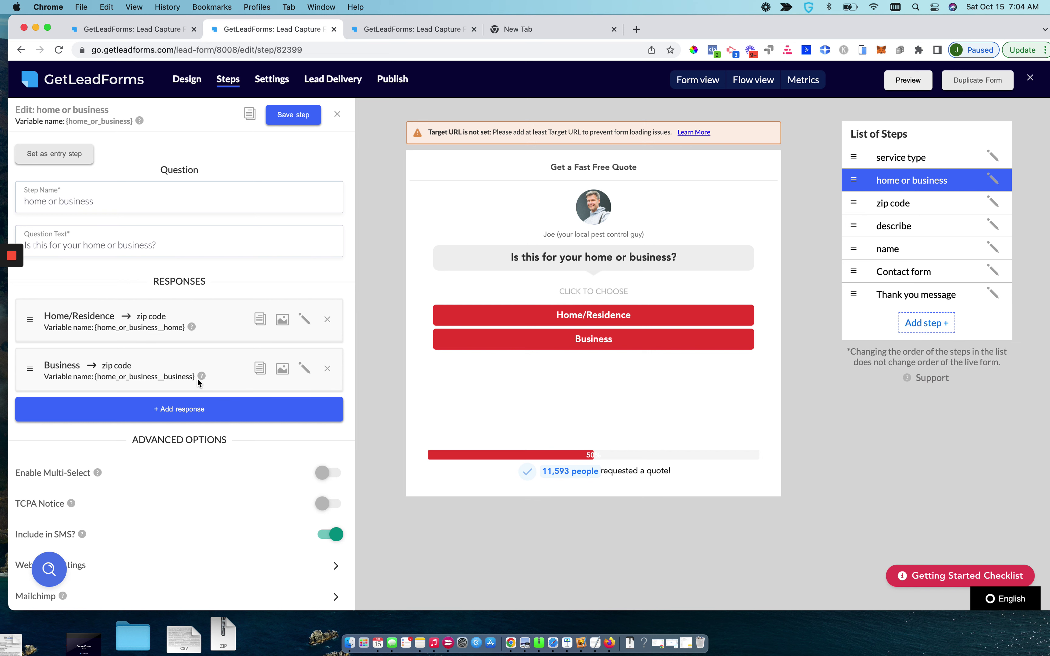
pyautogui.moveTo(194, 377); pyautogui.dragTo(93, 376)
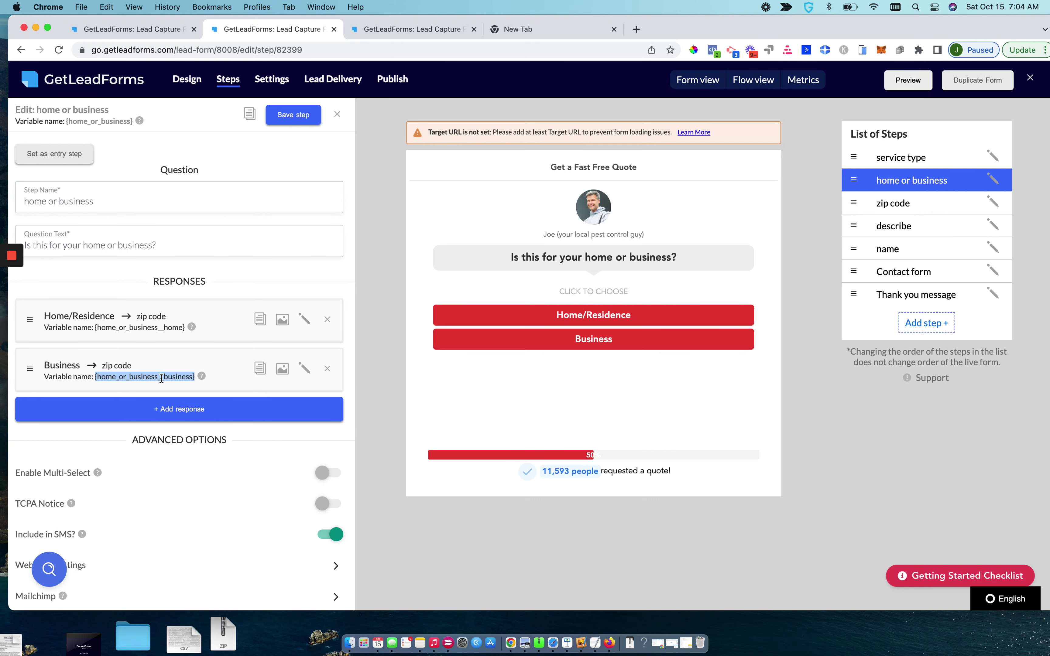
pyautogui.click(140, 35)
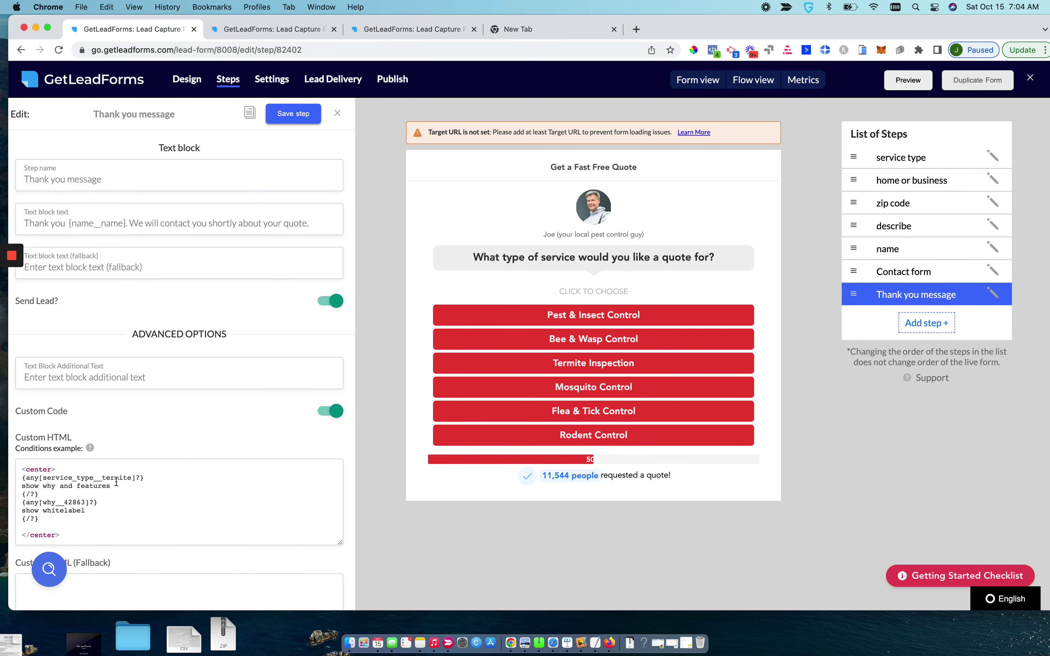
# Add home_or_business__business to the termite condition, cleaning up the stray braces
pyautogui.click(131, 479)
pyautogui.write(', {home_or_business__business}')
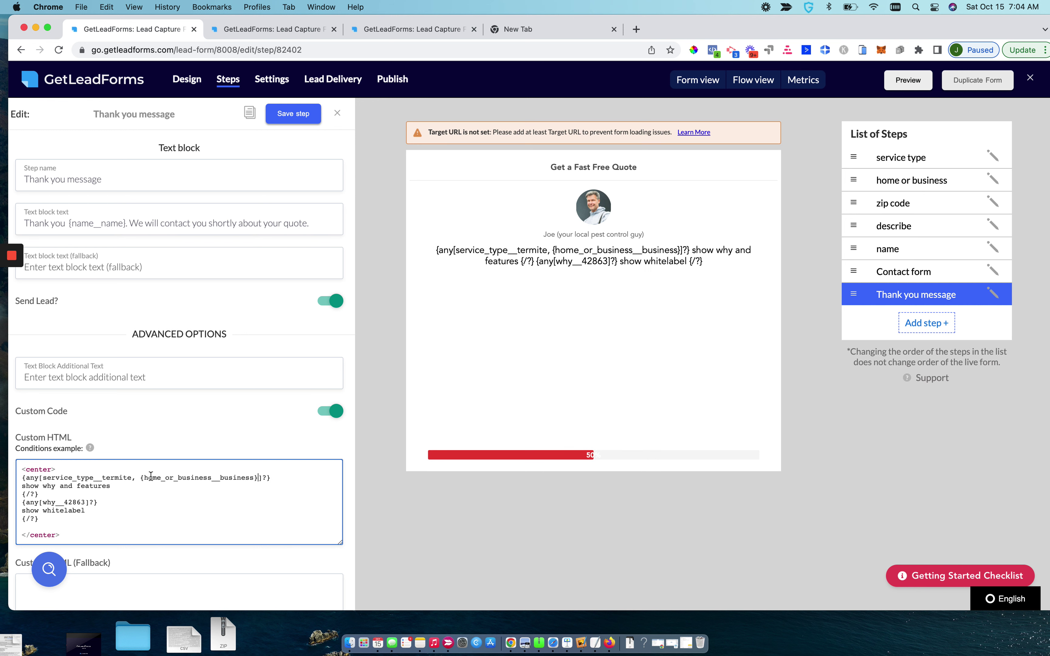
pyautogui.click(143, 477)
pyautogui.press('BackSpace')
pyautogui.press('BackSpace')
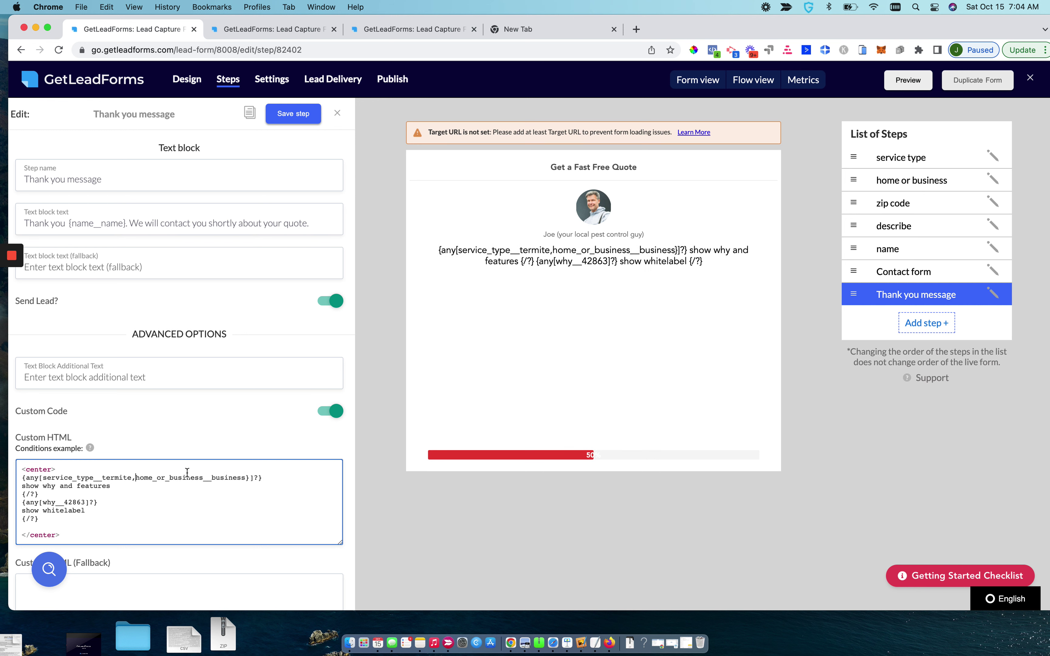
pyautogui.click(249, 478)
pyautogui.press('BackSpace')
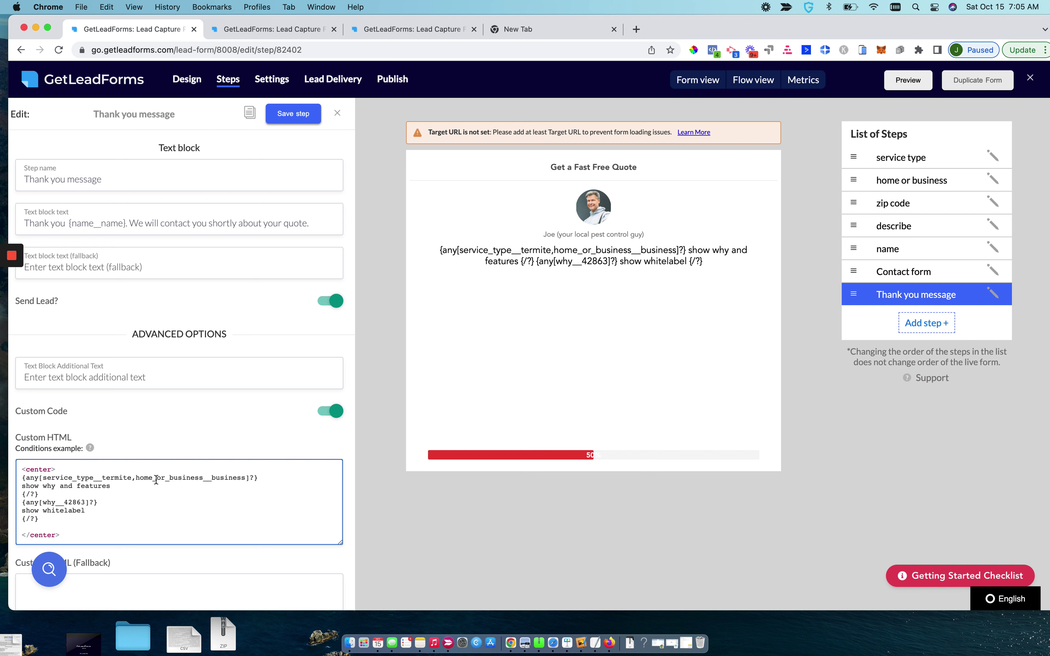
# Change the shown text to 'You selected terminte inspection and home and business'
pyautogui.moveTo(115, 488); pyautogui.dragTo(3, 486)
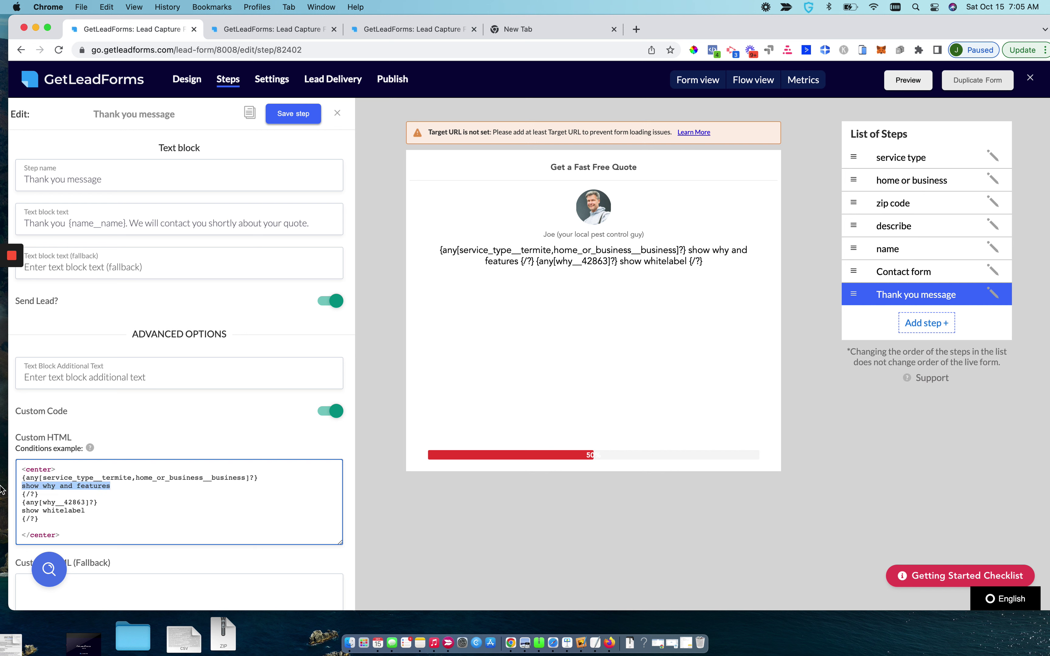
pyautogui.press('BackSpace')
pyautogui.write('Show')
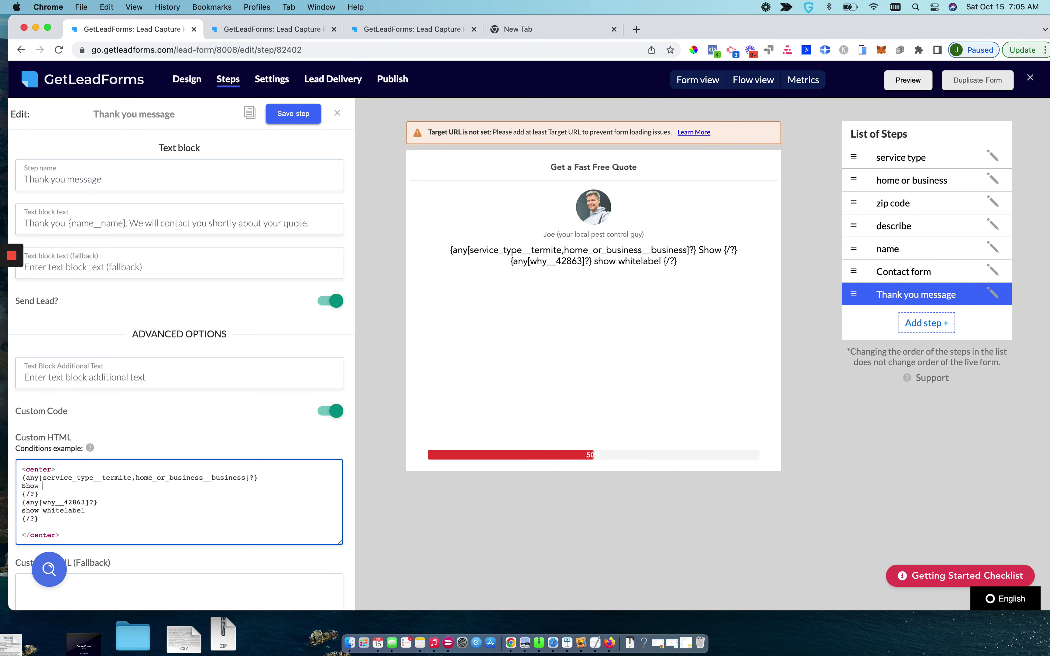
pyautogui.press('BackSpace')
pyautogui.press('BackSpace')
pyautogui.press('BackSpace')
pyautogui.press('BackSpace')
pyautogui.press('BackSpace')
pyautogui.write('You ')
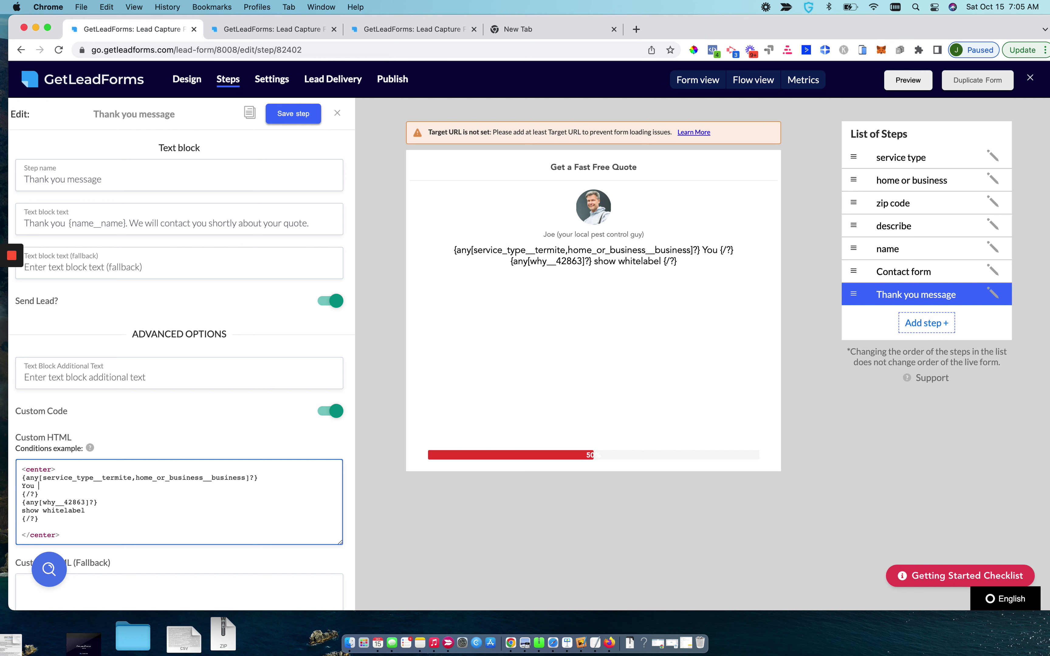
pyautogui.write('selected')
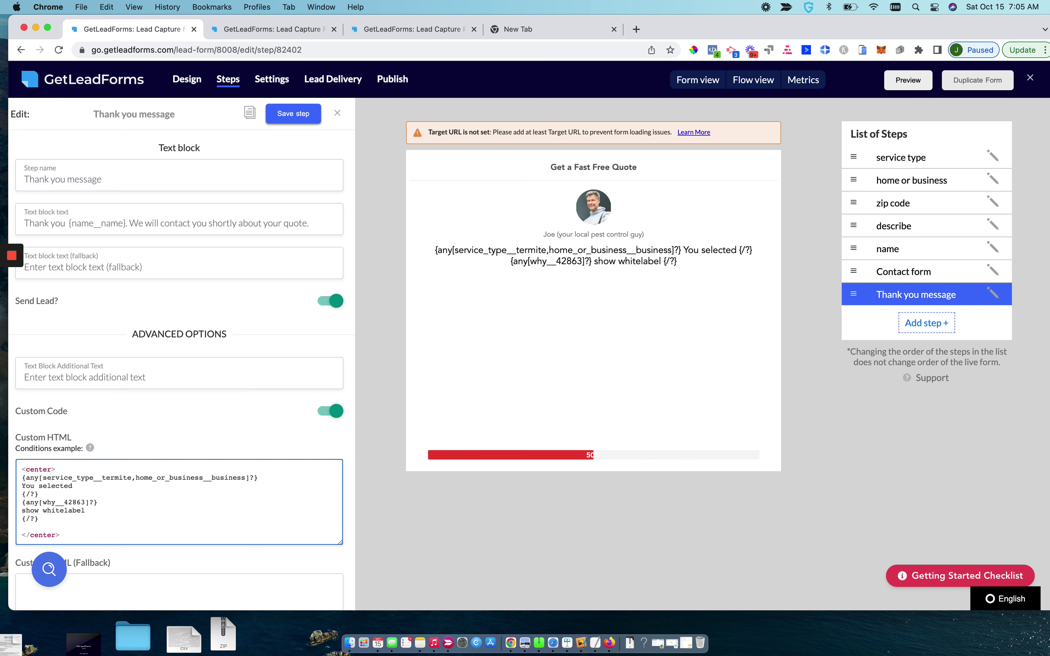
pyautogui.write(' terminte inspection ')
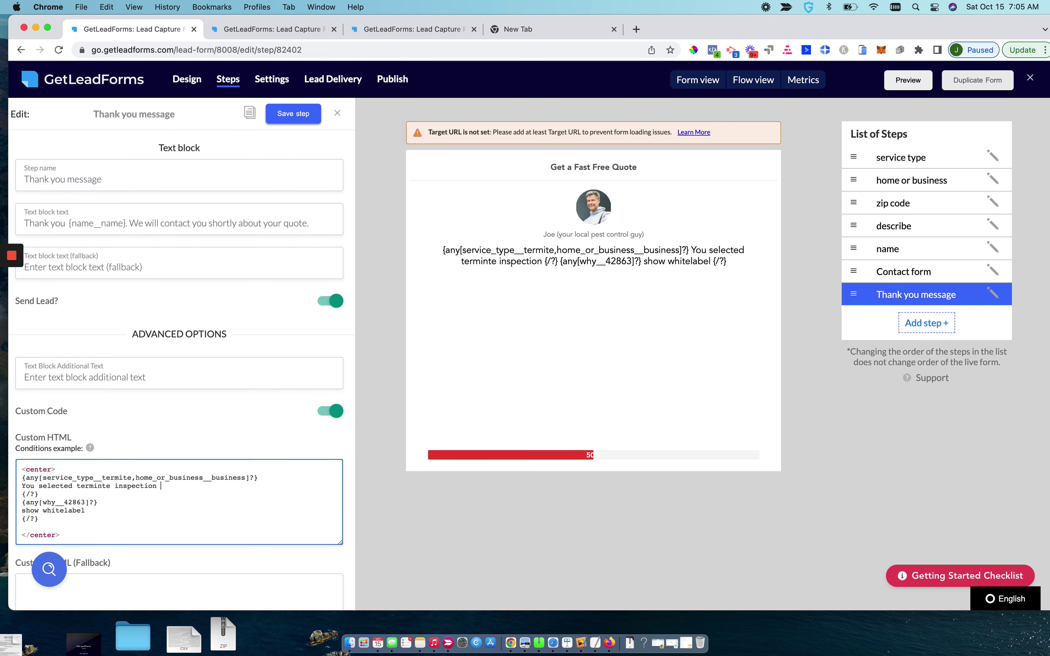
pyautogui.write('and home and business')
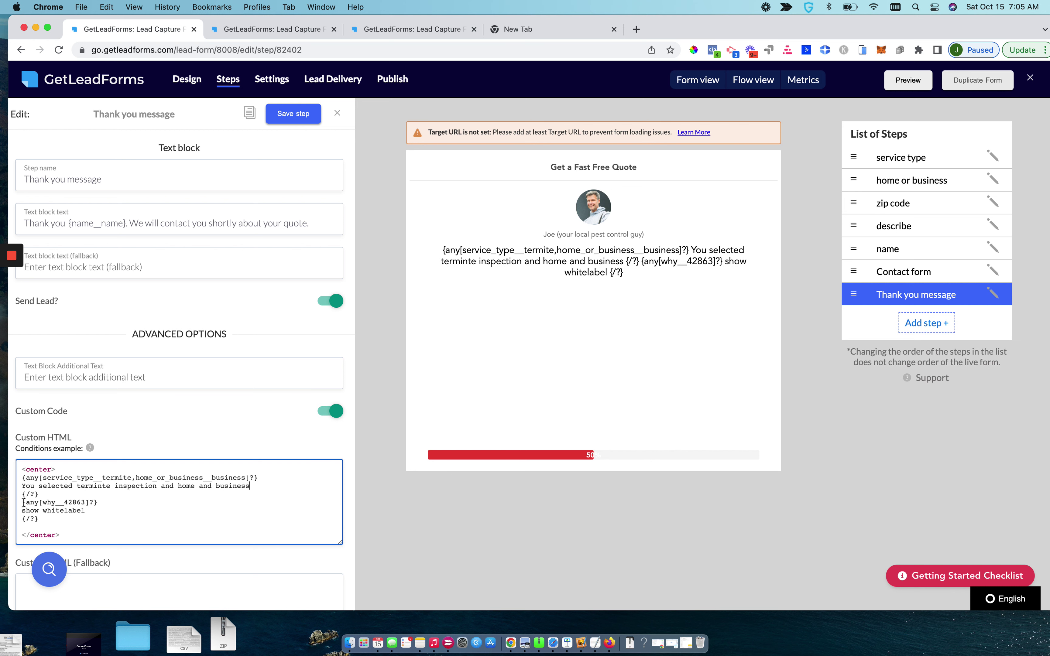
# Delete the whitelabel condition block and the leftover empty line, then save the step
pyautogui.moveTo(22, 502); pyautogui.dragTo(55, 519)
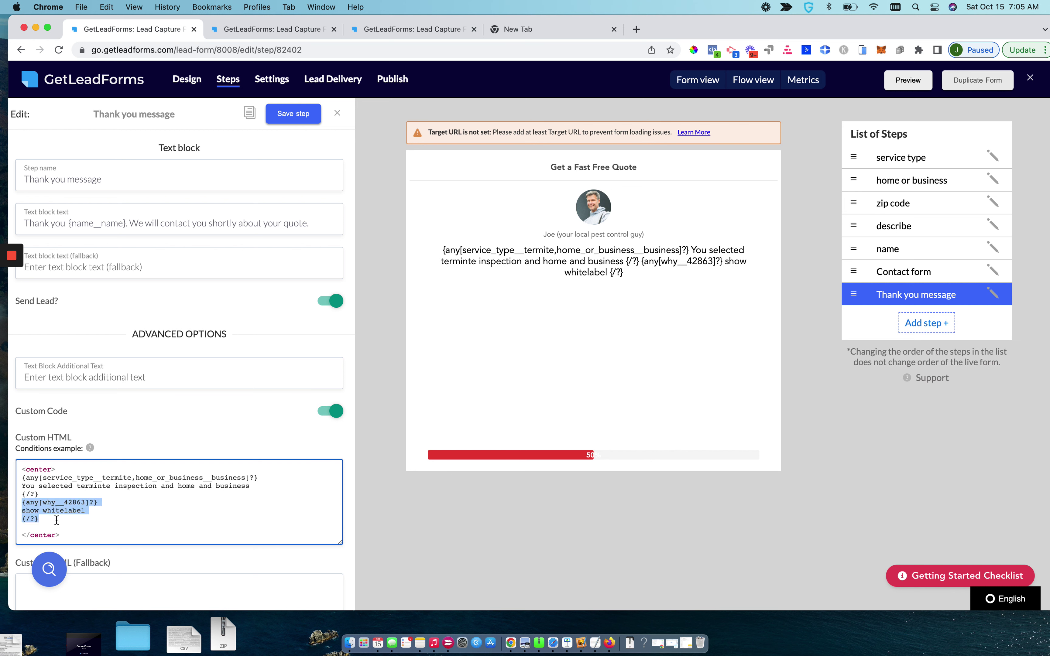
pyautogui.press('BackSpace')
pyautogui.press('BackSpace')
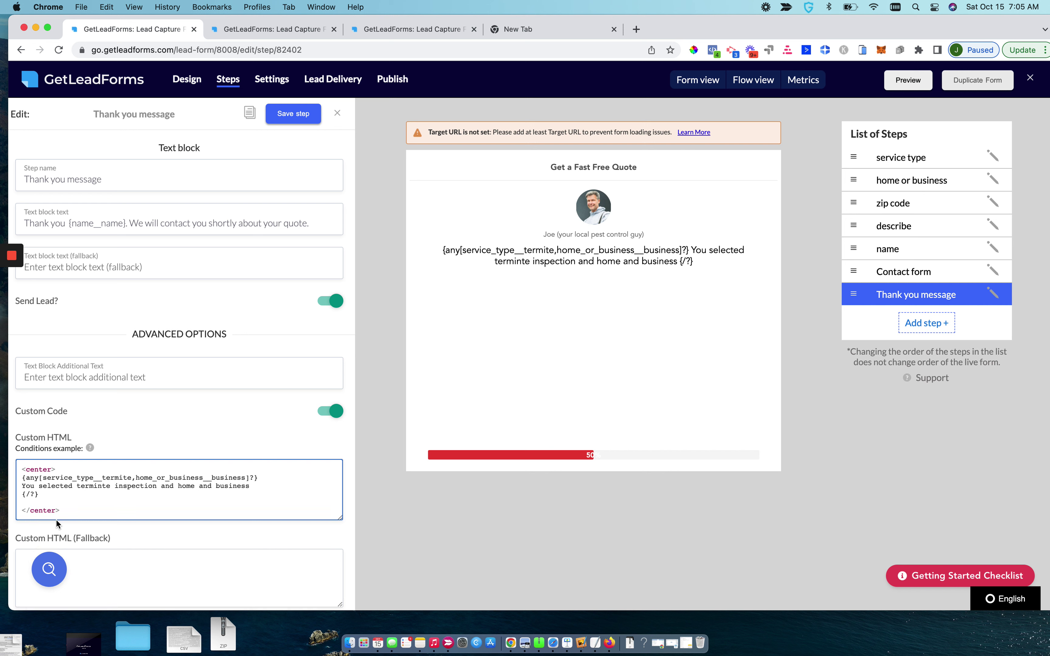
pyautogui.moveTo(40, 495); pyautogui.dragTo(20, 495)
pyautogui.click(293, 115)
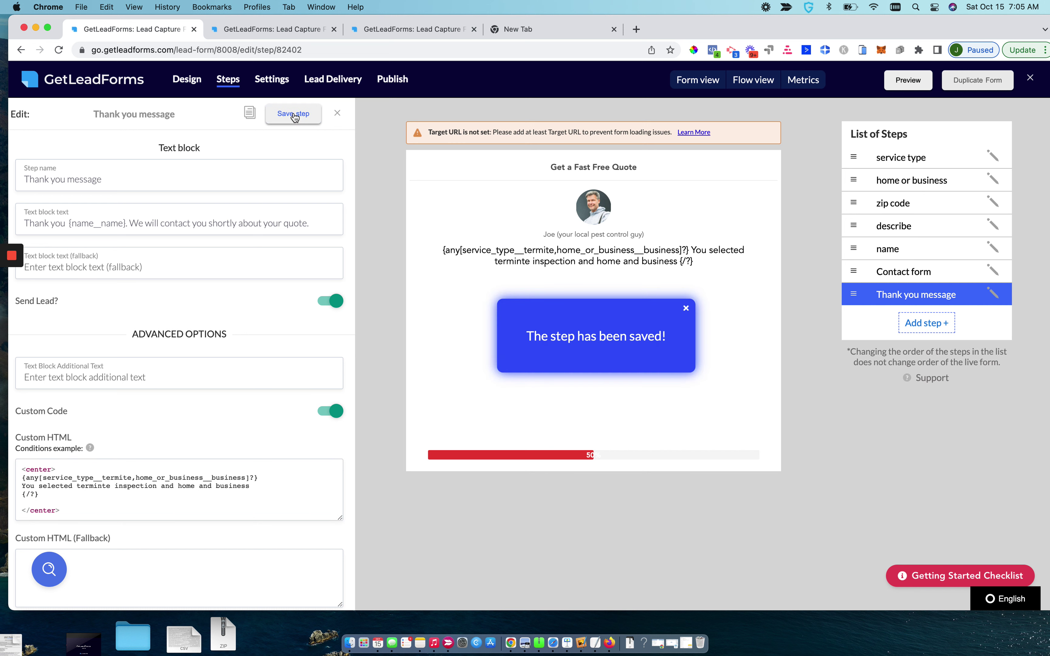
# Start a full preview test choosing Termite Inspection, a first name, and Business
pyautogui.click(906, 82)
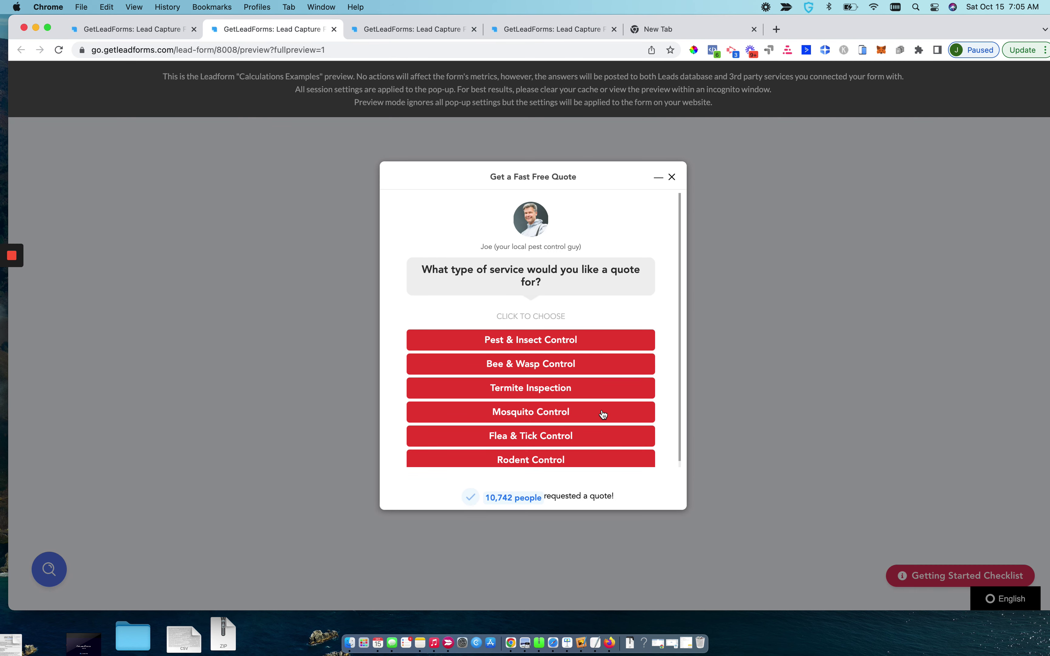
pyautogui.click(547, 396)
pyautogui.click(483, 316)
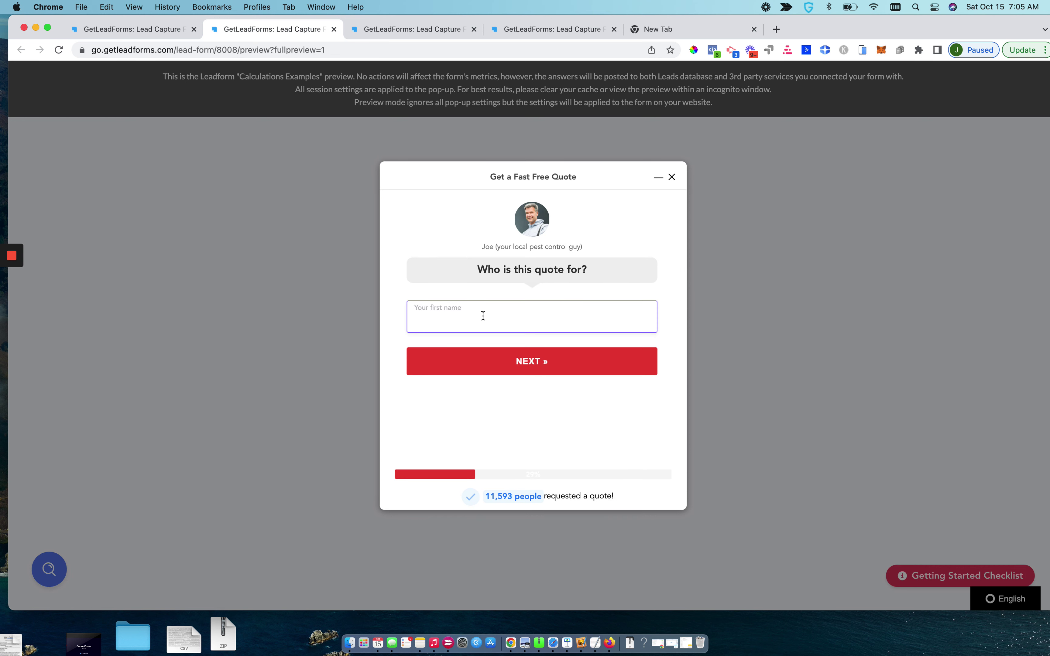
pyautogui.write('John')
pyautogui.press('Return')
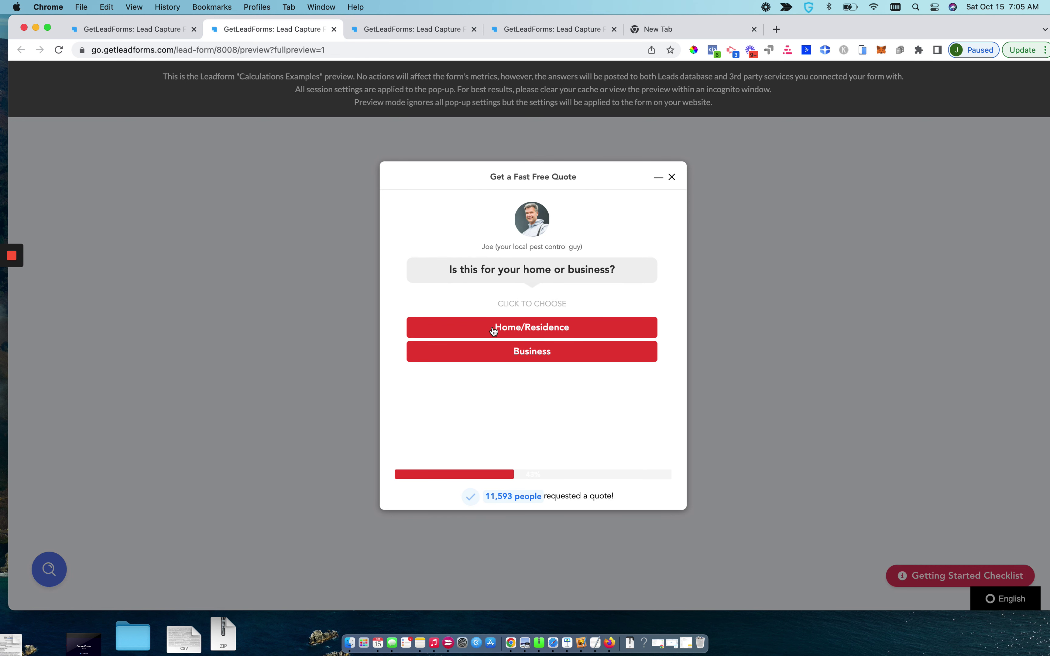
pyautogui.click(500, 355)
# Enter zip code 19073 and the issue description 'test'
pyautogui.click(489, 331)
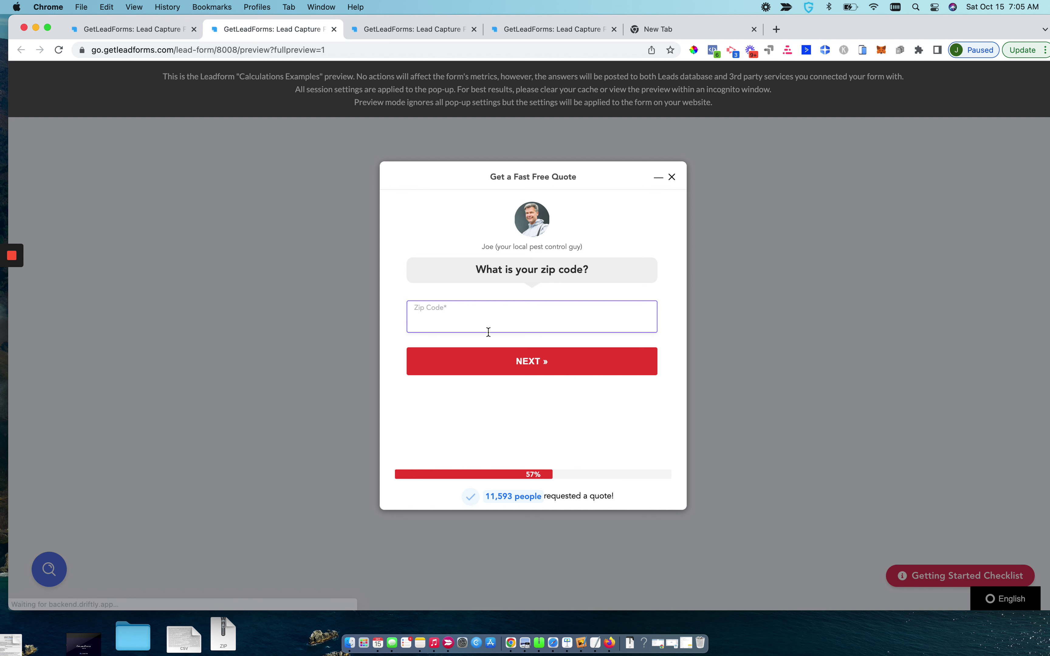
pyautogui.write('19073')
pyautogui.press('Return')
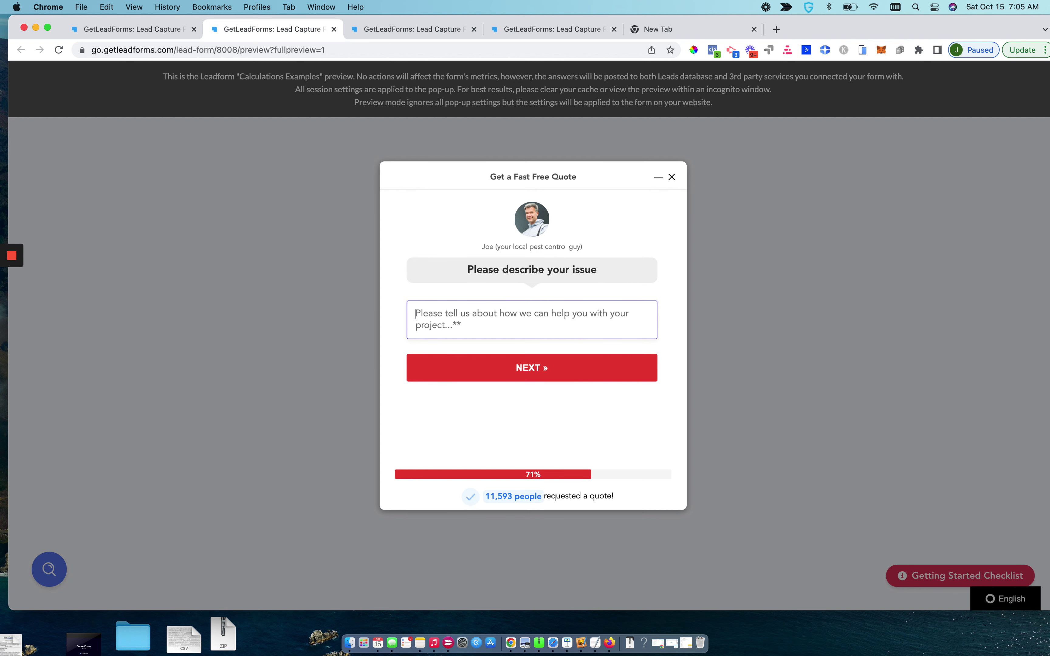
pyautogui.write('test')
pyautogui.click(497, 364)
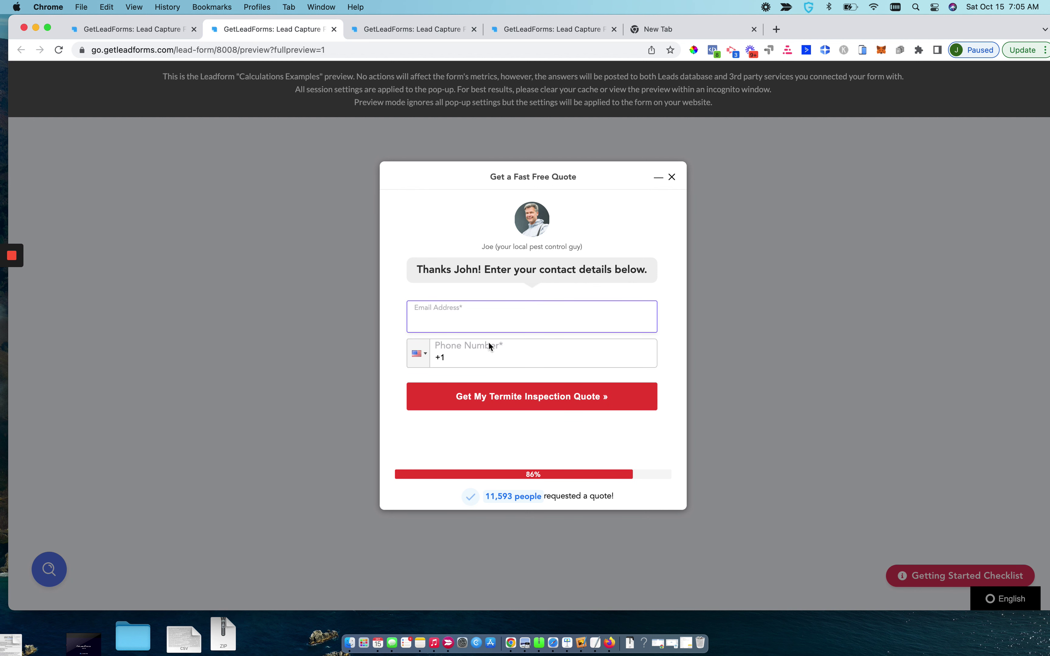
# Accept the suggested test email, correct the phone number, and submit the quote
pyautogui.write('test')
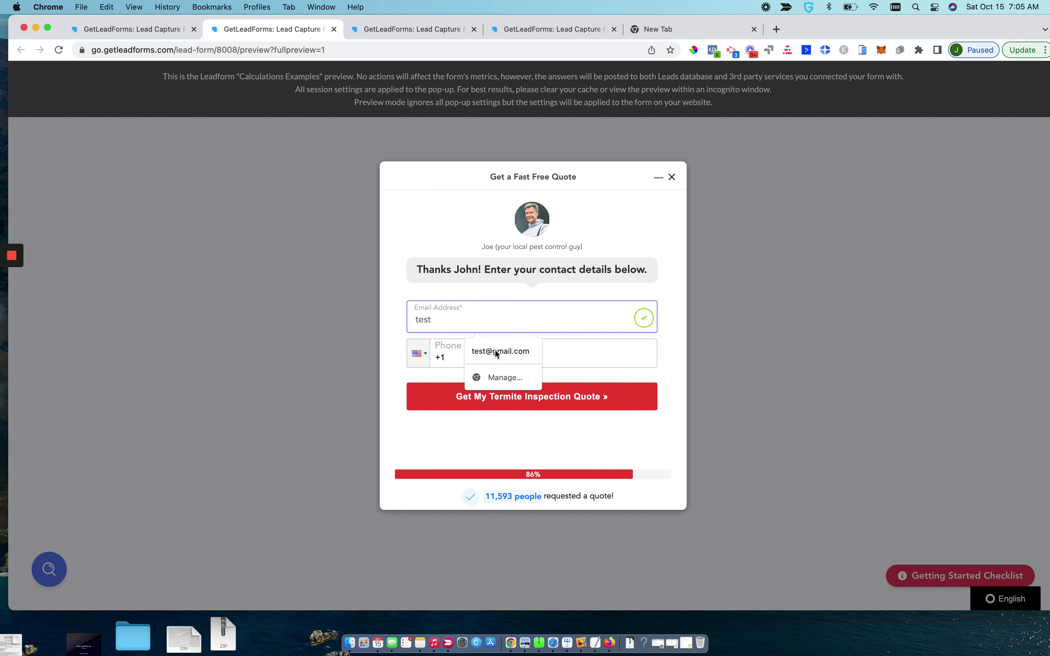
pyautogui.write('@gmail.com')
pyautogui.press('Tab')
pyautogui.write('545555')
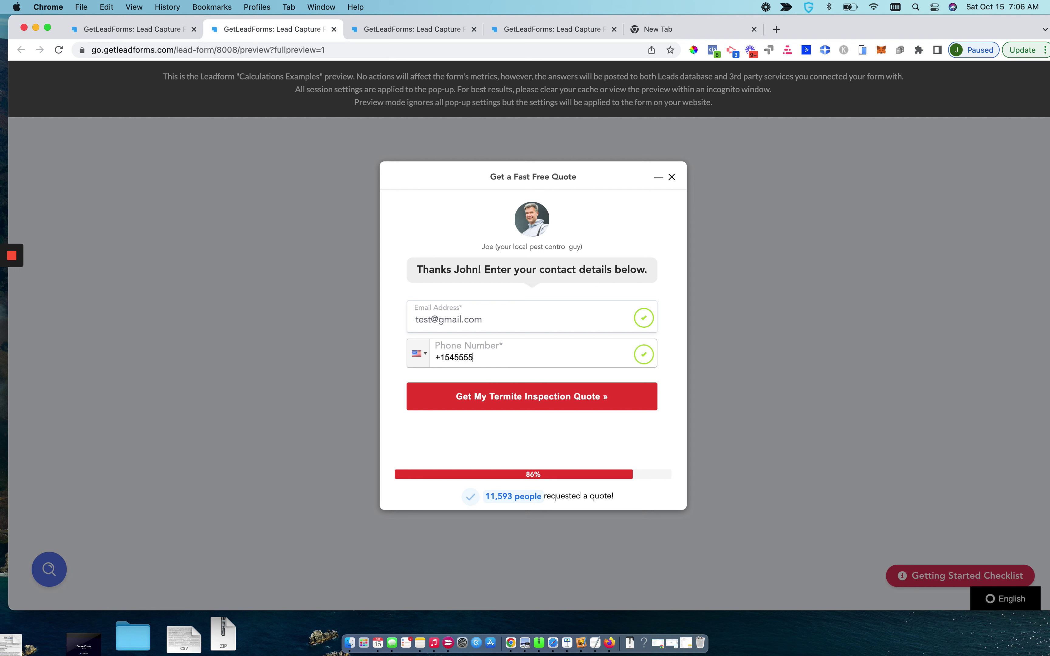
pyautogui.write('9392')
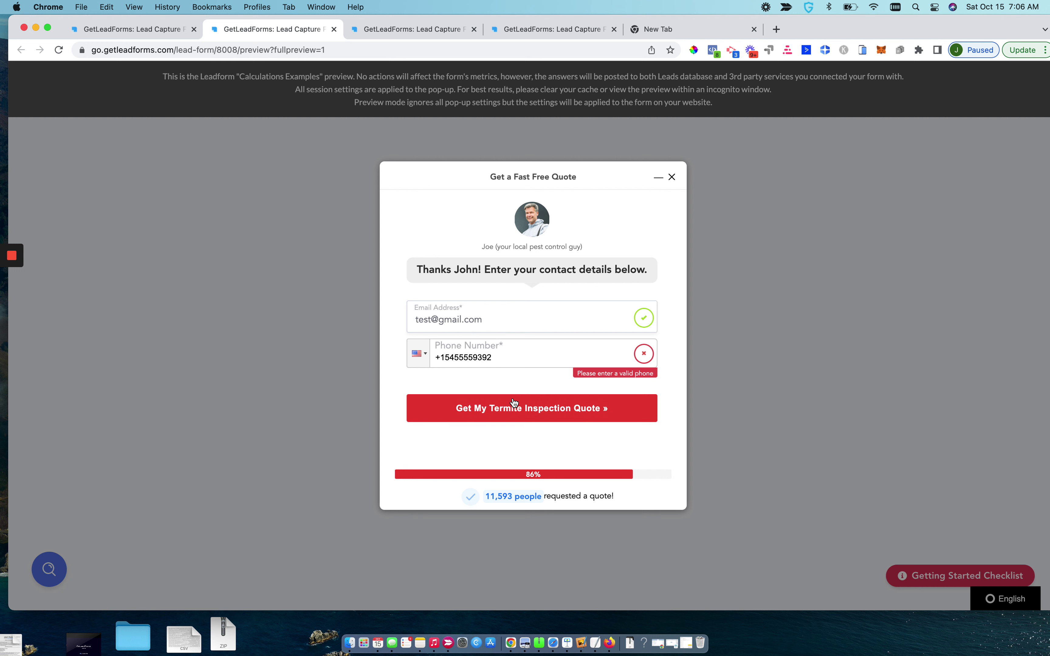
pyautogui.click(503, 351)
pyautogui.press('BackSpace')
pyautogui.press('BackSpace')
pyautogui.press('BackSpace')
pyautogui.press('BackSpace')
pyautogui.press('BackSpace')
pyautogui.press('BackSpace')
pyautogui.press('BackSpace')
pyautogui.press('BackSpace')
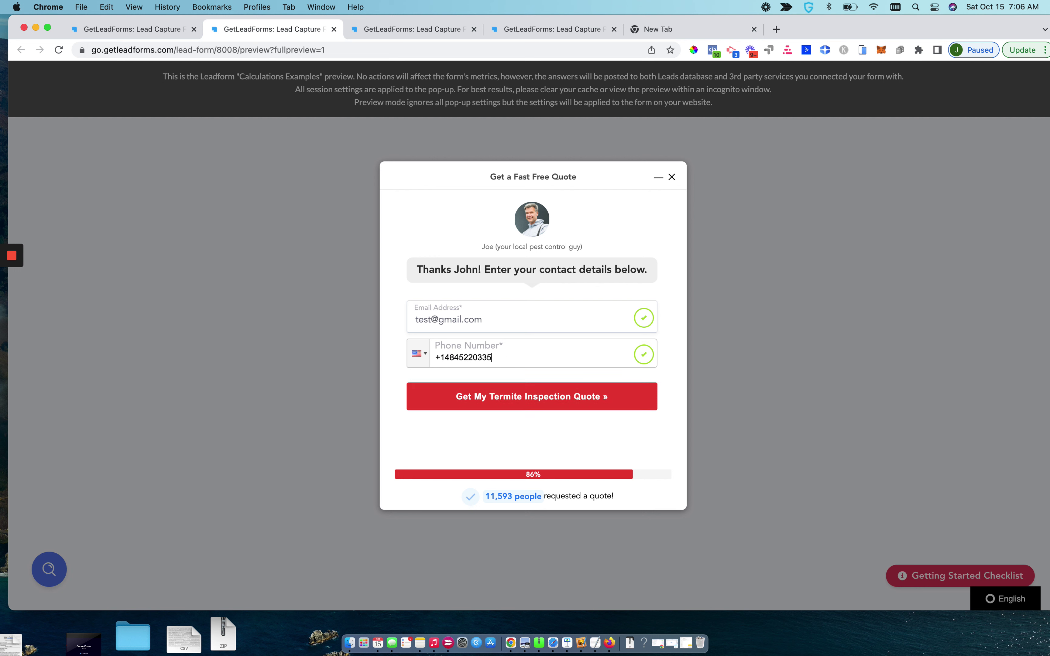
pyautogui.click(536, 406)
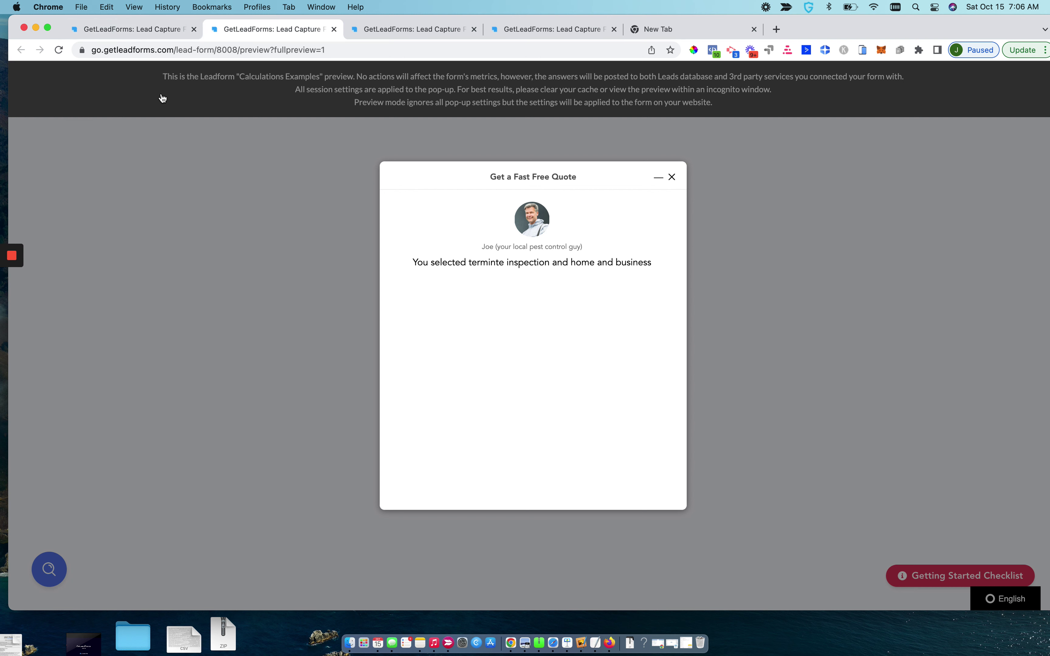
pyautogui.click(131, 30)
pyautogui.click(252, 31)
pyautogui.click(246, 51)
# Restart the preview demo choosing Pest & Insect Control, a first name, and Home/Residence
pyautogui.press('Return')
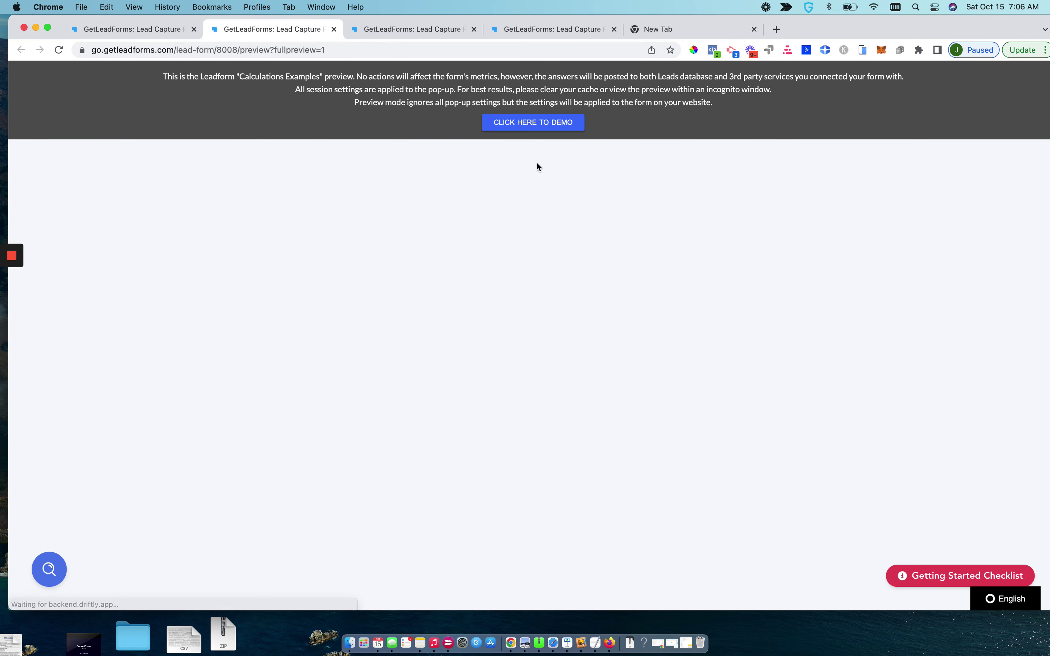
pyautogui.click(536, 123)
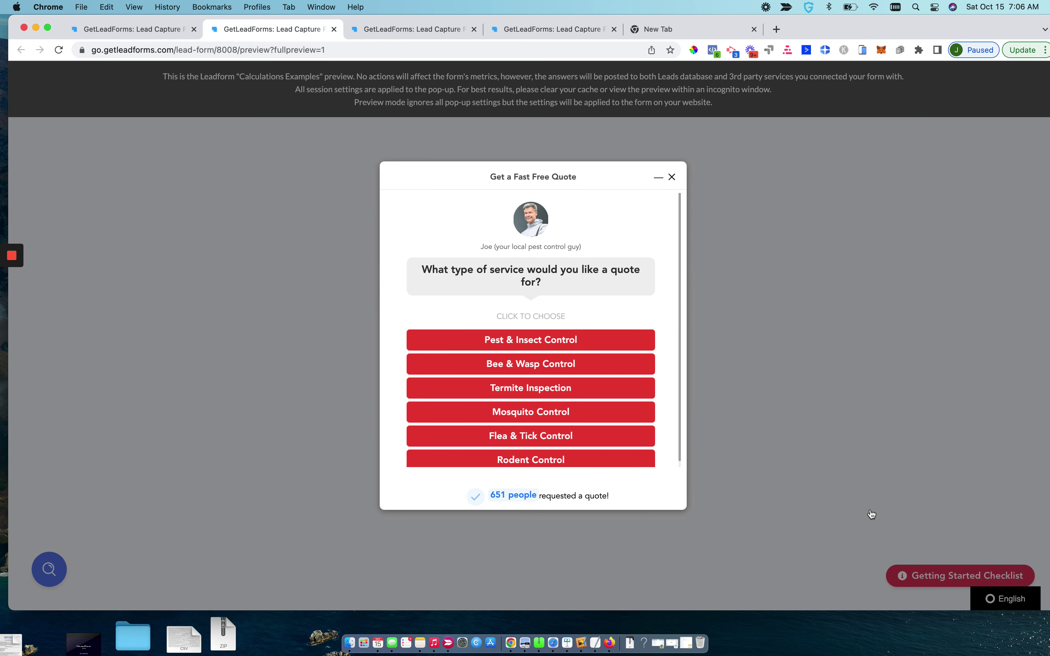
pyautogui.click(504, 343)
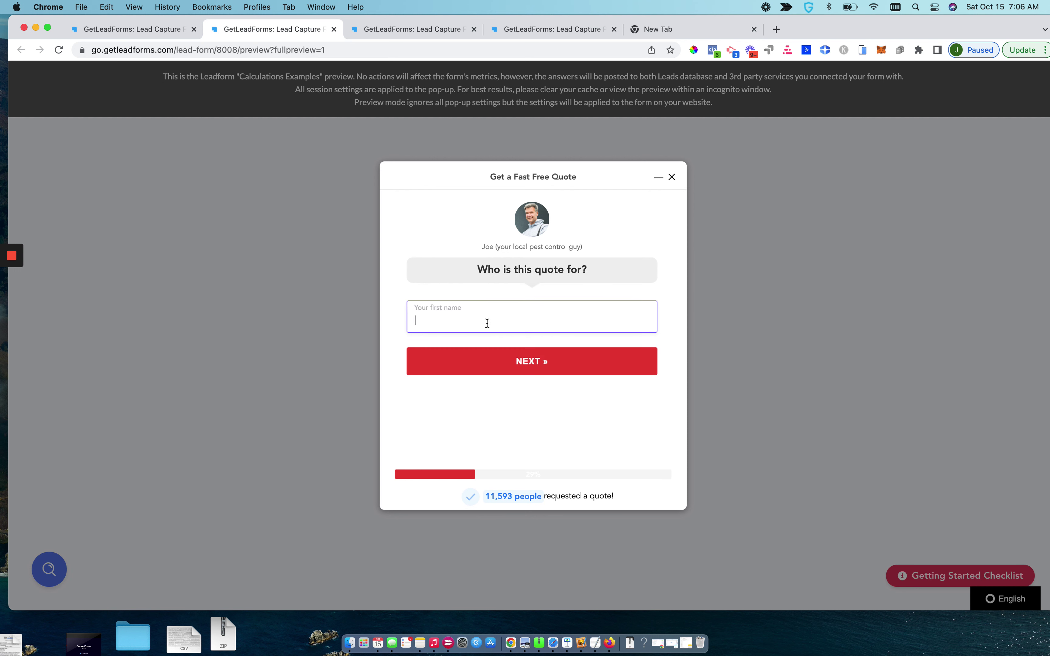
pyautogui.write('john')
pyautogui.click(432, 369)
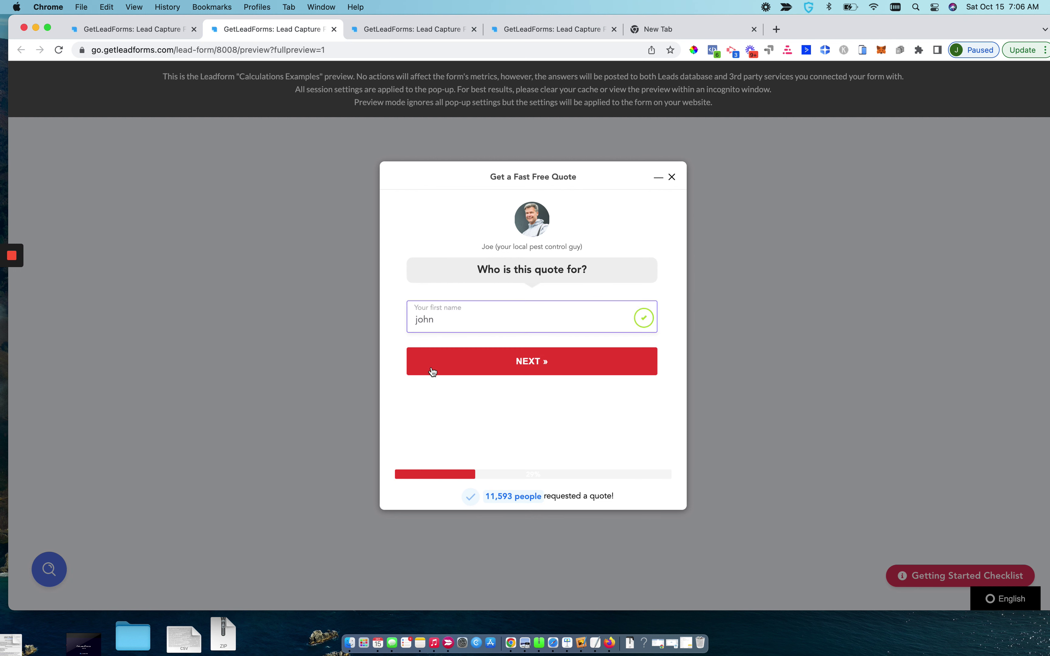
pyautogui.click(474, 339)
# Enter zip code 19073 and the issue description 'test'
pyautogui.click(476, 317)
pyautogui.write('190')
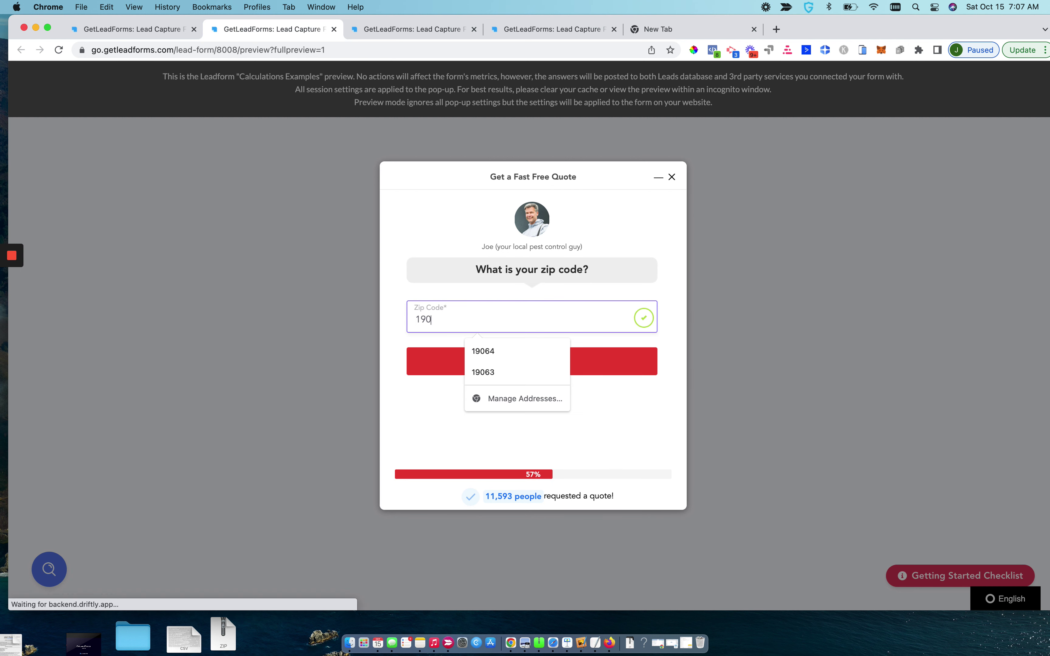
pyautogui.write('73')
pyautogui.press('Return')
pyautogui.write('test')
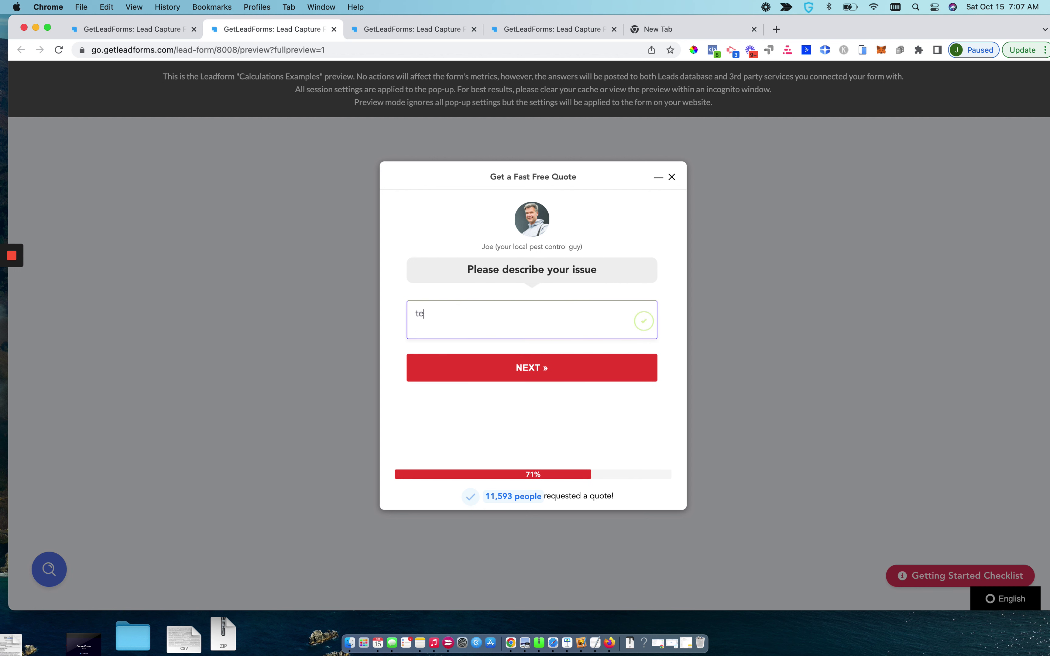
pyautogui.click(526, 368)
# Pick the suggested email, enter a phone number, and submit the quote
pyautogui.write('test@gmail.com')
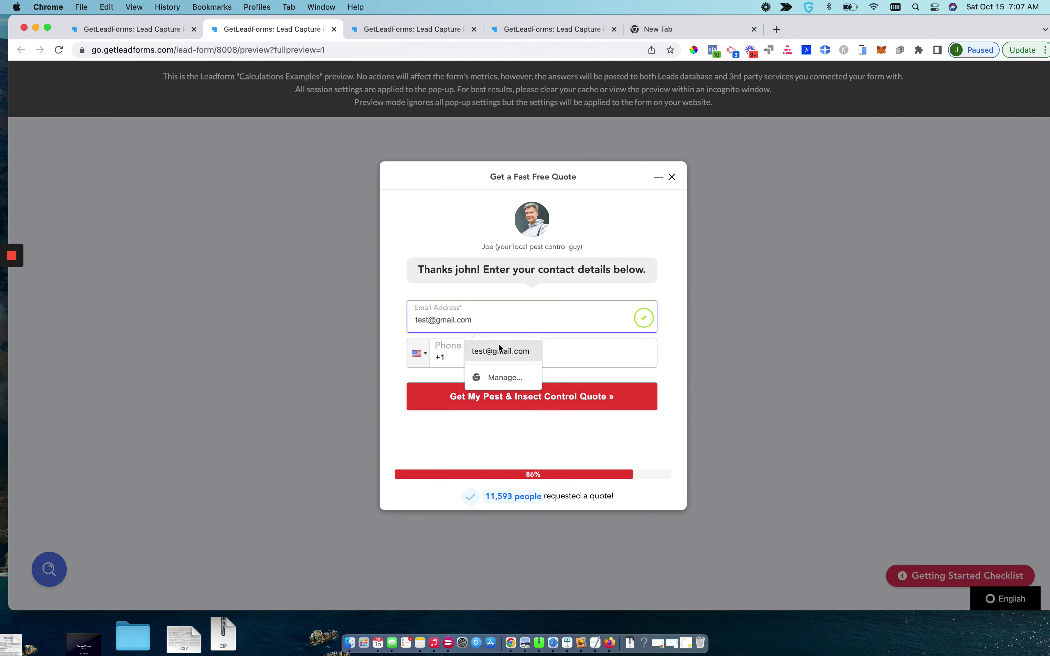
pyautogui.click(499, 351)
pyautogui.click(492, 357)
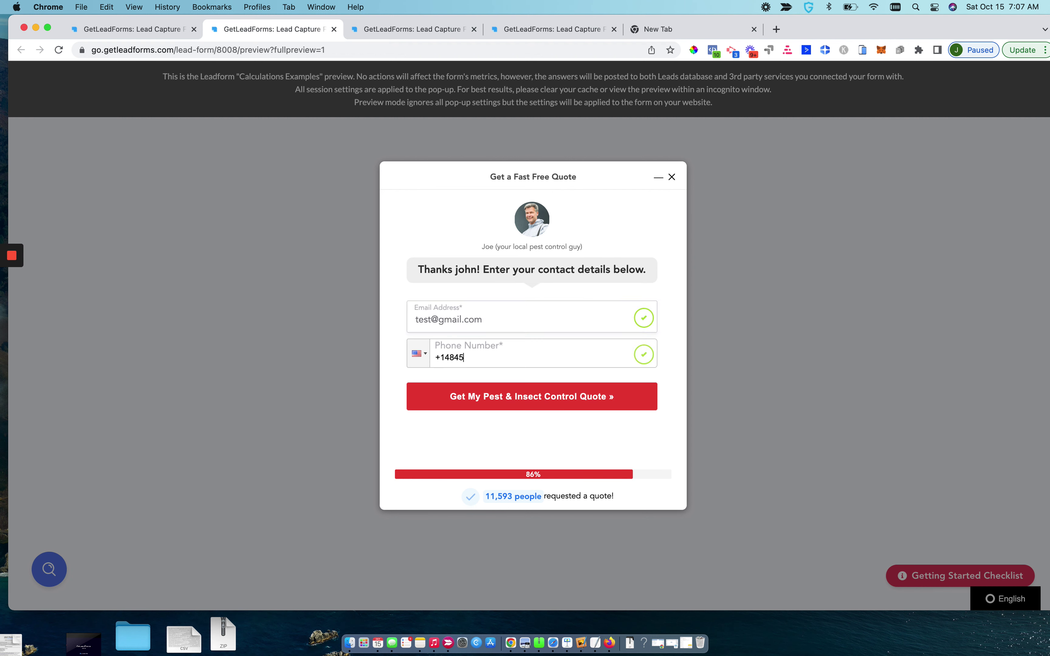
pyautogui.click(521, 412)
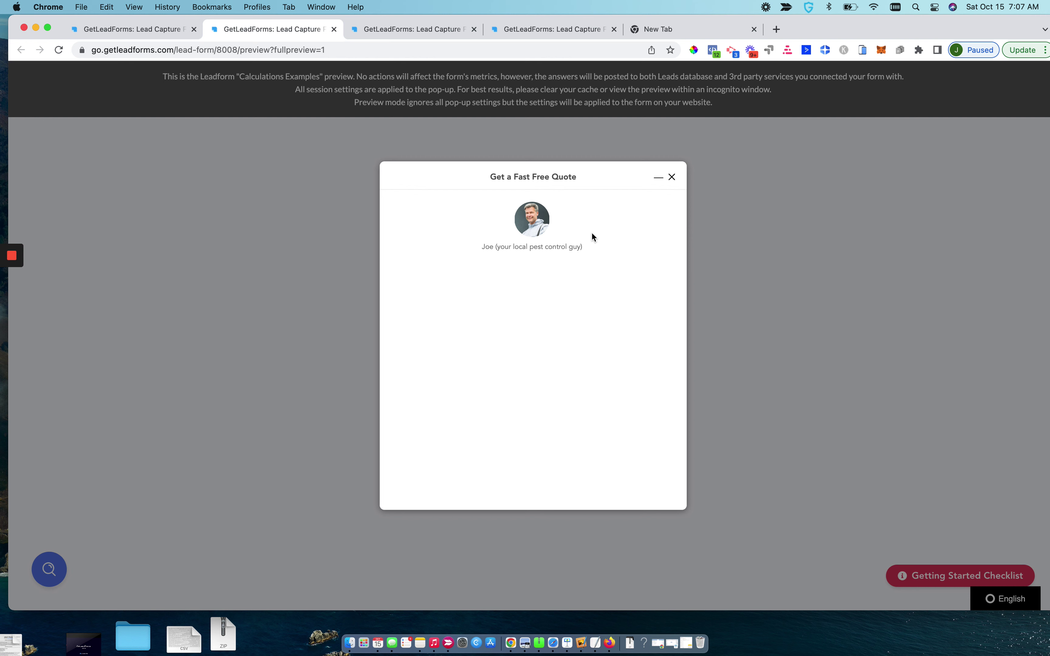
pyautogui.click(169, 33)
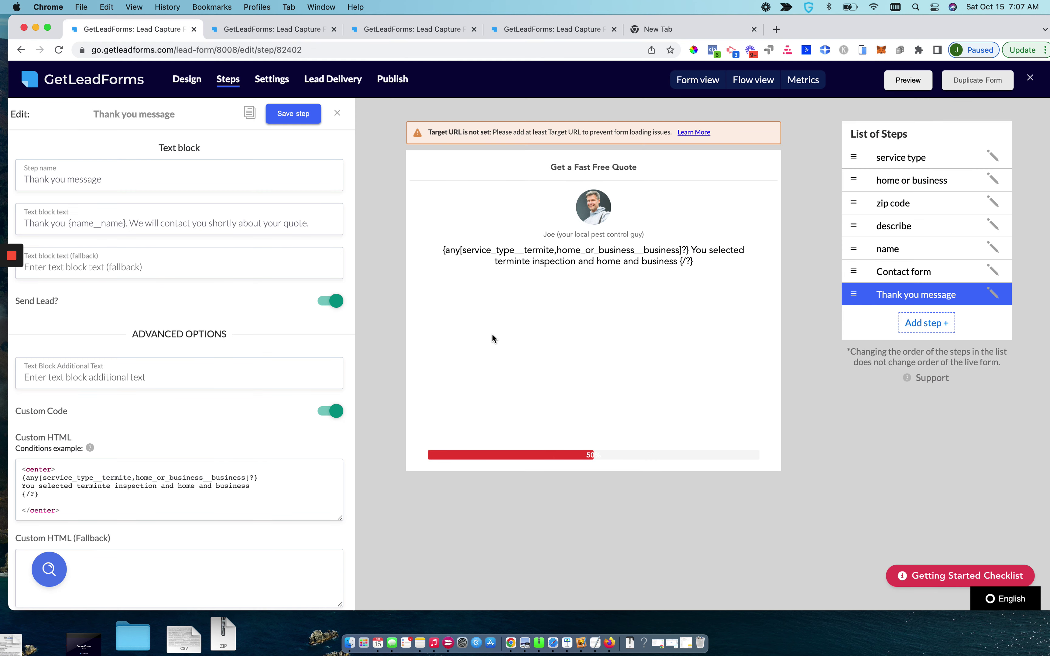
# Close the preview tab and return to the Thank you message step editor
pyautogui.click(262, 31)
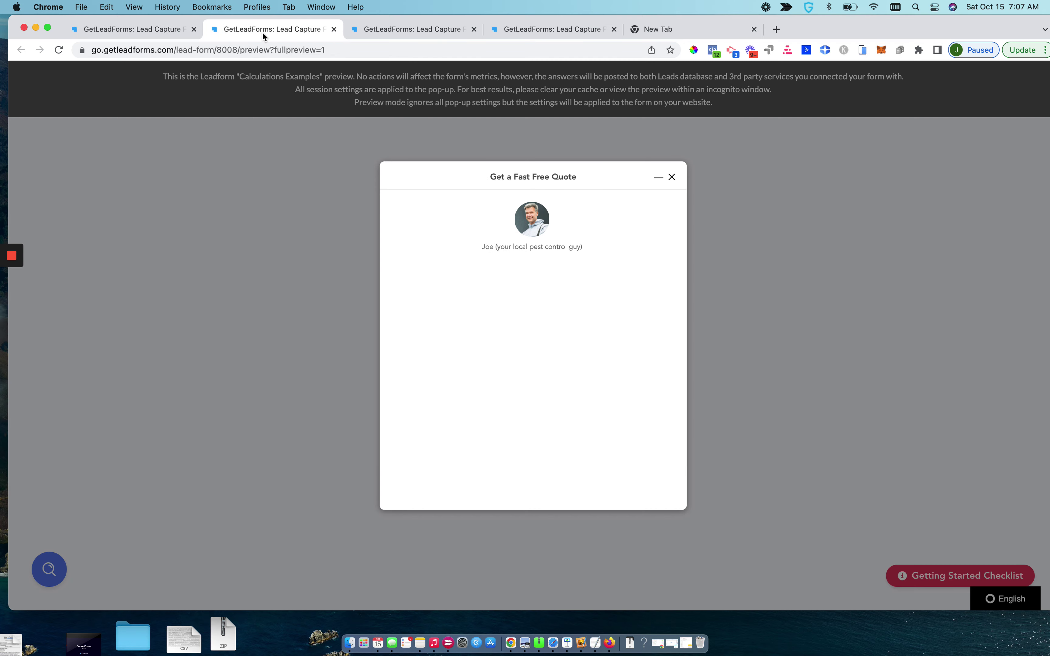
pyautogui.click(335, 29)
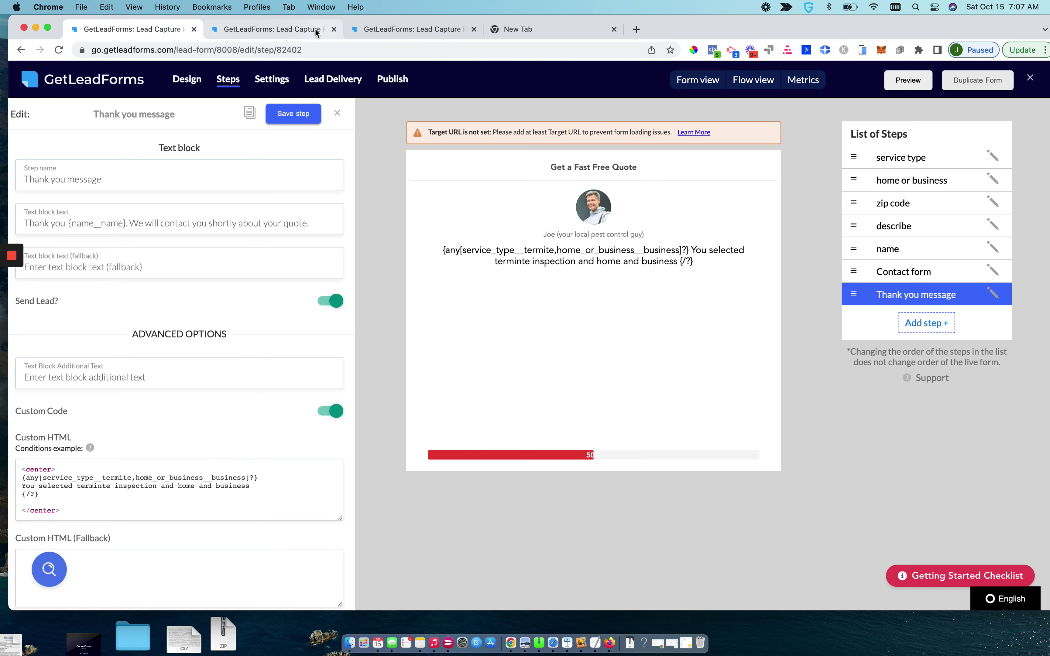
pyautogui.click(919, 161)
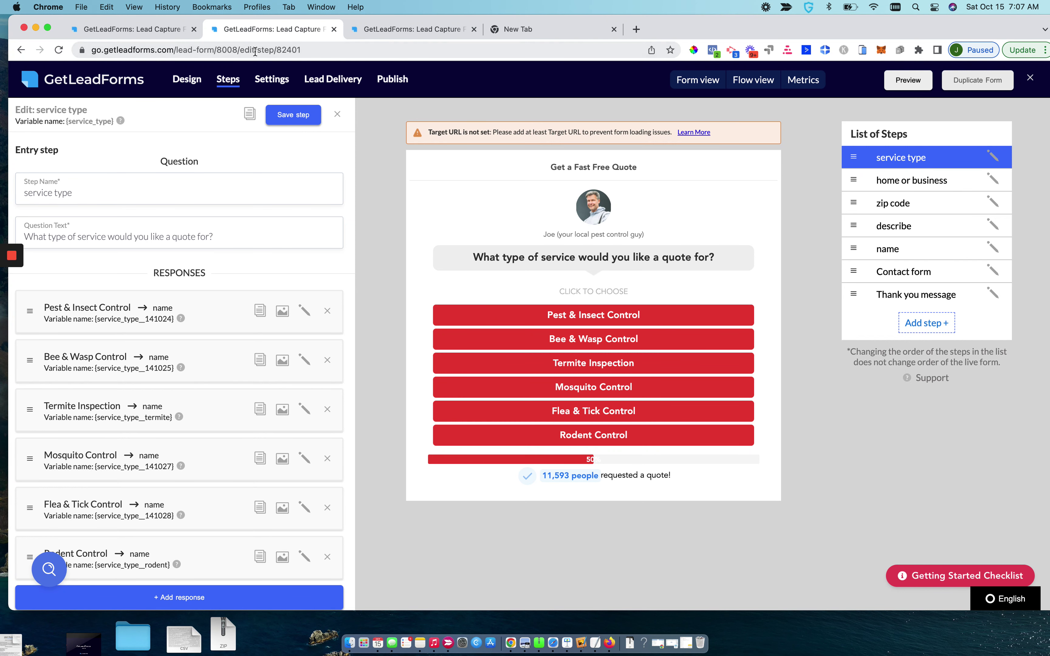
pyautogui.click(130, 29)
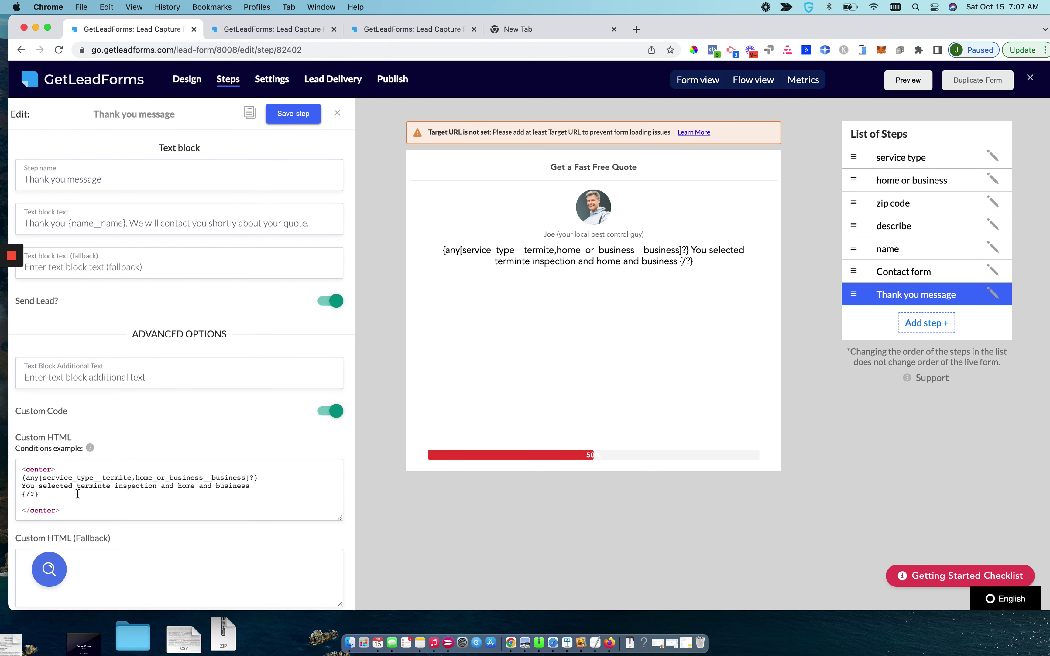
# Copy the termite-and-business conditional block and paste a second copy after a blank line
pyautogui.click(48, 486)
pyautogui.moveTo(48, 495); pyautogui.dragTo(21, 480)
pyautogui.press('super+c')
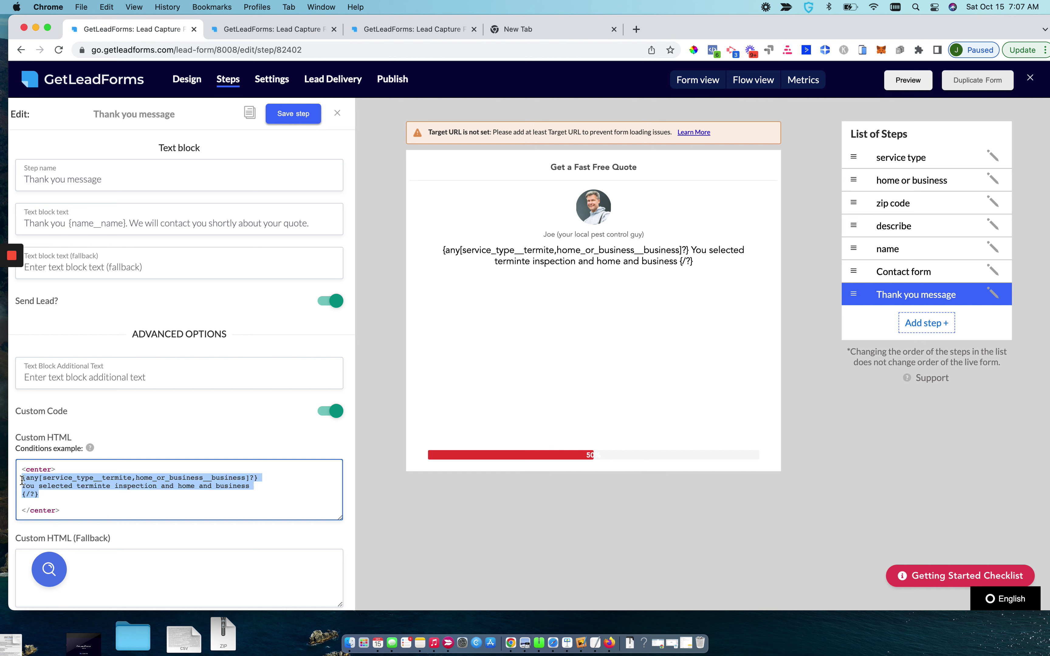
pyautogui.press('Right')
pyautogui.press('super+v')
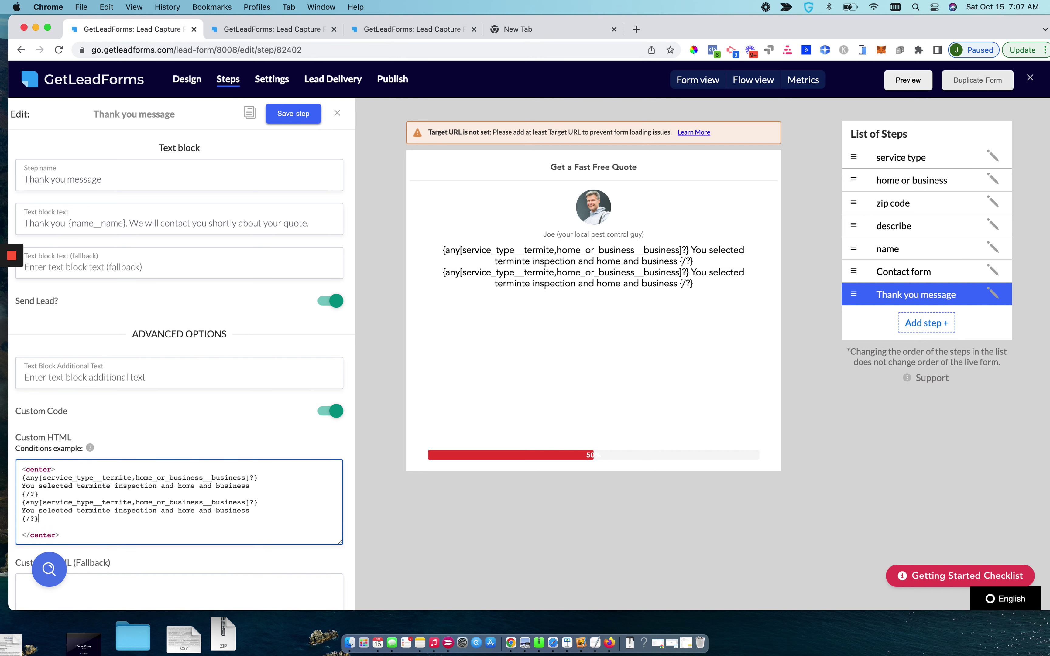
pyautogui.press('Return')
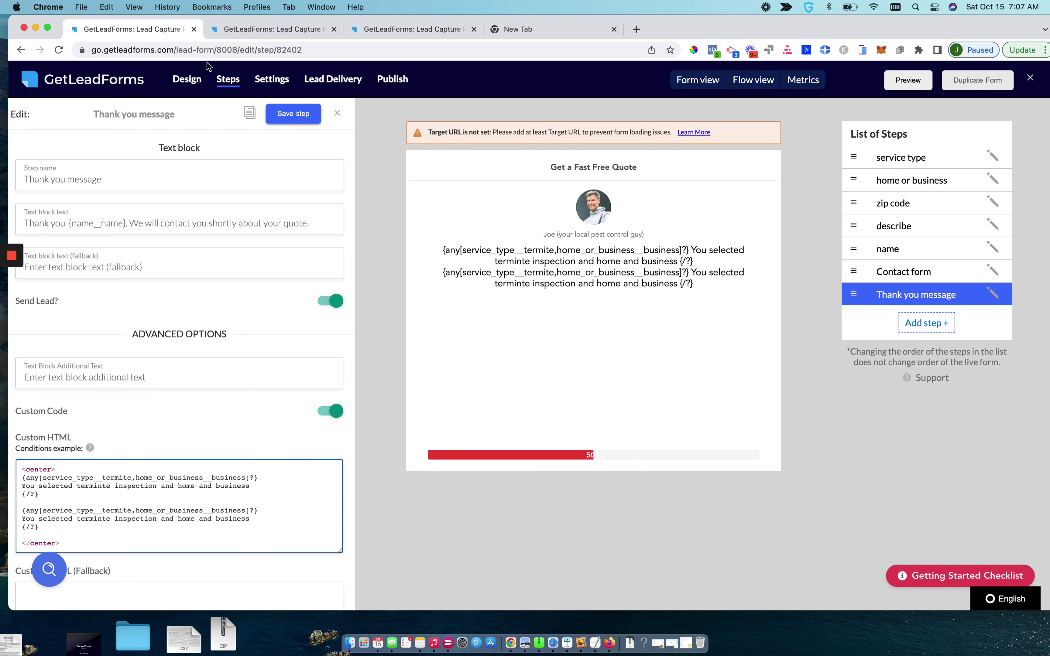
pyautogui.click(250, 31)
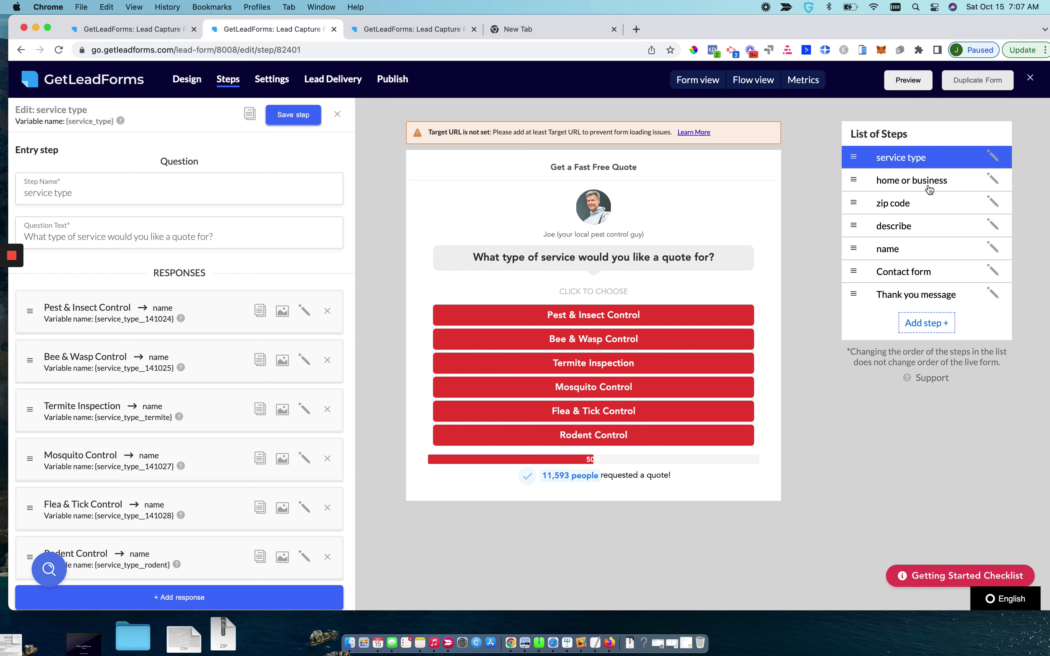
# Look up the home-or-business step's variable name for use in the conditions
pyautogui.click(926, 186)
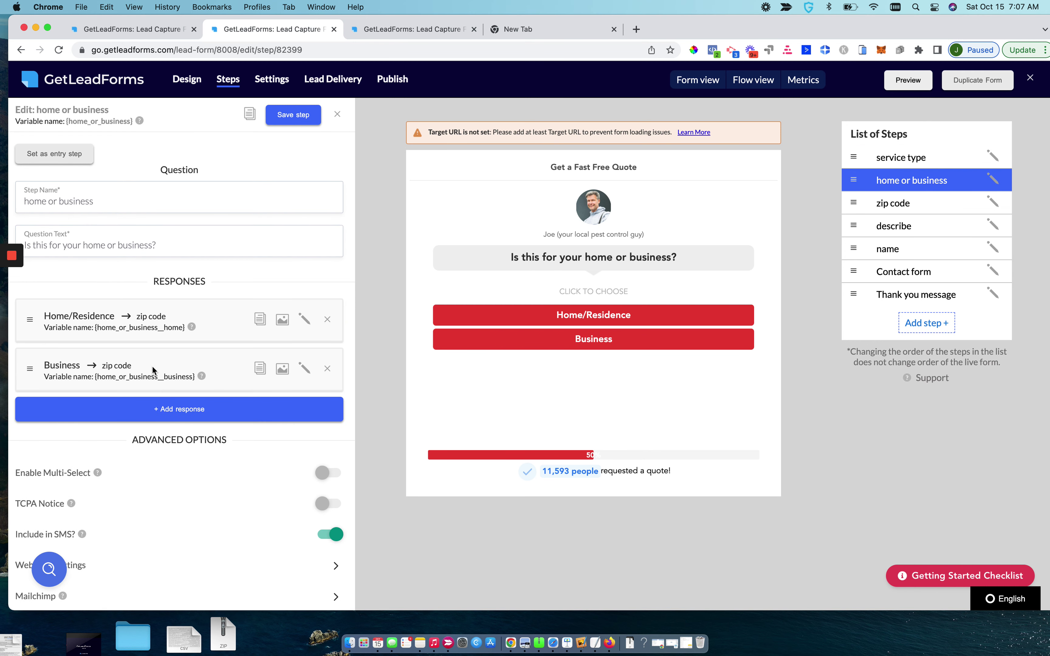
pyautogui.moveTo(185, 327); pyautogui.dragTo(95, 326)
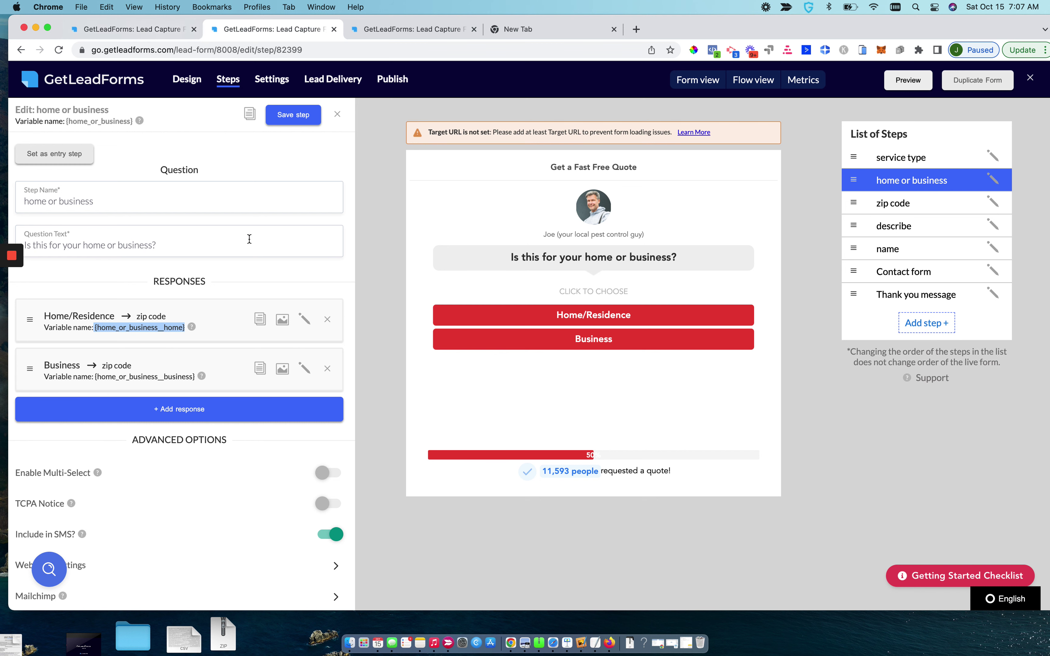
pyautogui.click(130, 29)
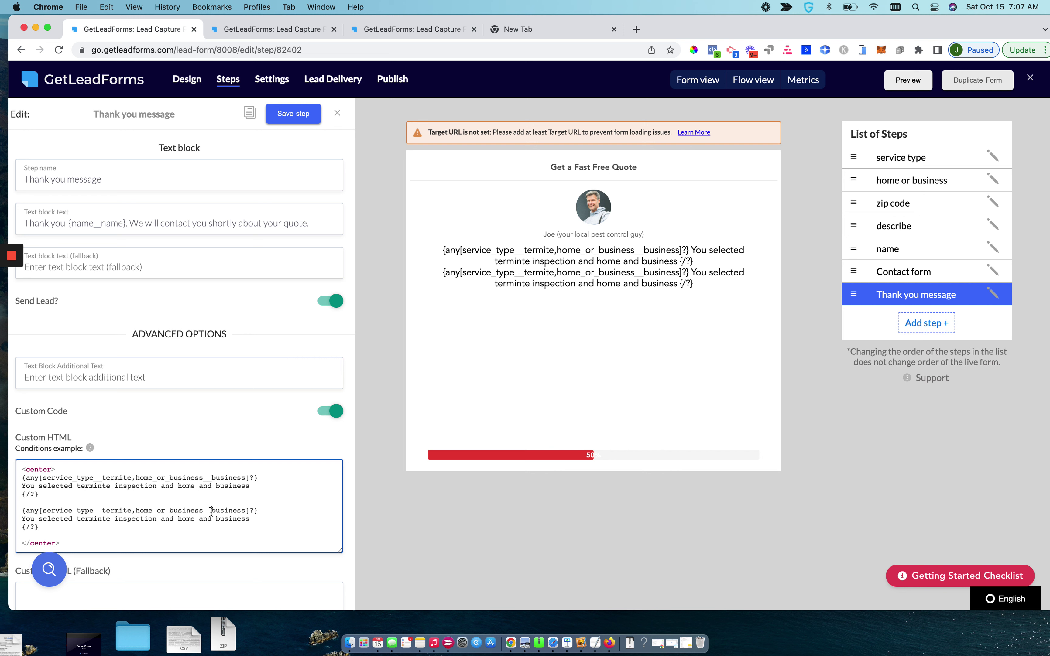
# Change the second block's condition from business to home and drop 'and business' from its message
pyautogui.moveTo(212, 512); pyautogui.dragTo(241, 511)
pyautogui.write('home')
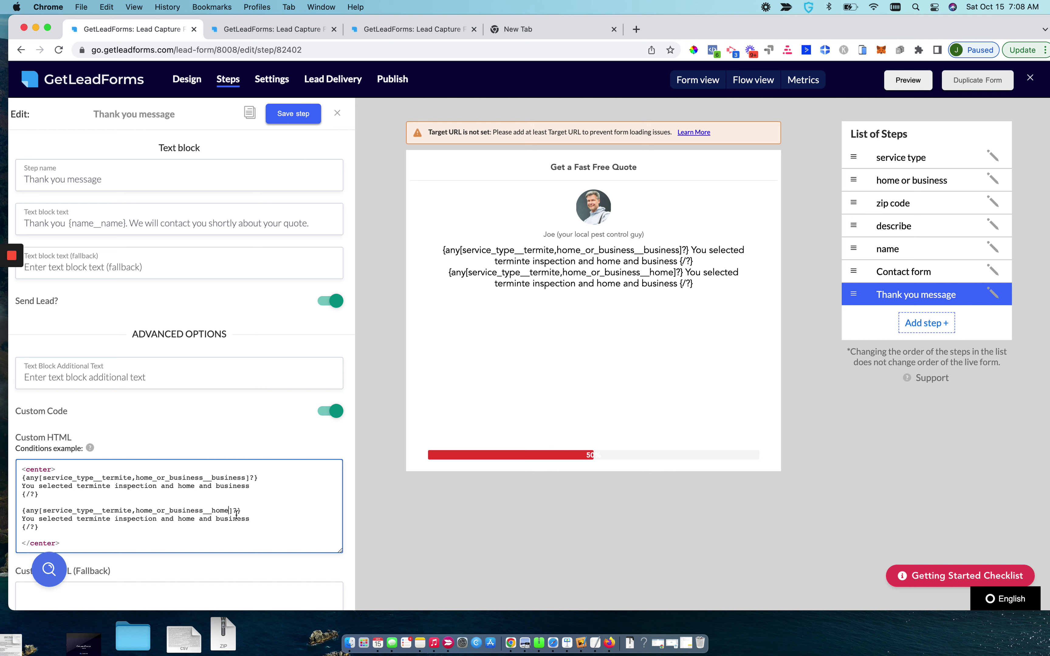
pyautogui.moveTo(252, 519); pyautogui.dragTo(211, 486)
pyautogui.press('BackSpace')
pyautogui.press('BackSpace')
pyautogui.press('BackSpace')
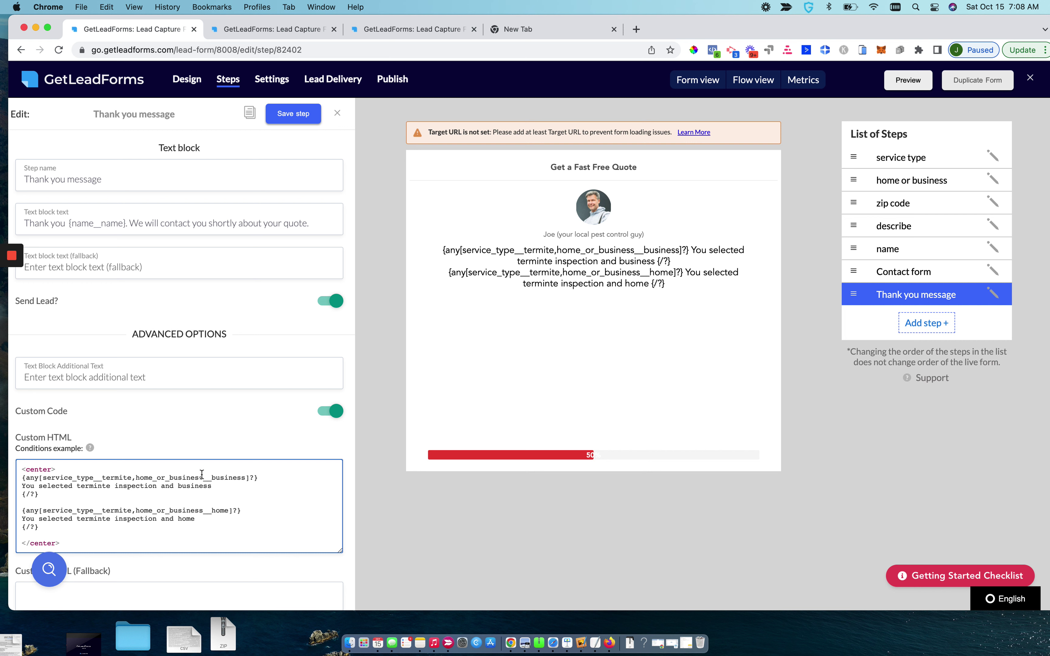
pyautogui.moveTo(213, 478); pyautogui.dragTo(238, 477)
pyautogui.moveTo(56, 486); pyautogui.dragTo(130, 485)
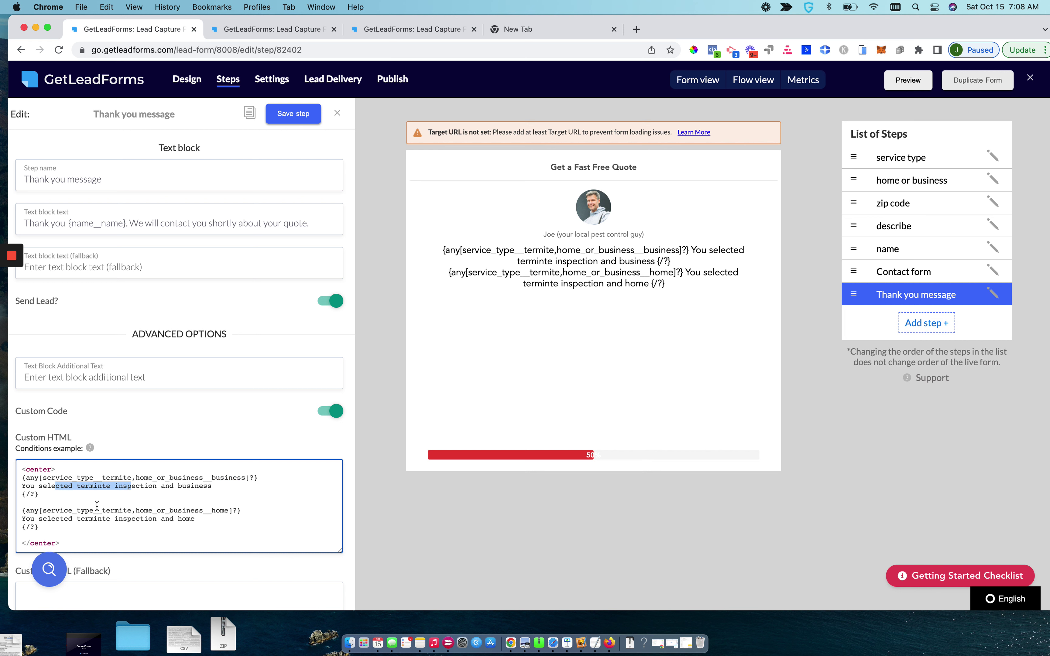
pyautogui.moveTo(72, 511); pyautogui.dragTo(129, 512)
pyautogui.moveTo(211, 511); pyautogui.dragTo(229, 510)
pyautogui.moveTo(52, 524); pyautogui.dragTo(128, 522)
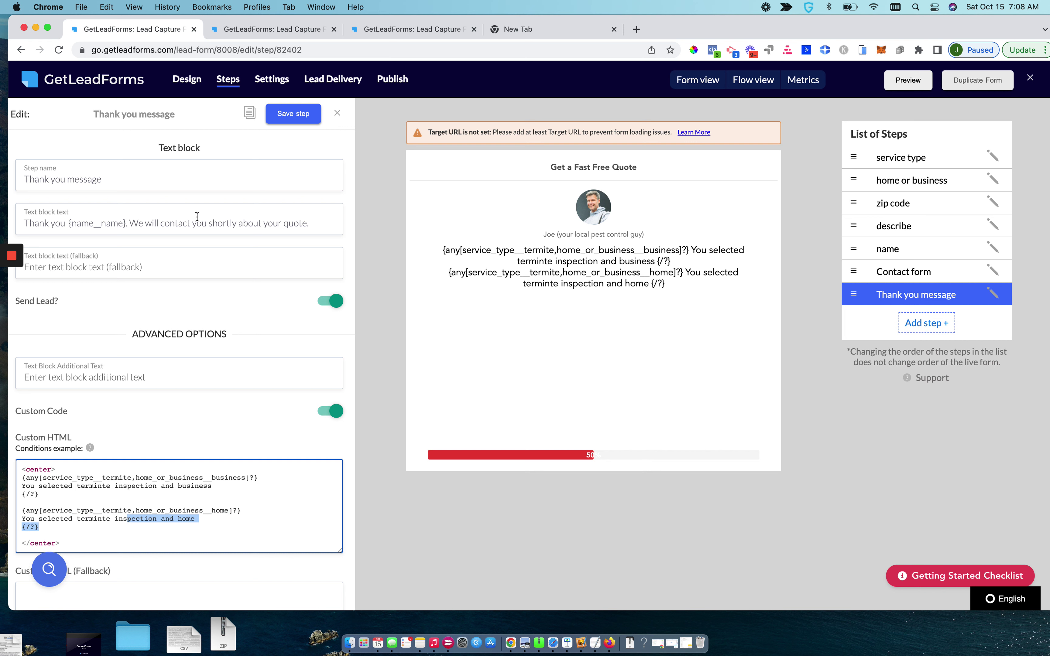
# Save the two-condition Thank you step, then reload the preview and open the demo popup
pyautogui.click(299, 113)
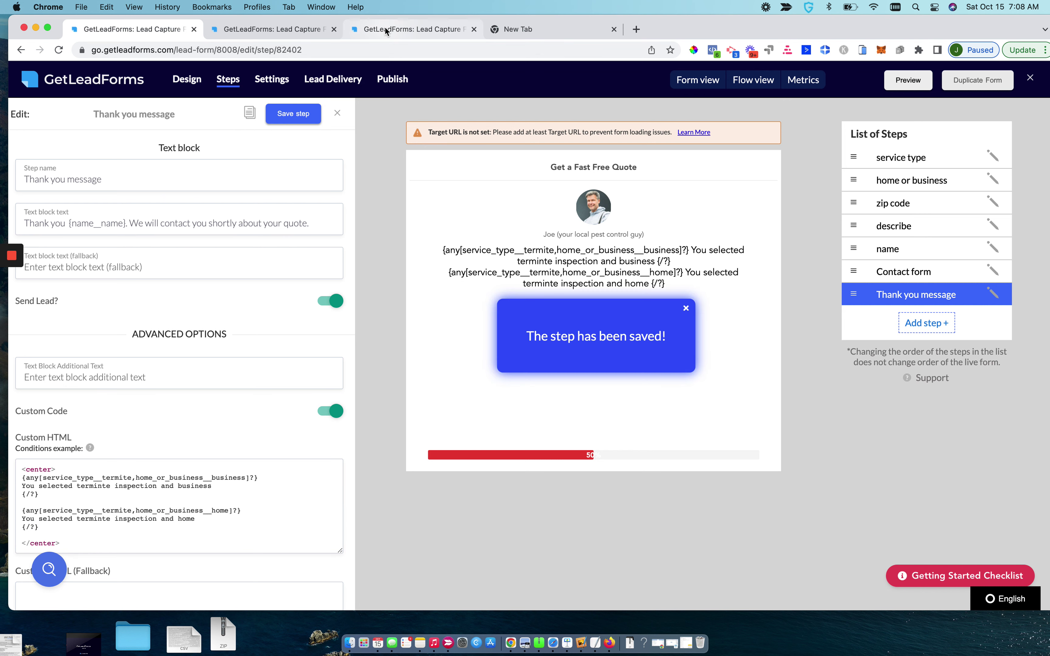
pyautogui.click(404, 37)
pyautogui.click(299, 49)
pyautogui.press('Return')
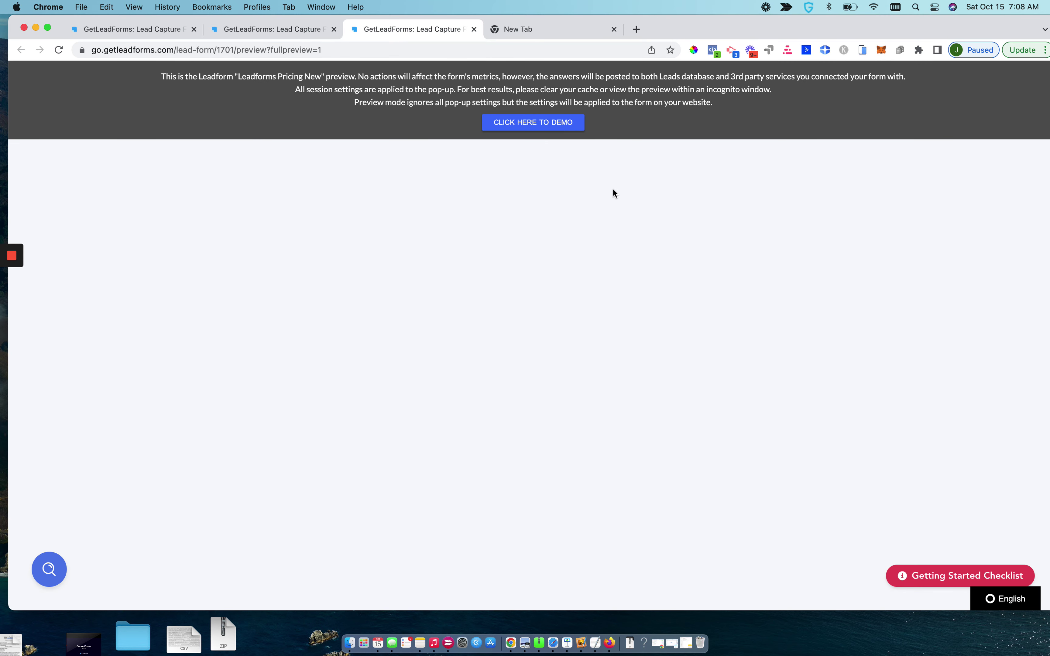
pyautogui.click(569, 124)
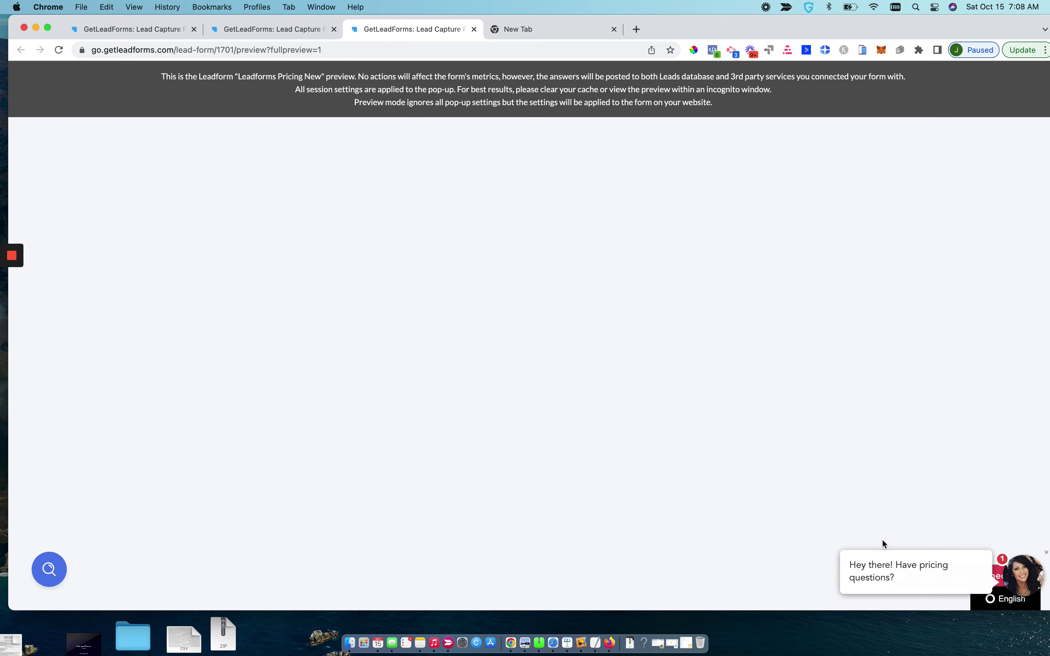
pyautogui.click(881, 576)
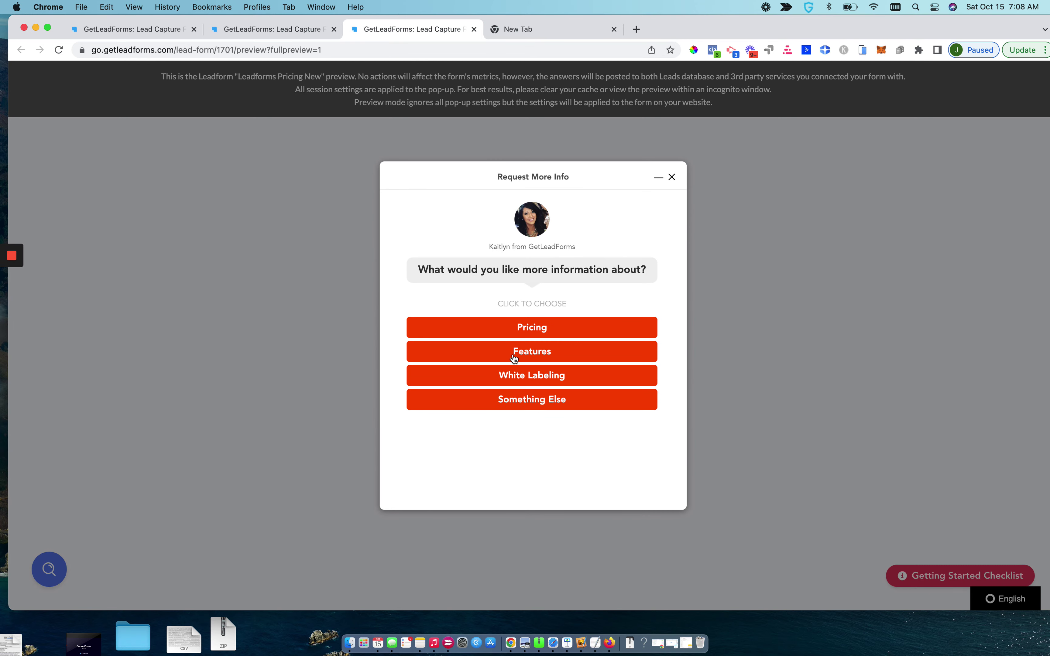
pyautogui.click(290, 26)
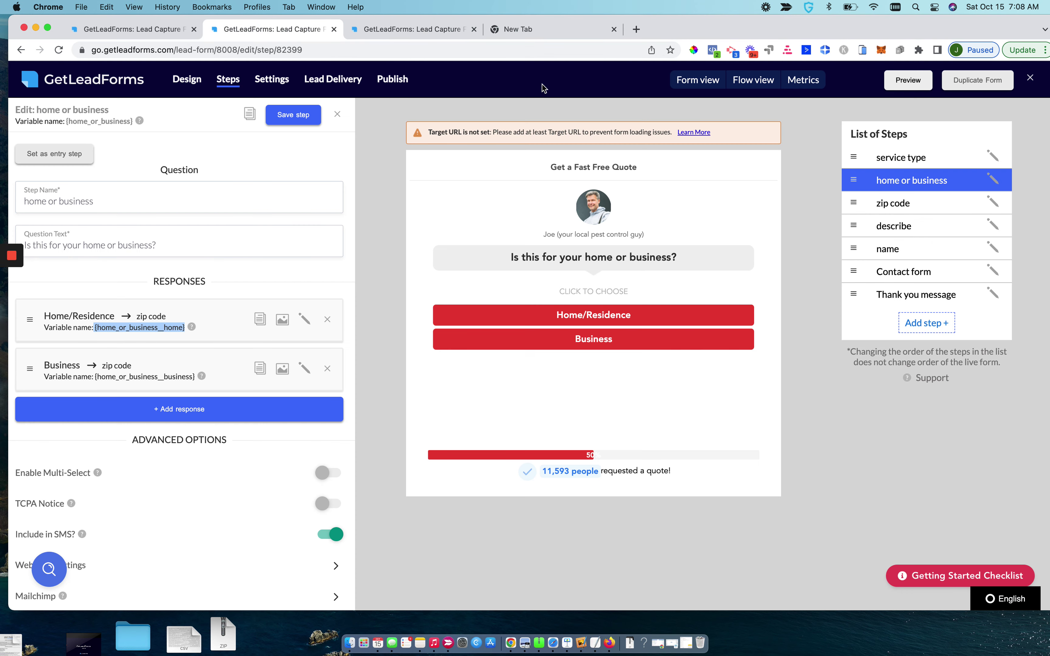
# Start a preview test choosing Termite Inspection, a first name, and Home/Residence
pyautogui.click(904, 87)
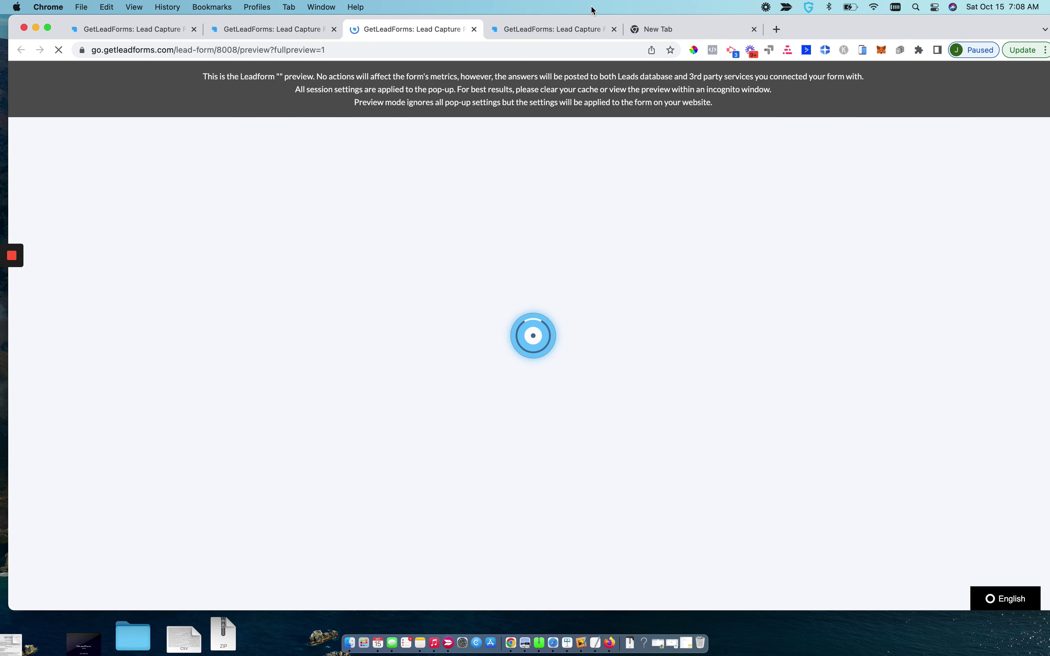
pyautogui.click(536, 123)
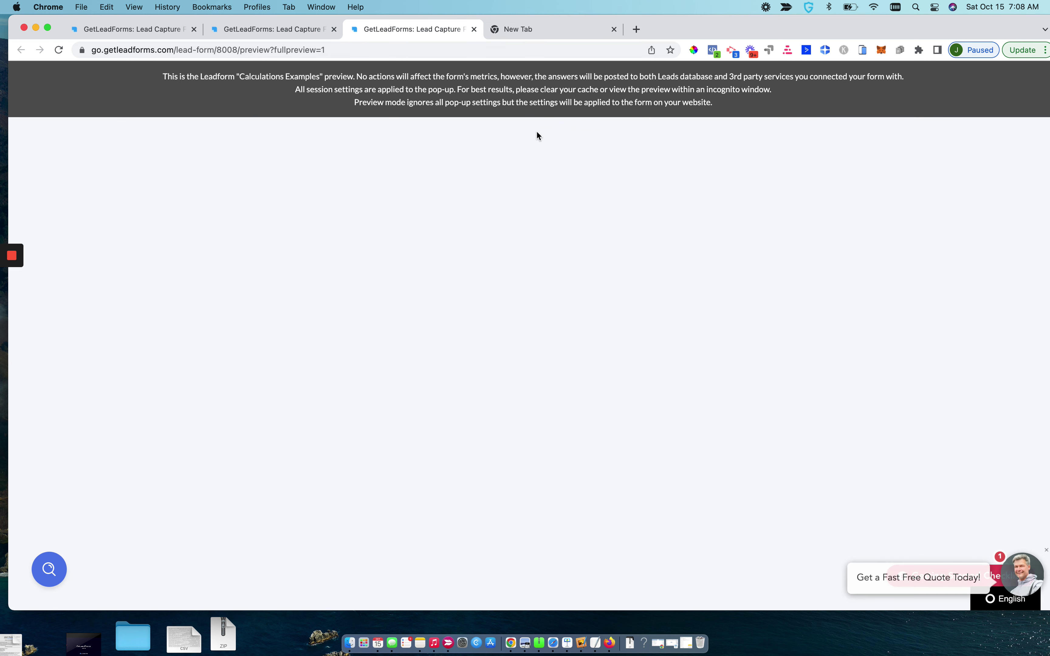
pyautogui.click(901, 585)
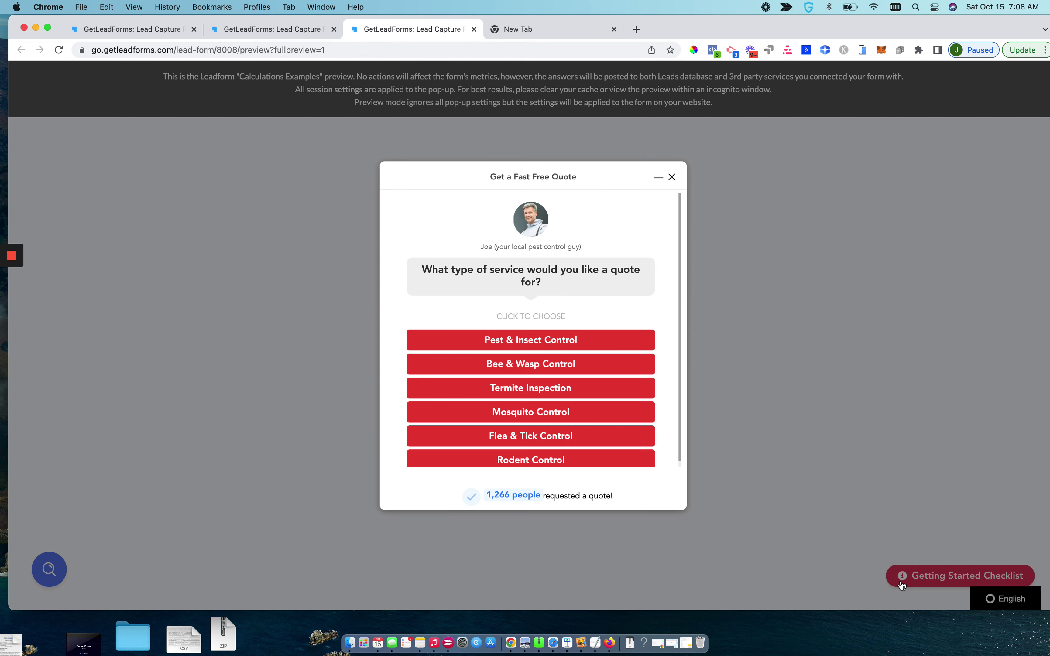
pyautogui.click(539, 388)
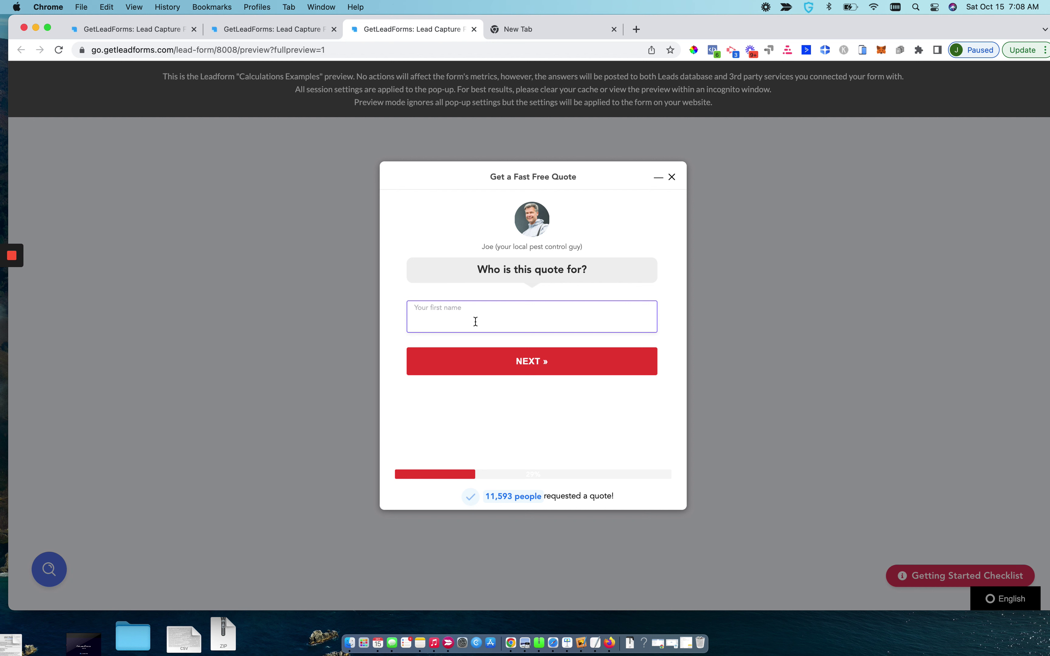
pyautogui.write('John')
pyautogui.press('Return')
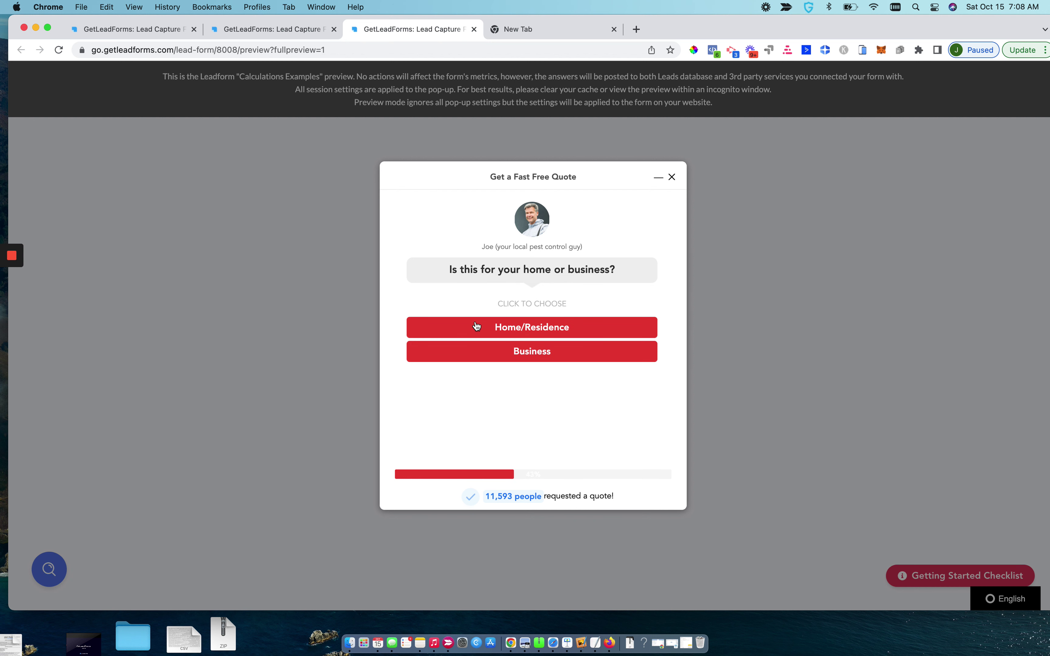
pyautogui.click(513, 327)
# Enter zip 19063, issue 'test', email and phone, submit, and return to the Thank you editor
pyautogui.write('19')
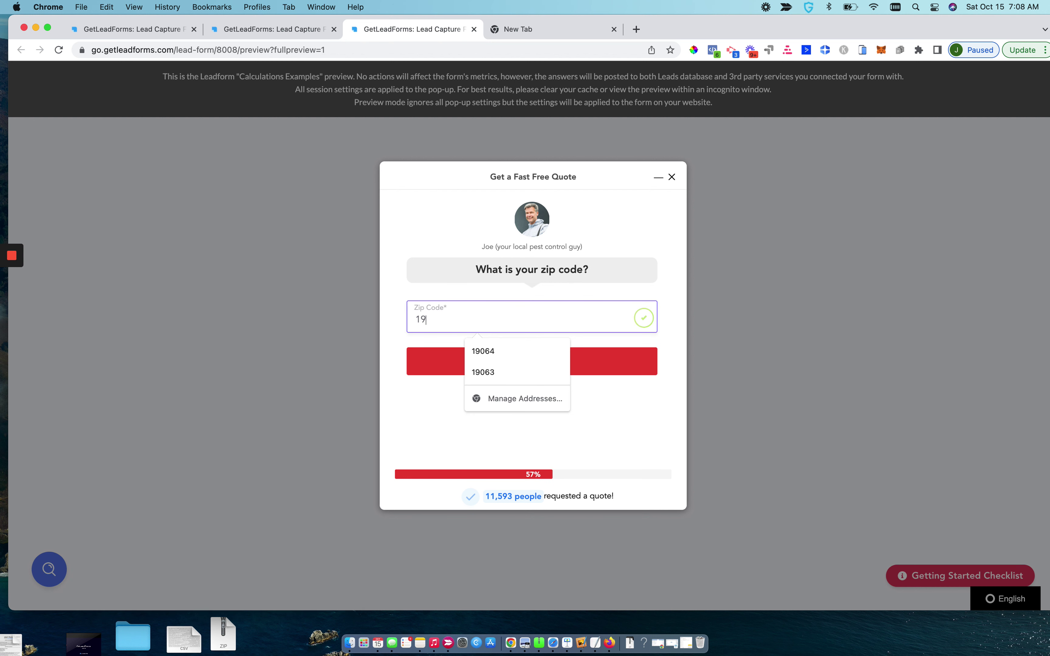
pyautogui.write('063')
pyautogui.press('Return')
pyautogui.write('test')
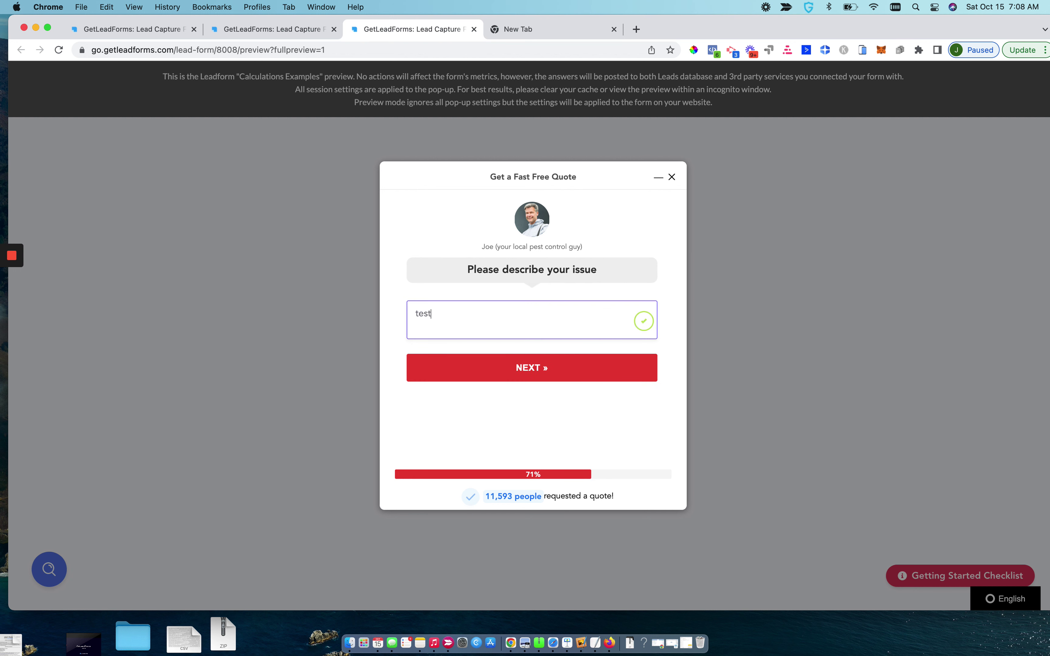
pyautogui.press('Return')
pyautogui.write('test@gmail.com')
pyautogui.press('Tab')
pyautogui.write('484522033')
pyautogui.press('Return')
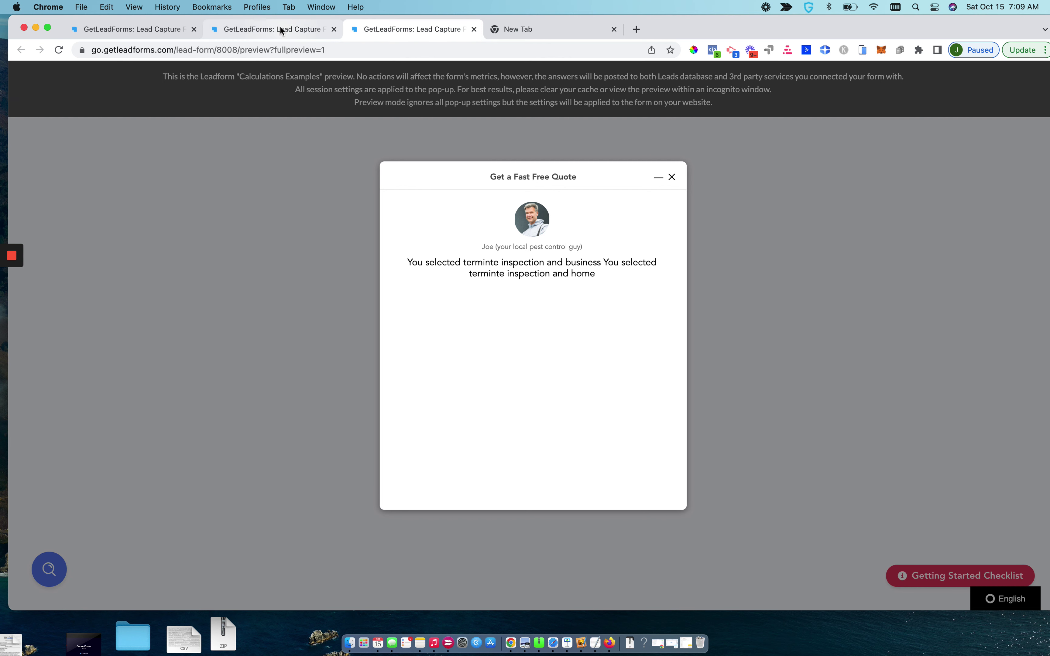
pyautogui.click(280, 28)
pyautogui.click(158, 29)
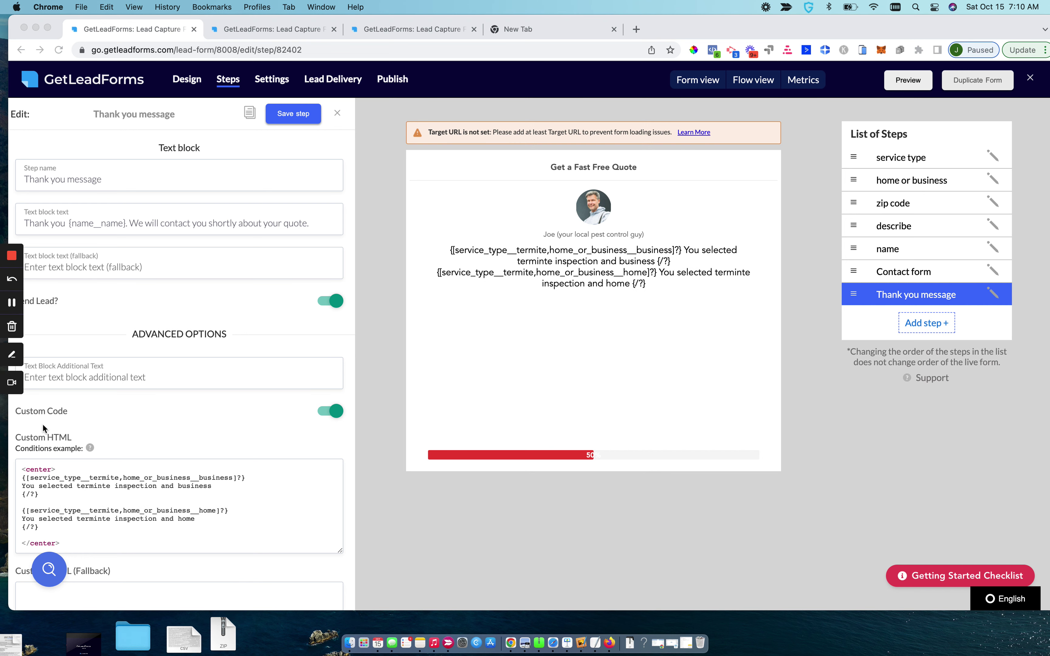
# Try an 'any' prefix on the first condition, remove it, and check the Conditions example
pyautogui.click(28, 479)
pyautogui.click(27, 480)
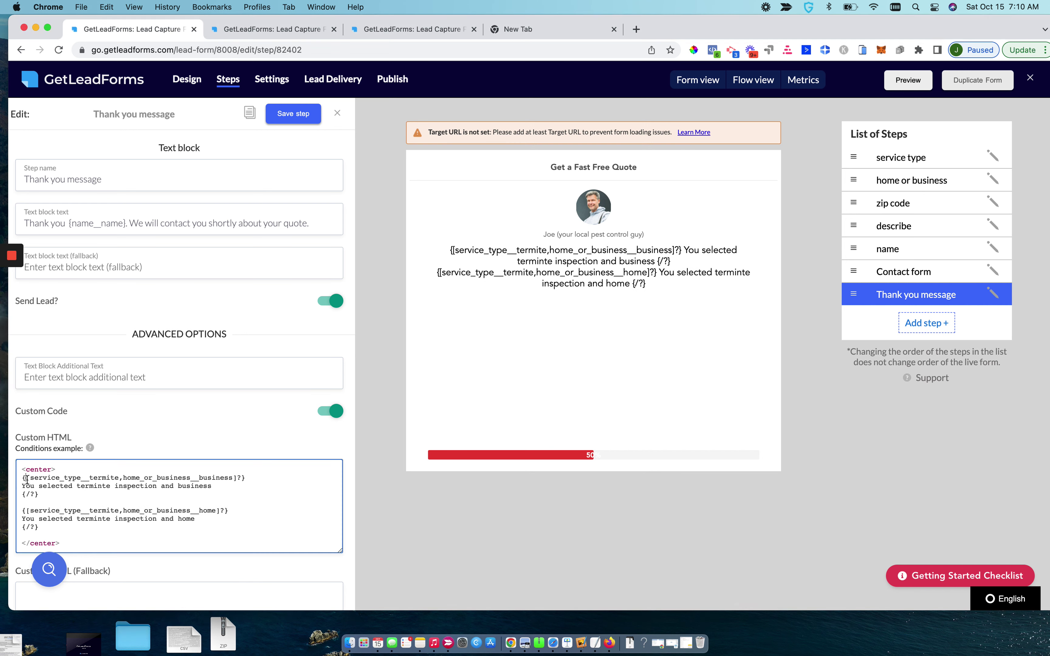
pyautogui.write('any')
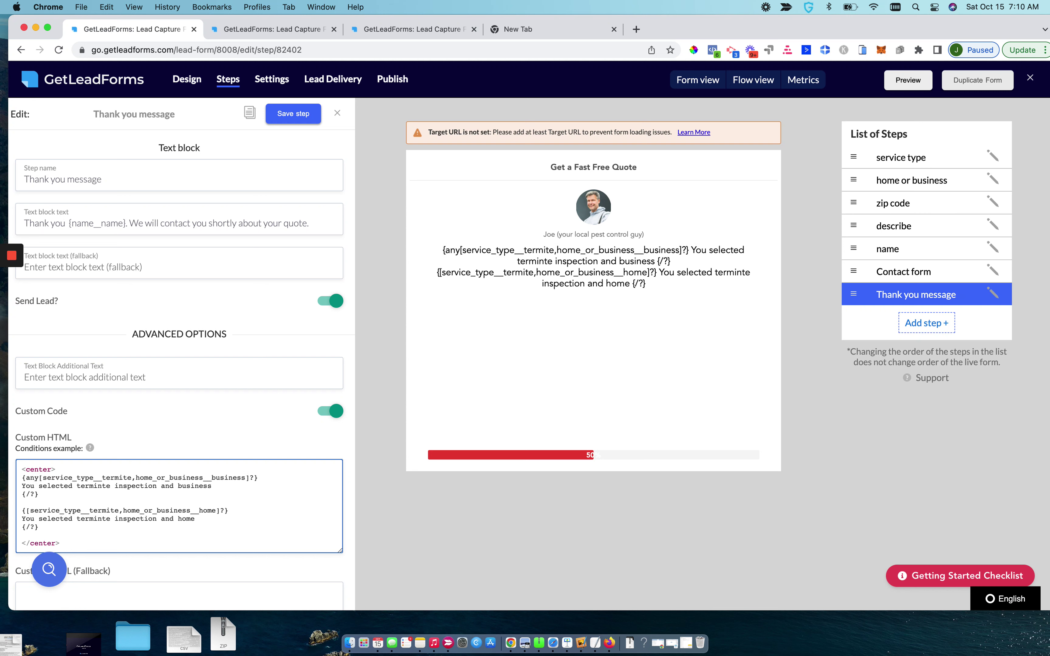
pyautogui.press('BackSpace')
pyautogui.press('BackSpace')
pyautogui.press('BackSpace')
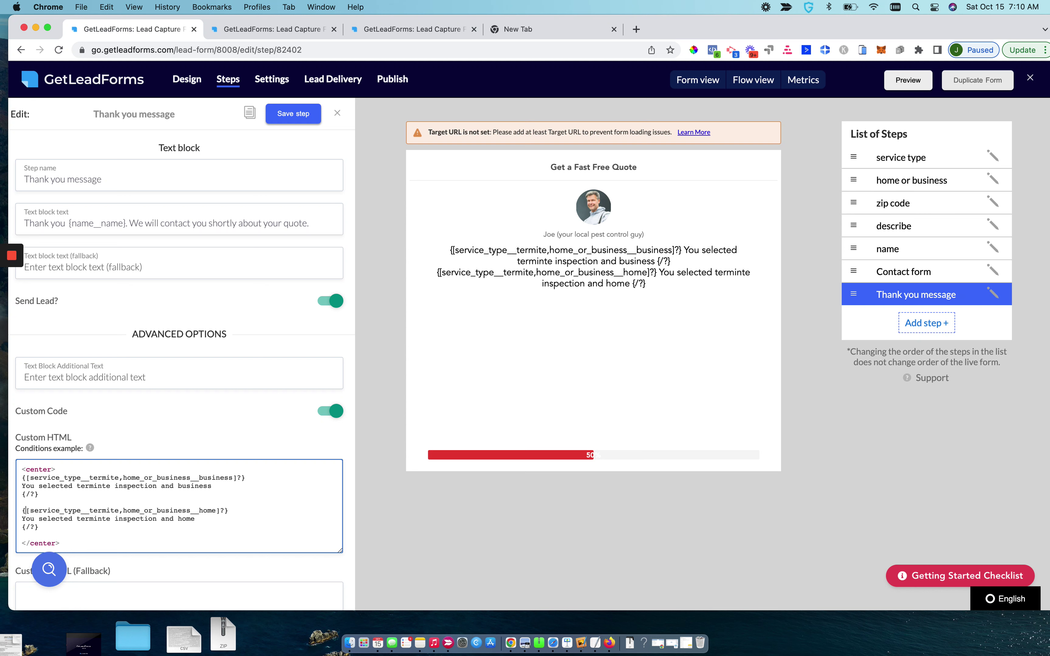
pyautogui.scroll(-5, 36, 459)
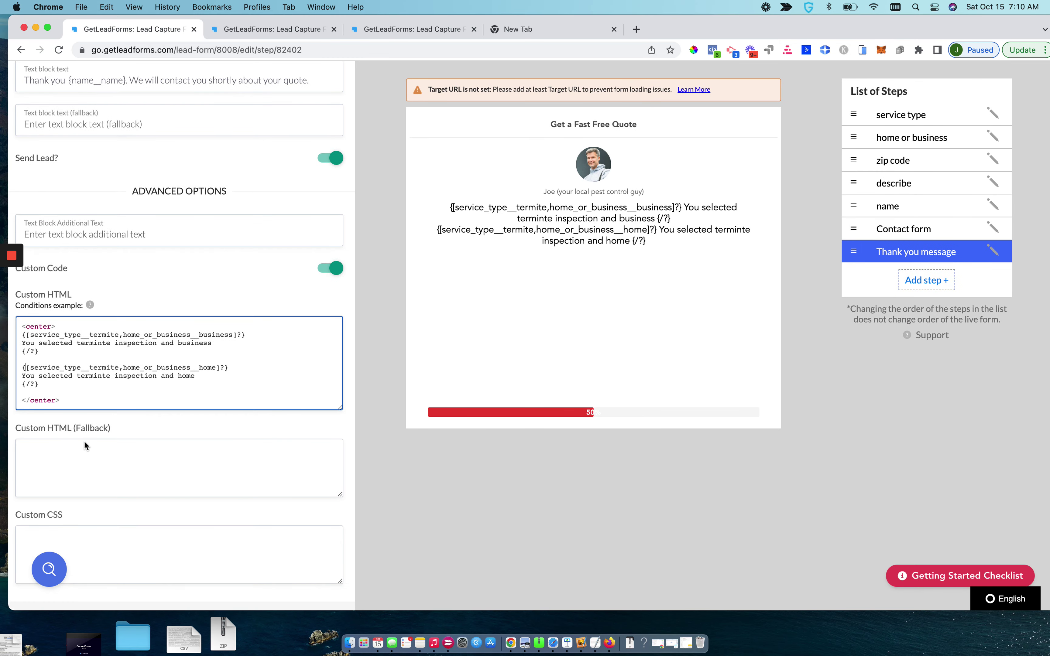
pyautogui.moveTo(91, 298)
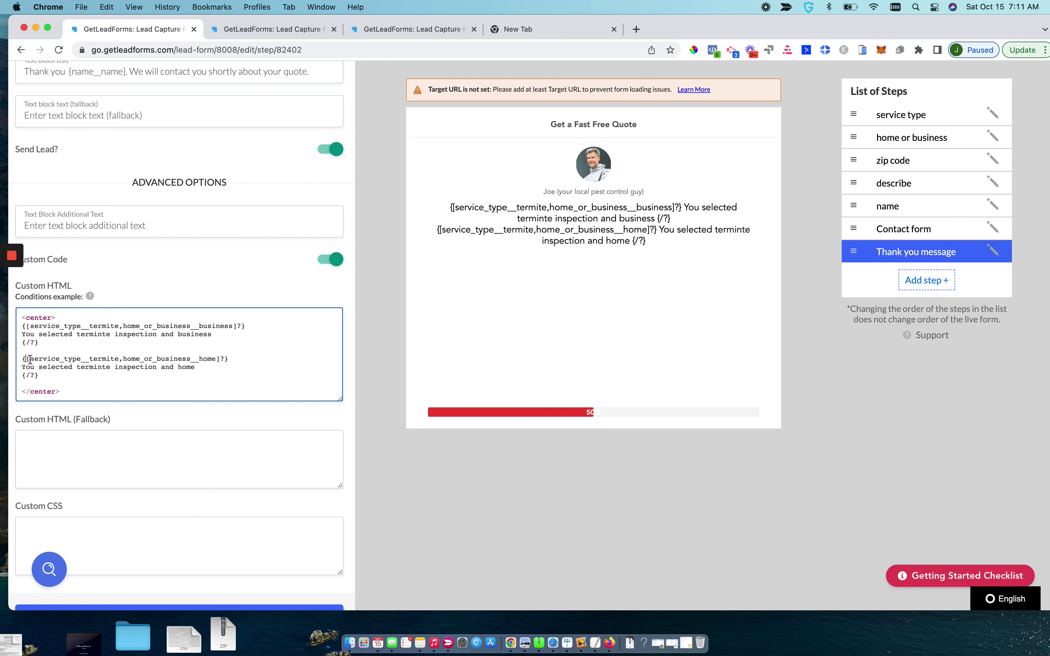
# Review the second condition's service_type and save the Thank you message step
pyautogui.moveTo(31, 360); pyautogui.dragTo(89, 357)
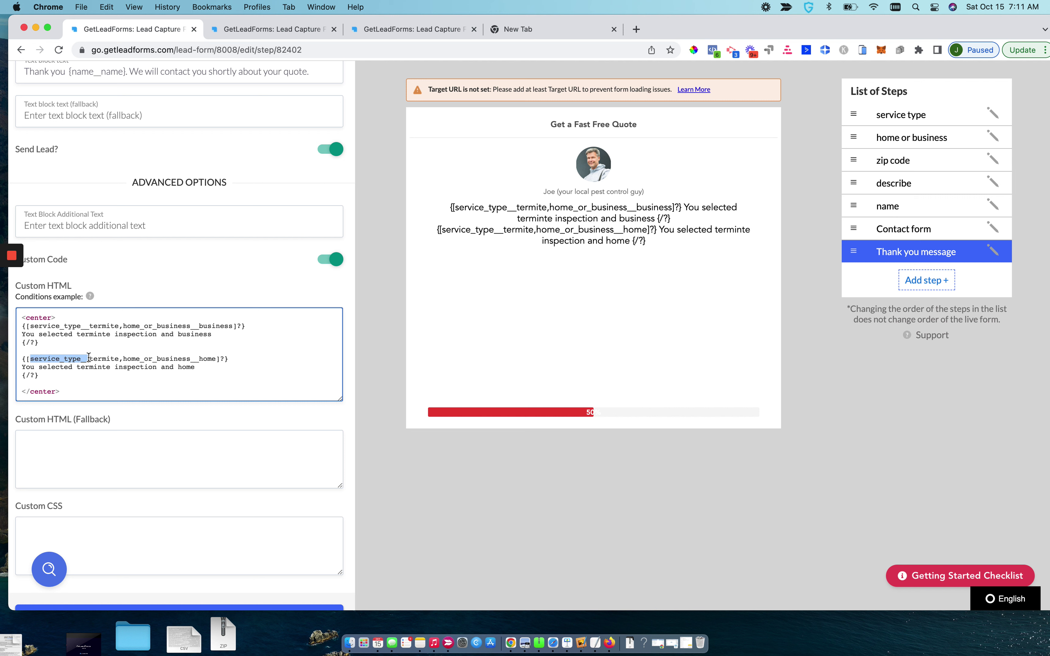
pyautogui.click(122, 359)
pyautogui.scroll(5, 133, 398)
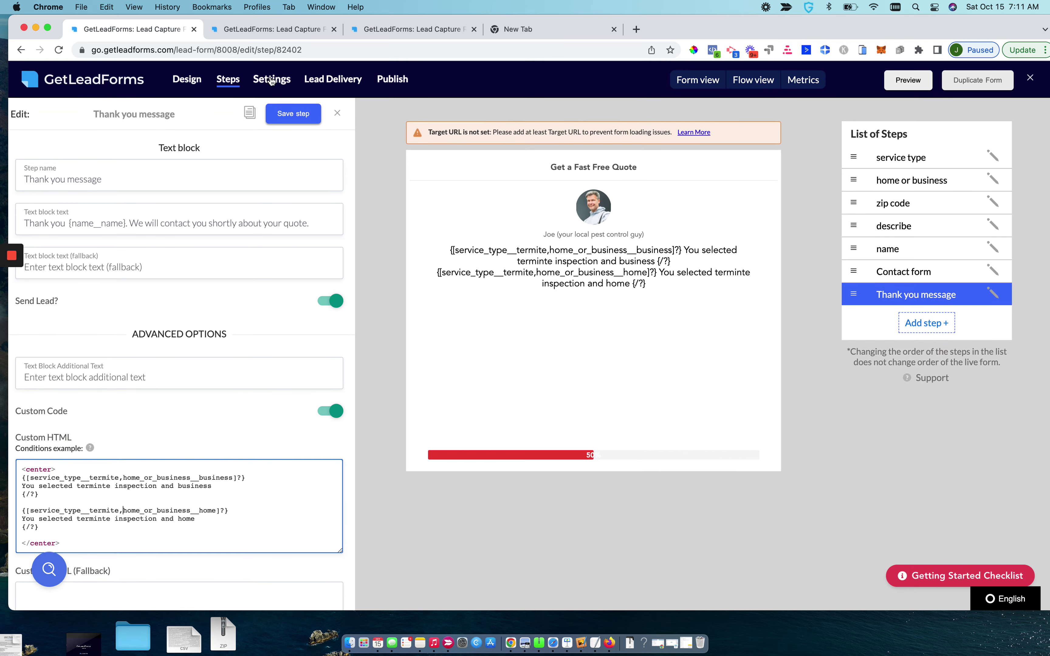
pyautogui.click(290, 115)
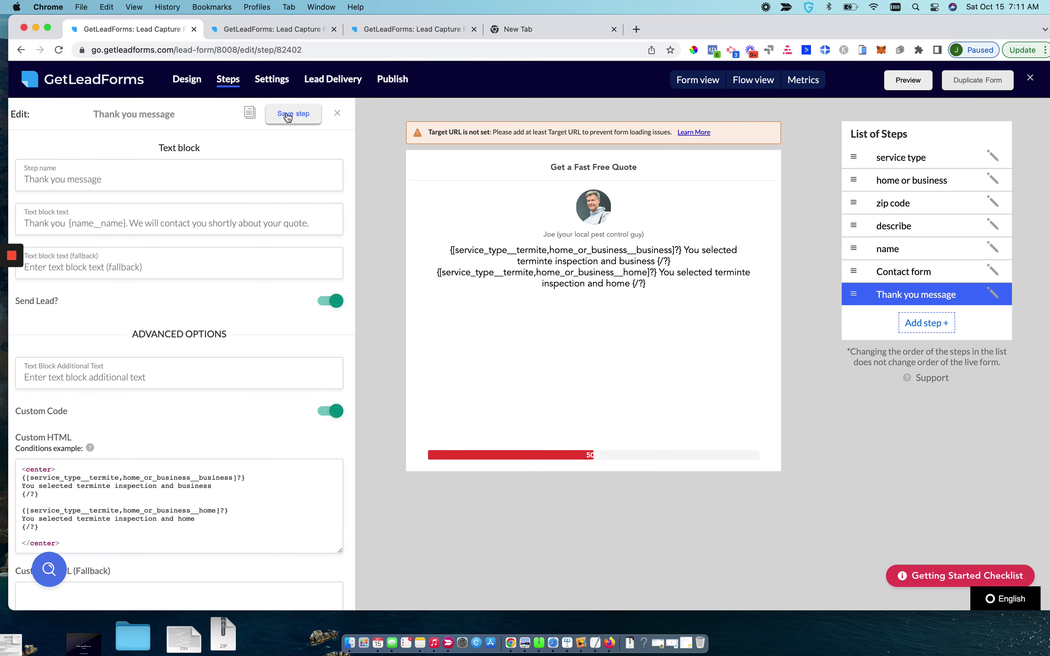
pyautogui.click(257, 28)
# Reload the preview and start a quote with a service, a first name, and Home/Residence
pyautogui.click(366, 27)
pyautogui.click(280, 47)
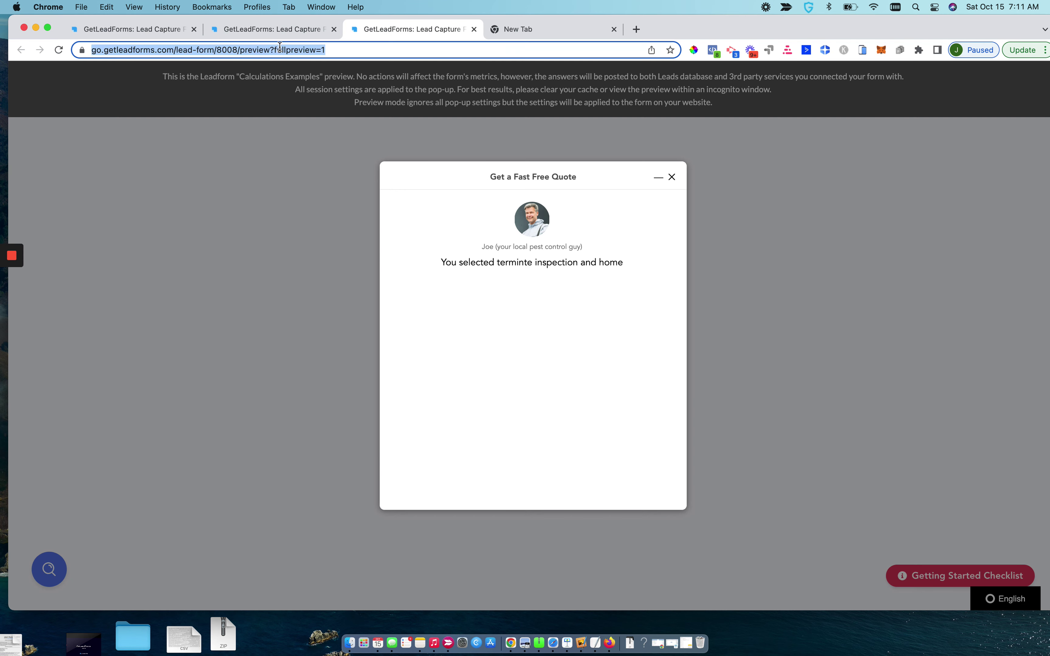
pyautogui.press('Return')
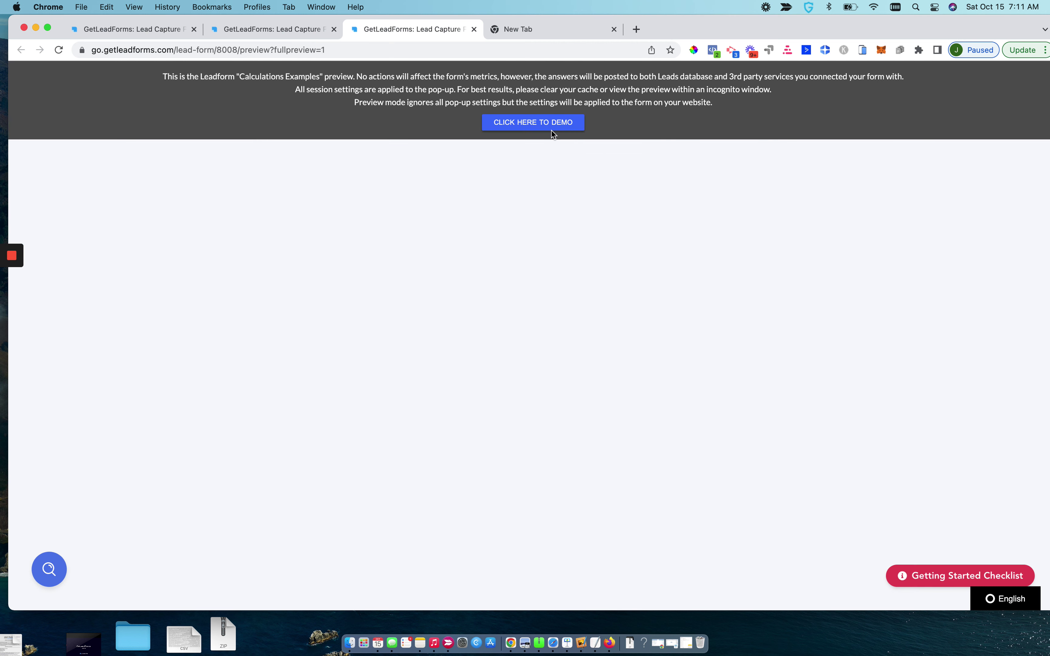
pyautogui.click(881, 574)
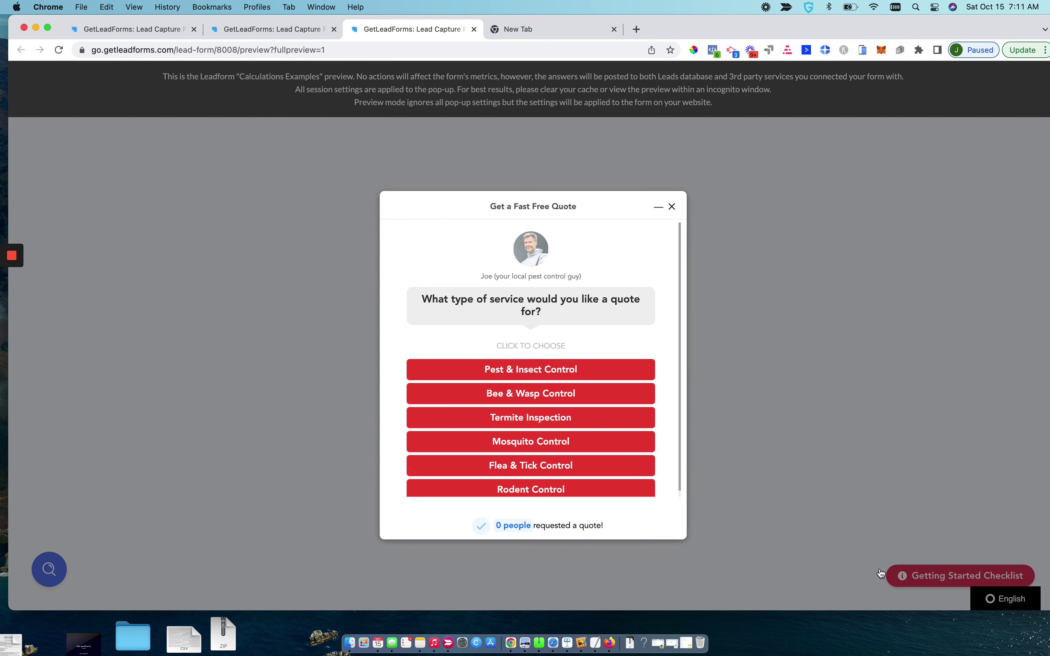
pyautogui.click(504, 391)
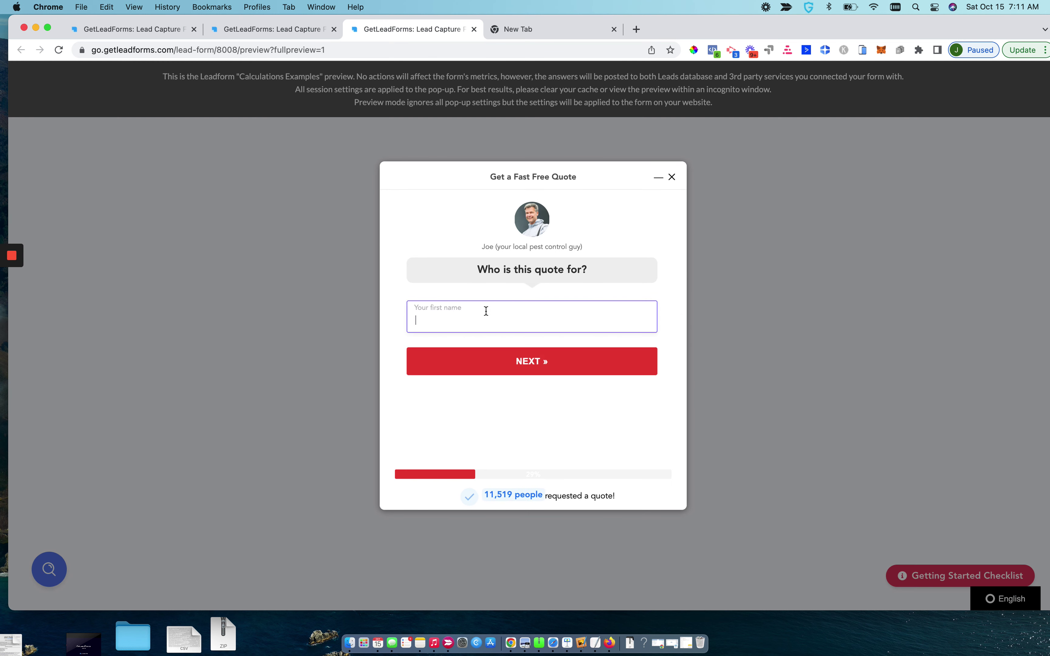
pyautogui.write('john')
pyautogui.press('Return')
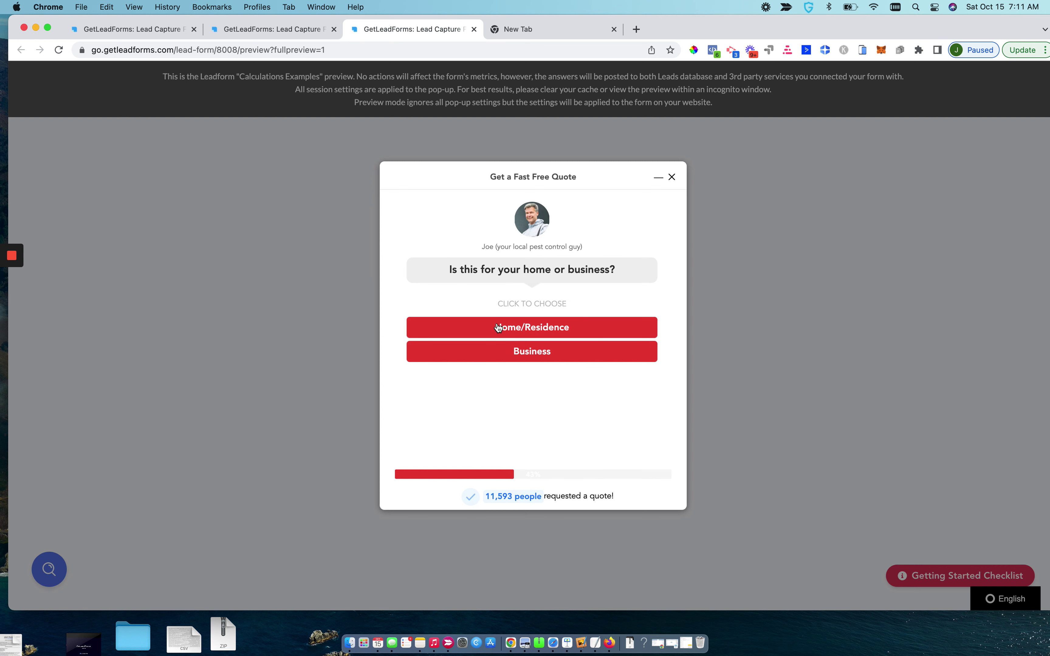
pyautogui.click(498, 328)
# Enter the zip code, skip the description, fill in email and phone, and submit
pyautogui.write('190-6')
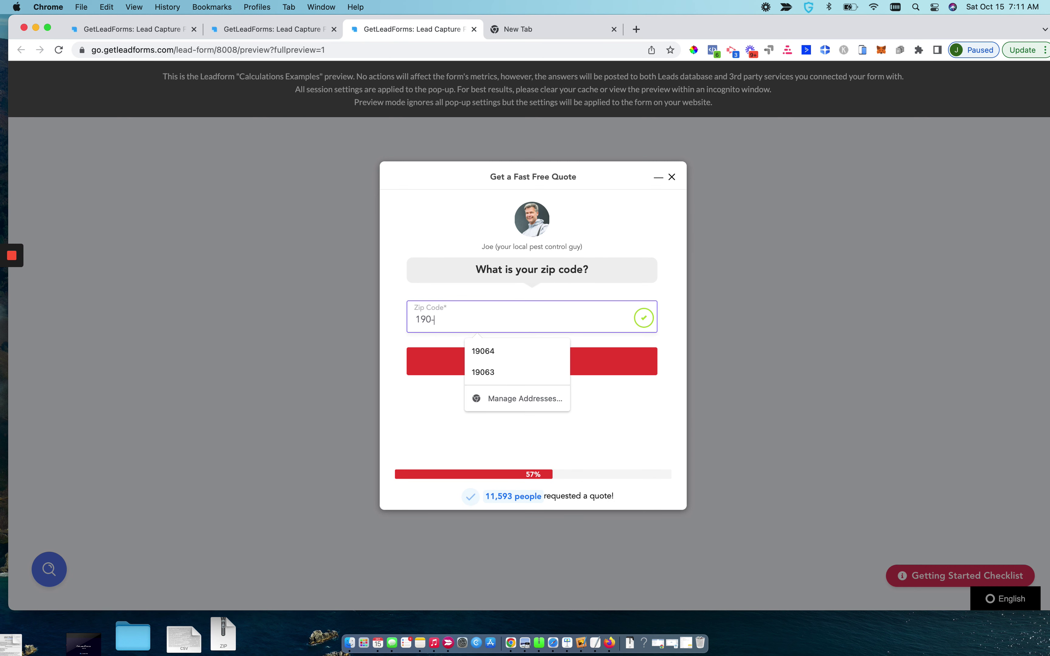
pyautogui.press('BackSpace')
pyautogui.press('BackSpace')
pyautogui.write('62')
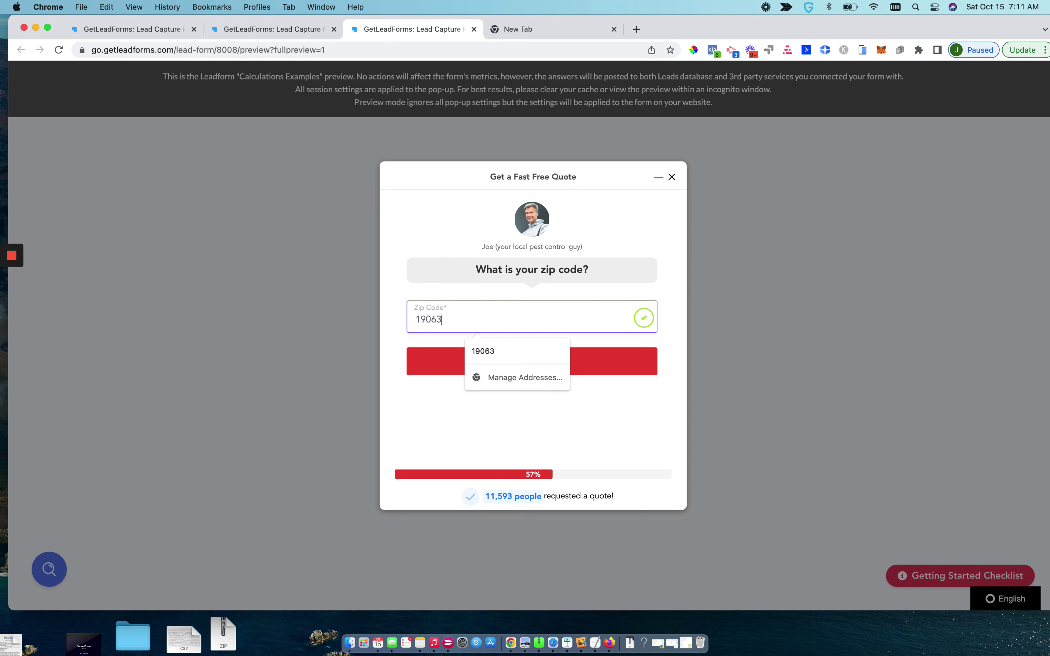
pyautogui.press('Return')
pyautogui.press('Return')
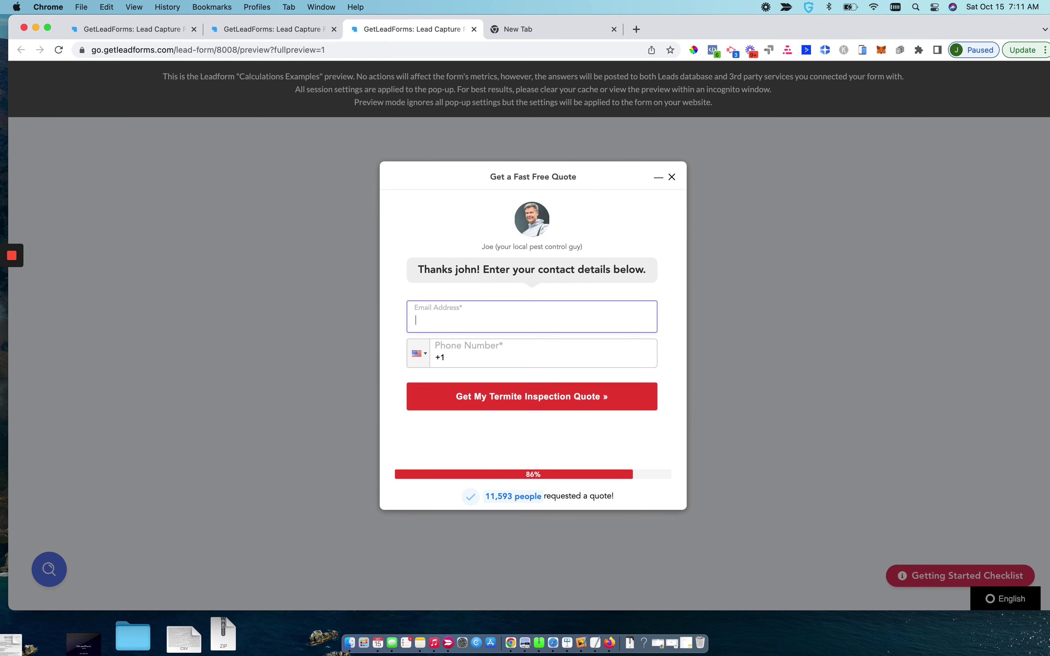
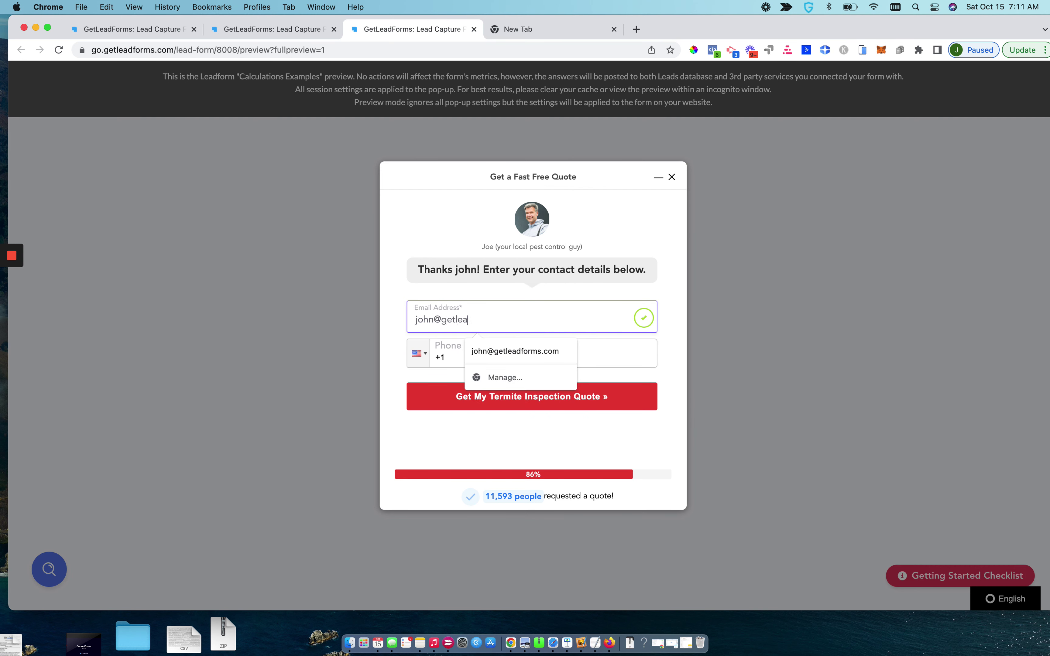
pyautogui.press('Tab')
pyautogui.write('4602222222')
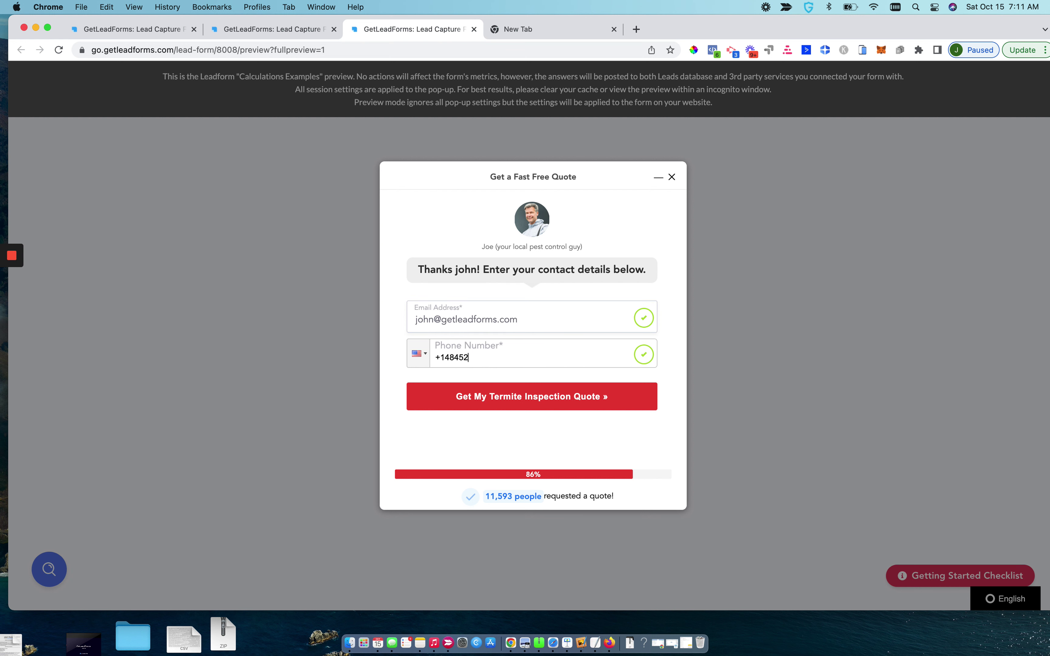
pyautogui.press('Return')
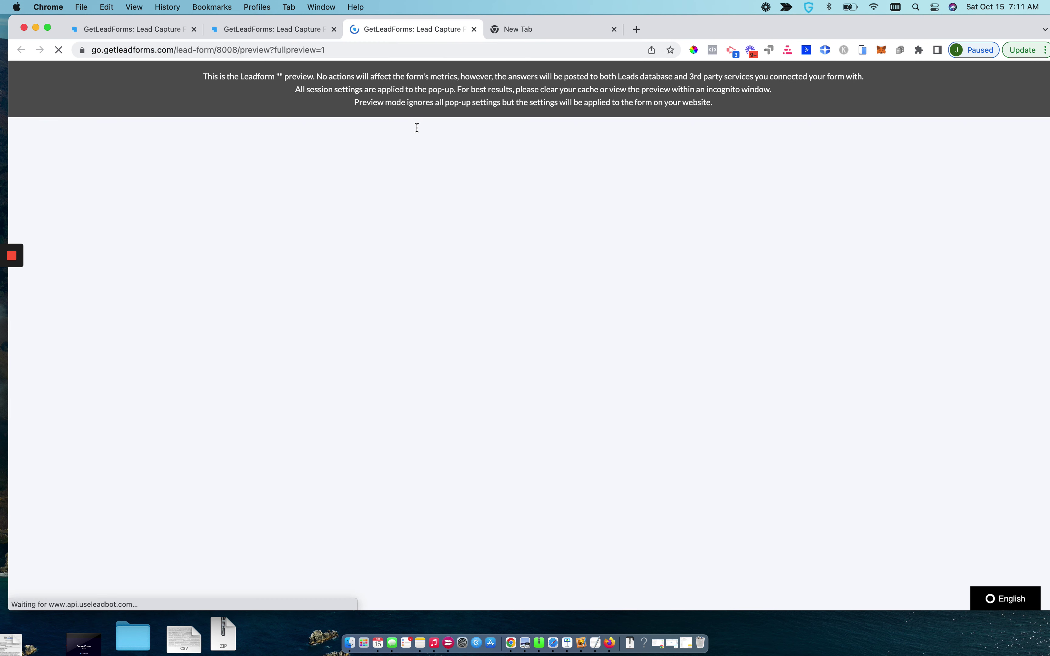
# Start the preview quote choosing Termite Inspection, a first name, and Business
pyautogui.click(549, 137)
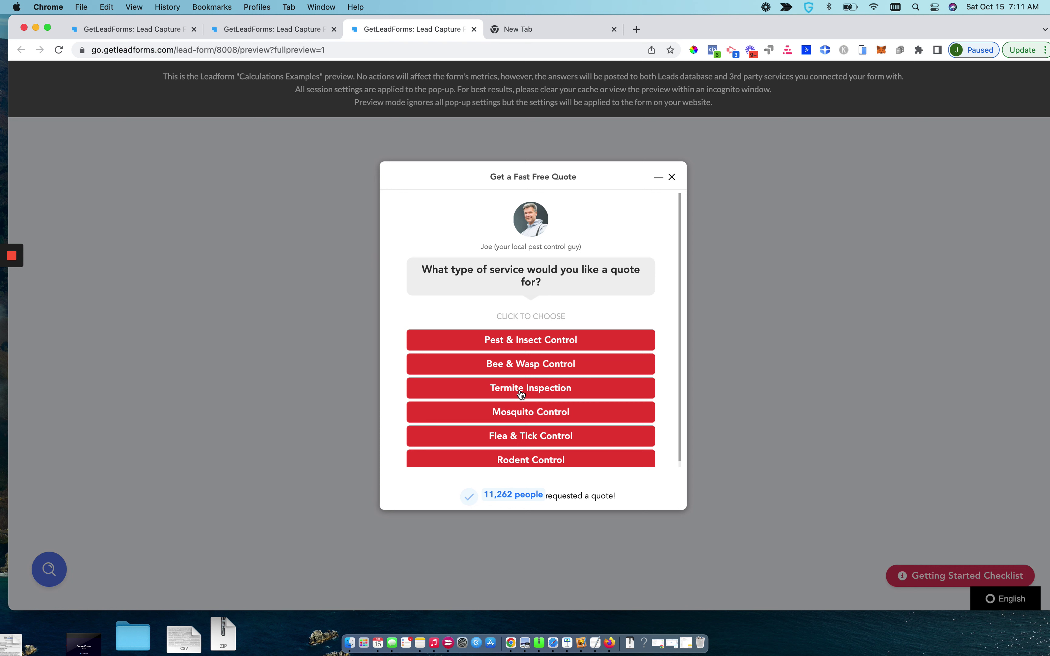
pyautogui.click(521, 394)
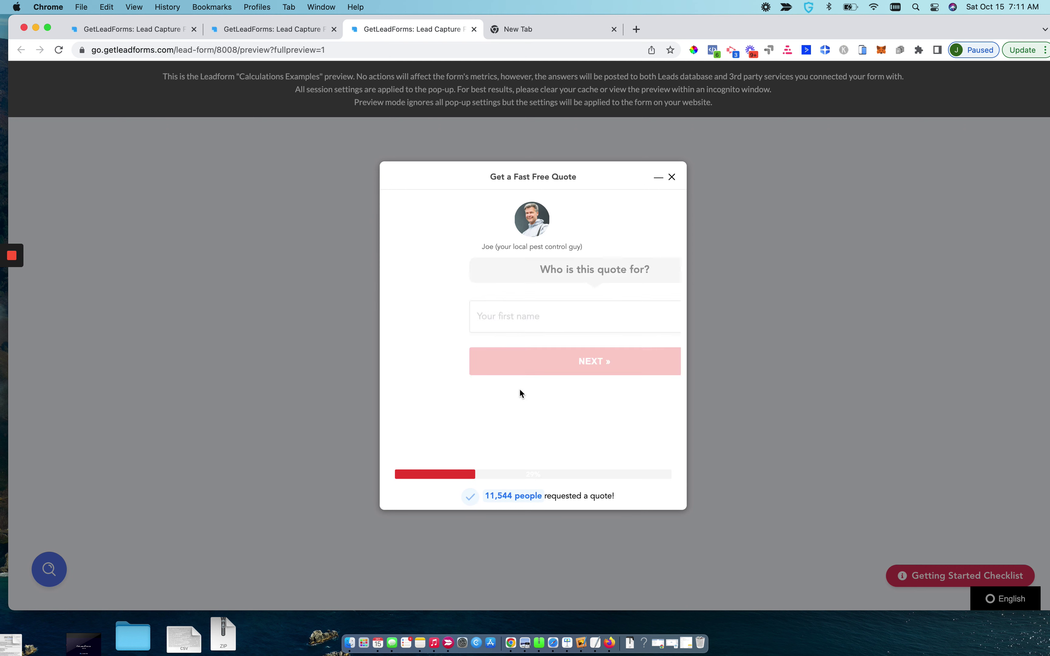
pyautogui.write('john')
pyautogui.press('Return')
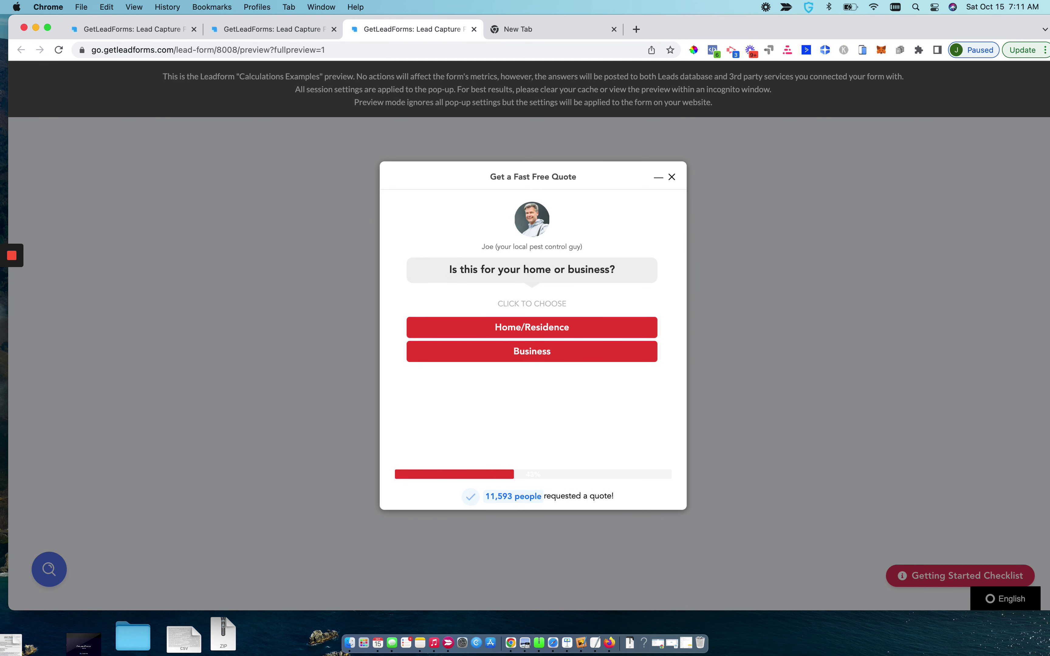
pyautogui.click(526, 353)
# Enter zip 19064, skip the issue description, and fill in email and phone
pyautogui.click(493, 315)
pyautogui.write('19064')
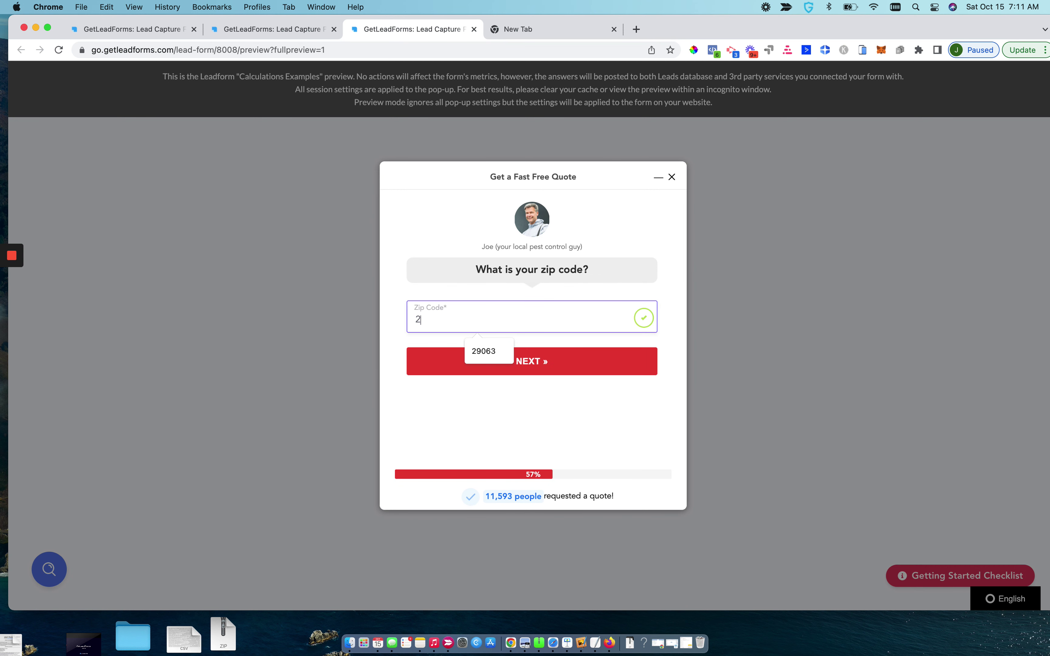
pyautogui.press('Return')
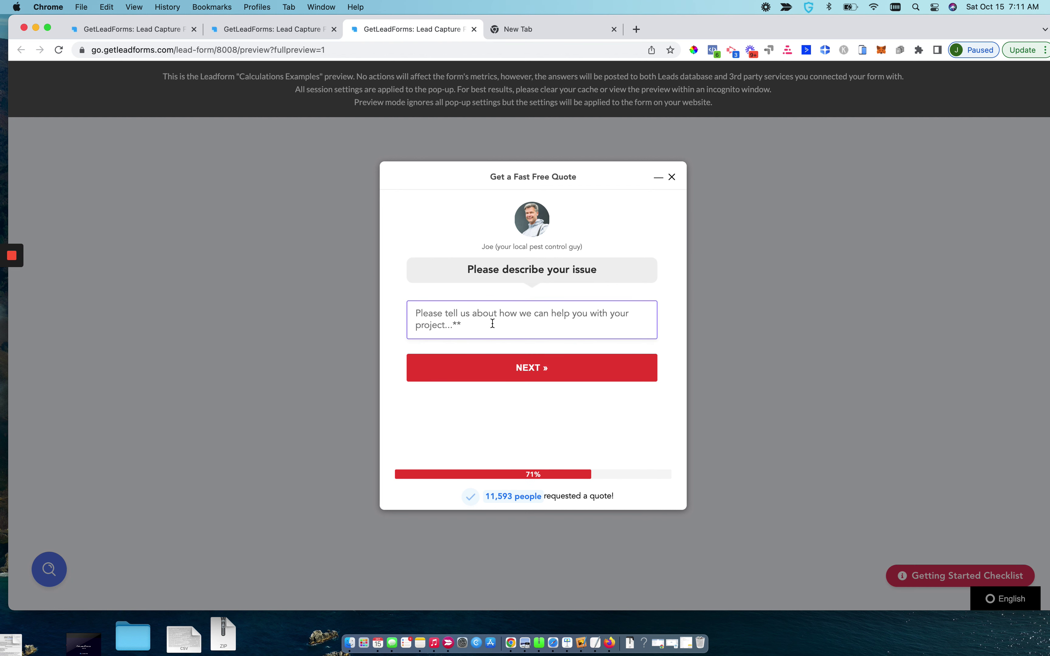
pyautogui.press('Return')
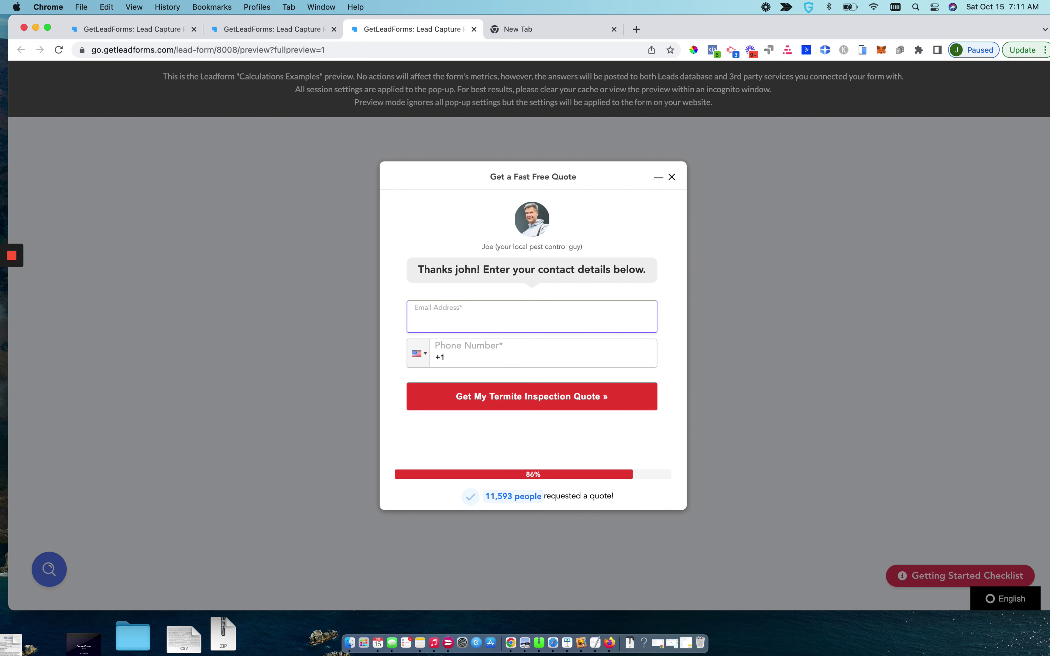
pyautogui.press('Tab')
pyautogui.write('4945550403')
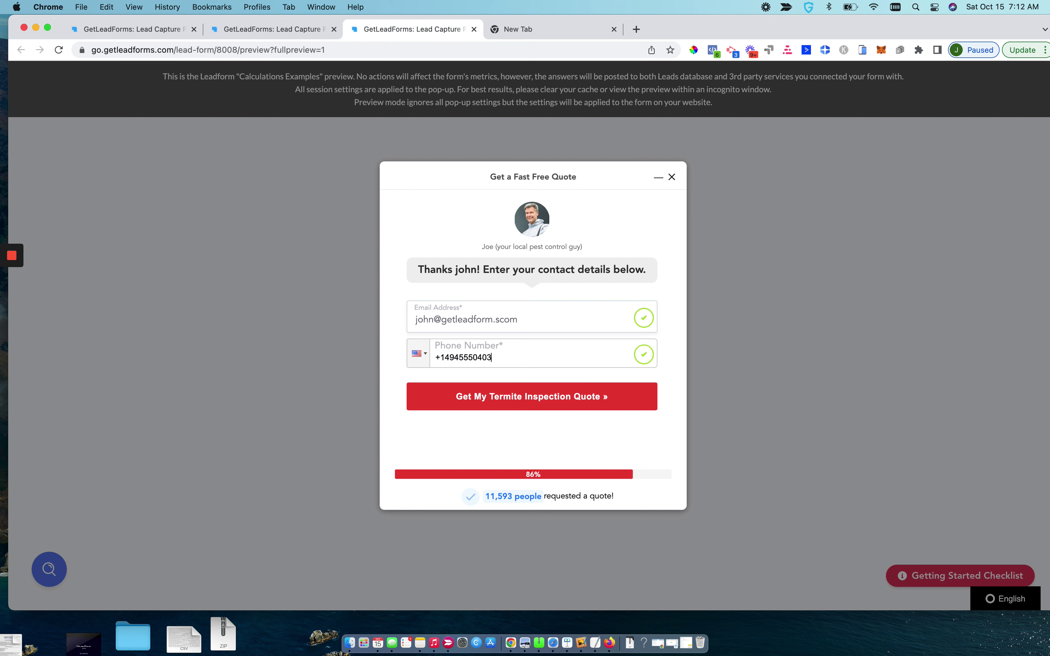
pyautogui.press('Return')
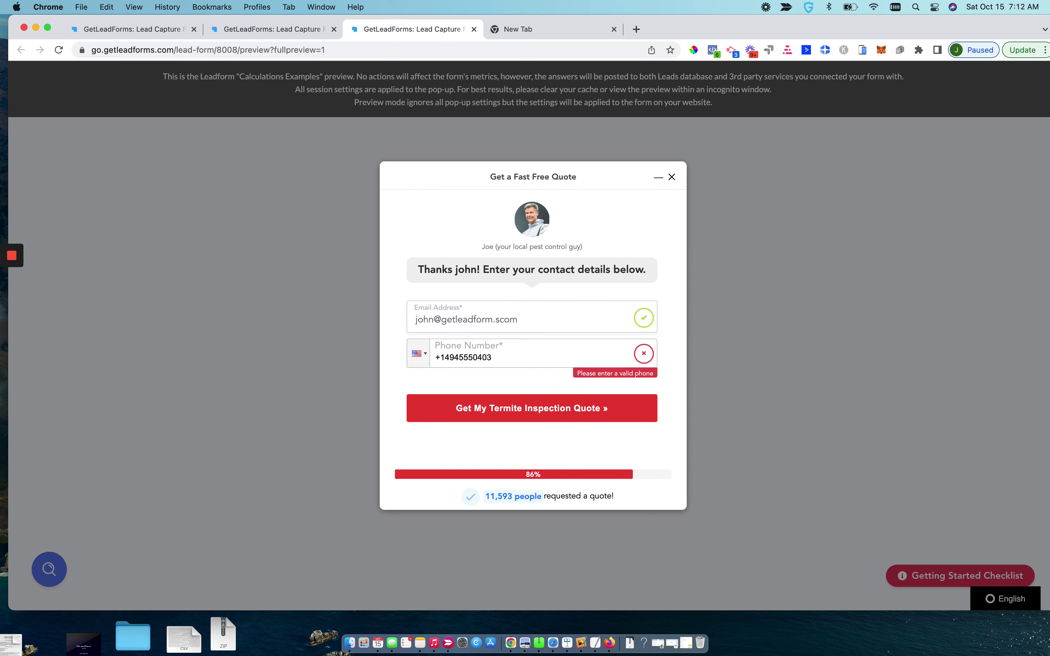
# Replace the invalid phone number with a valid one and submit the quote
pyautogui.moveTo(497, 357); pyautogui.dragTo(446, 357)
pyautogui.press('BackSpace')
pyautogui.write('845555555')
pyautogui.press('Return')
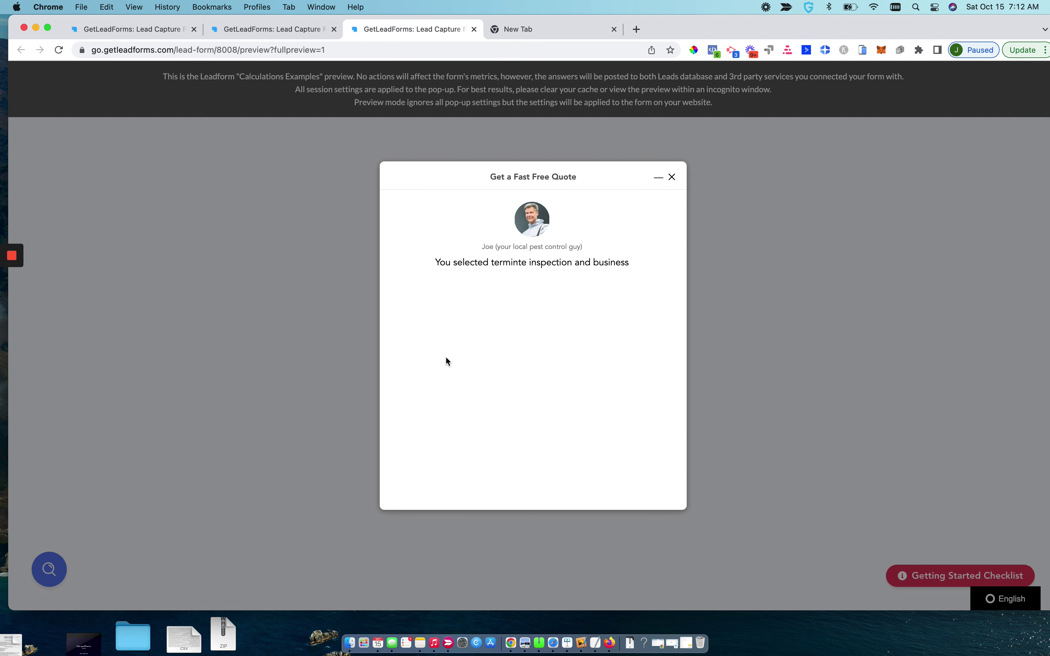
pyautogui.click(237, 27)
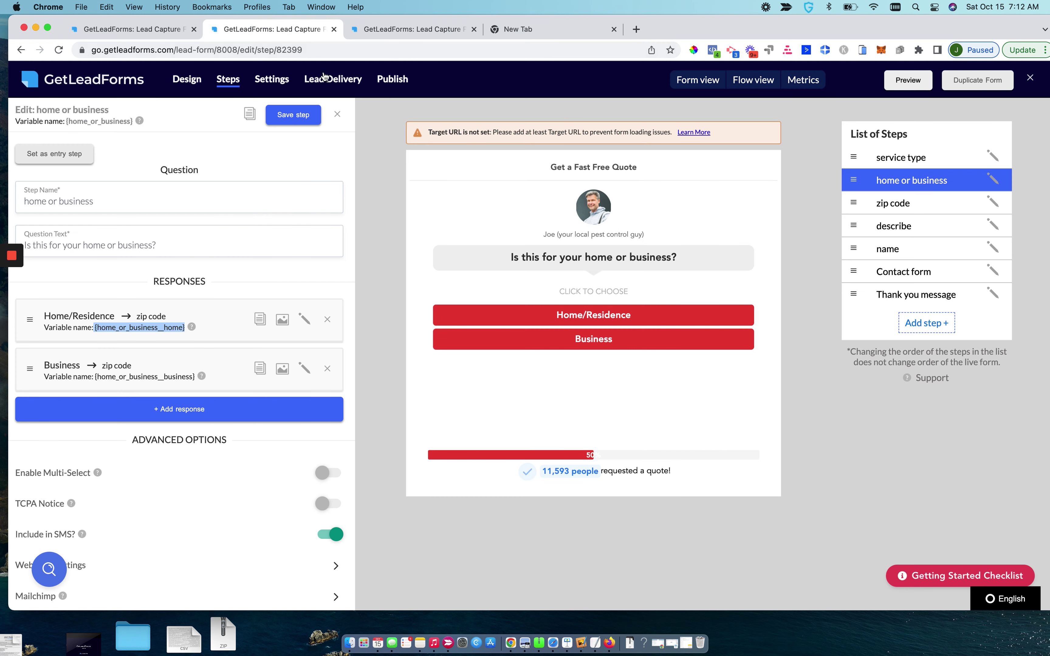
# Check the service type step, then return to the Thank you message editor
pyautogui.click(898, 161)
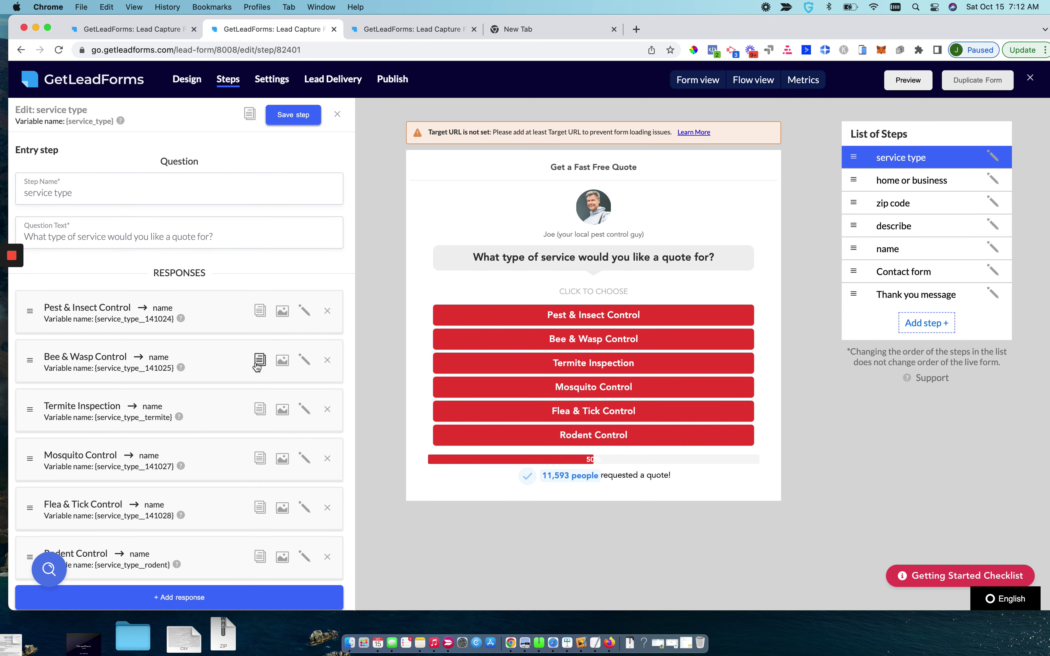
pyautogui.scroll(-1, 150, 448)
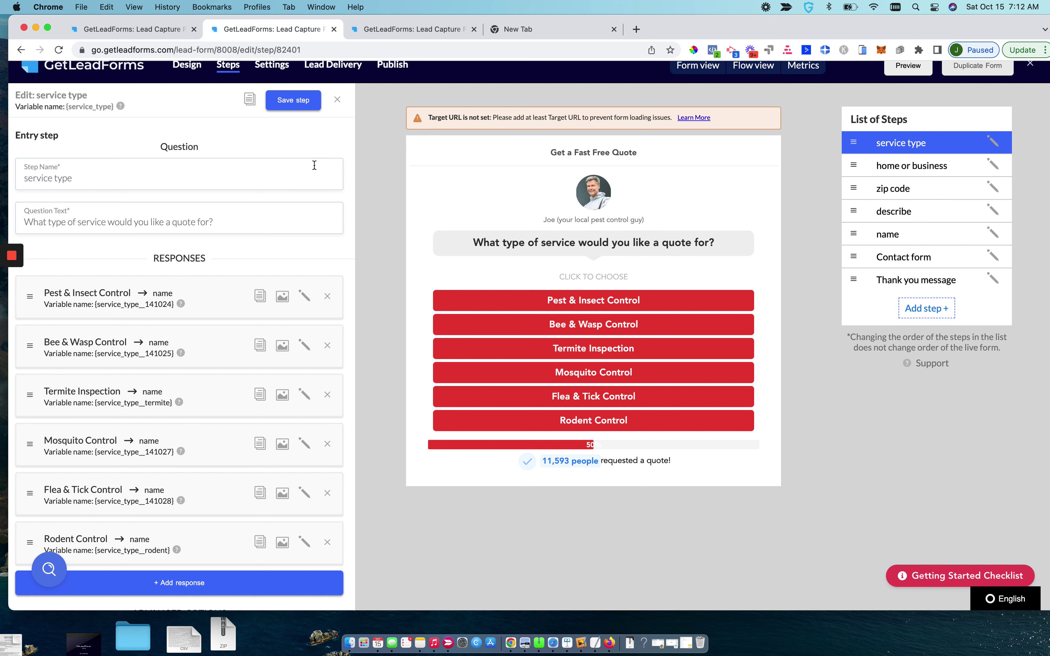
pyautogui.click(130, 31)
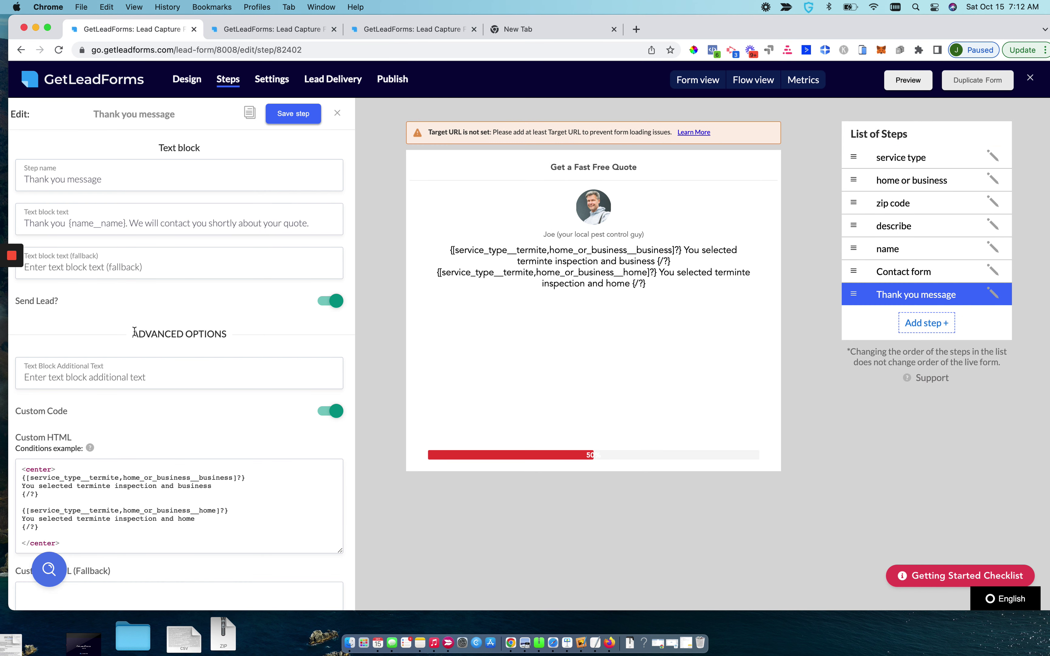
# Copy the termite-and-home block and paste a third copy below the last one
pyautogui.scroll(-1, 50, 508)
pyautogui.moveTo(49, 504); pyautogui.dragTo(28, 495)
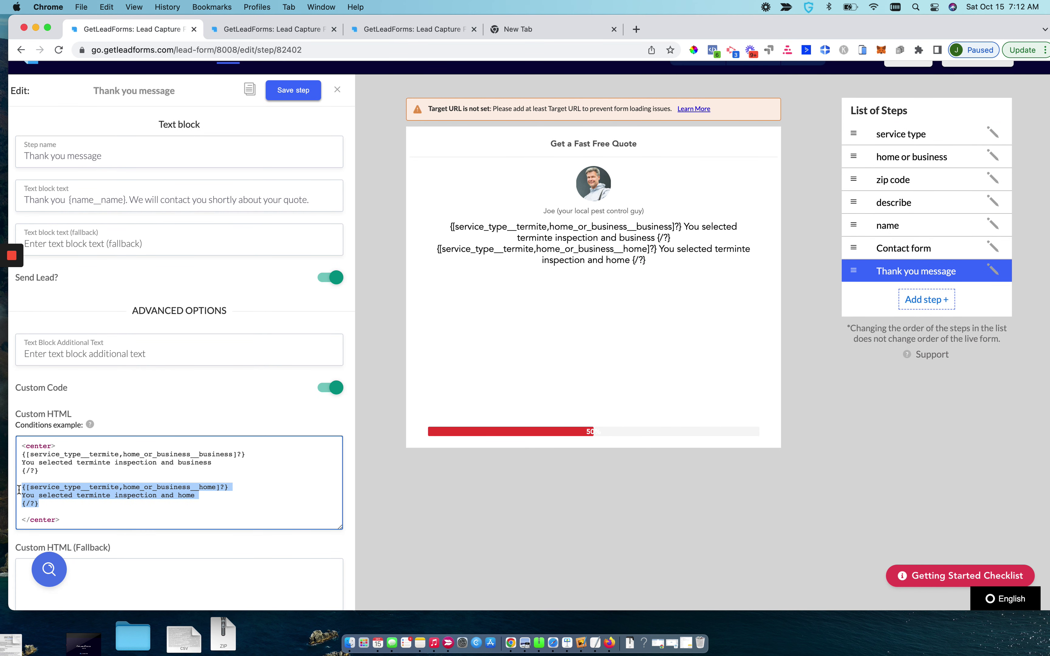
pyautogui.press('Right')
pyautogui.press('Return')
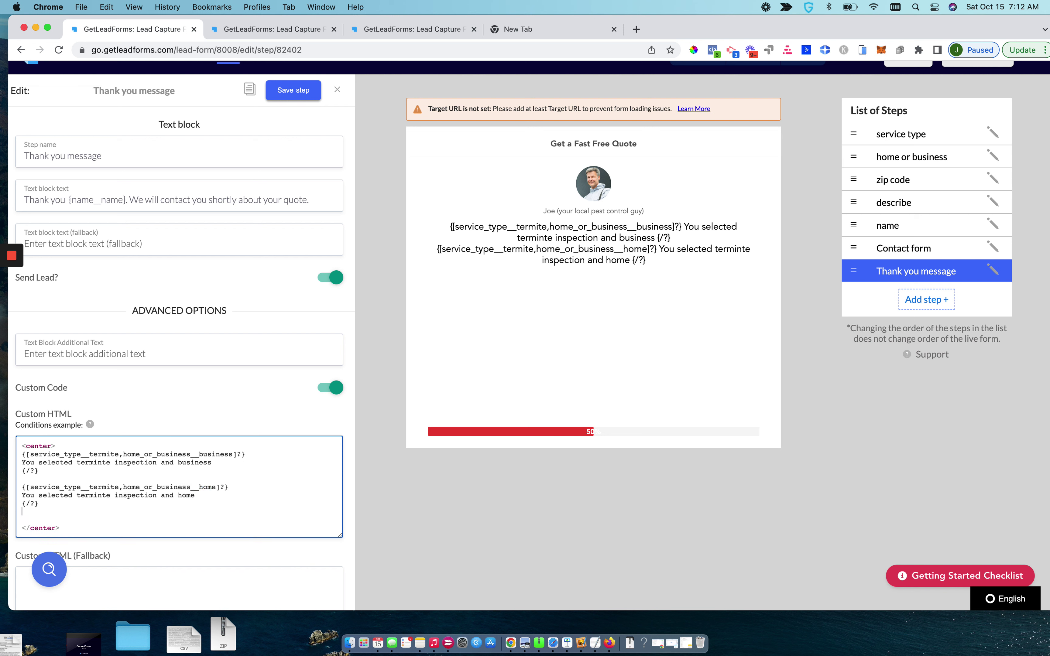
pyautogui.write('{[service_type__termite,home_or_business__home]?} You selected terminte inspection and home {/?}')
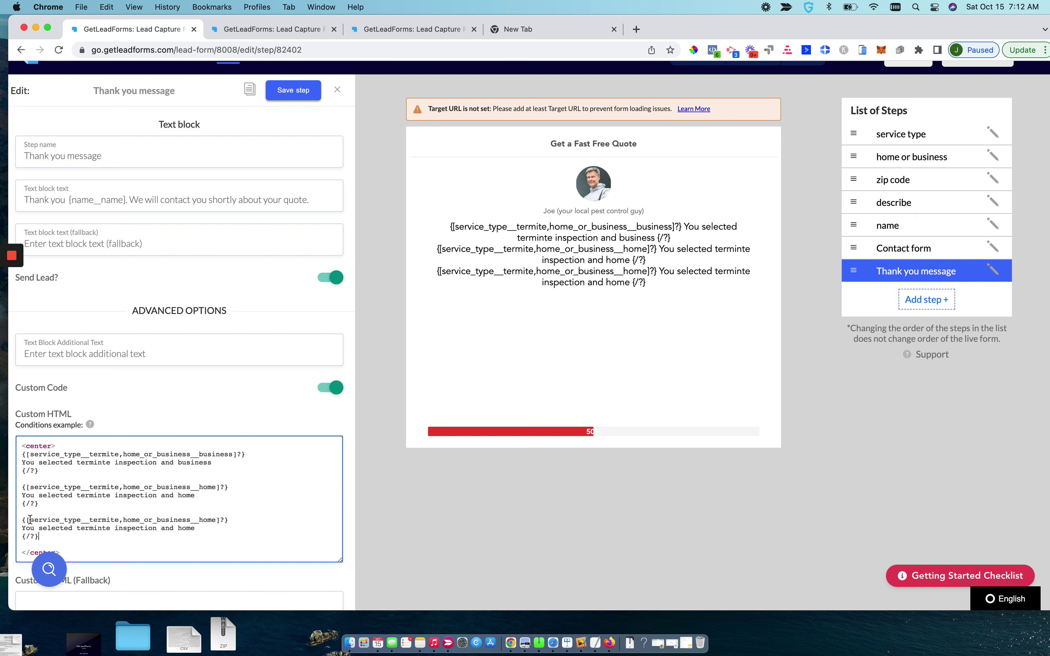
pyautogui.moveTo(30, 520); pyautogui.dragTo(117, 520)
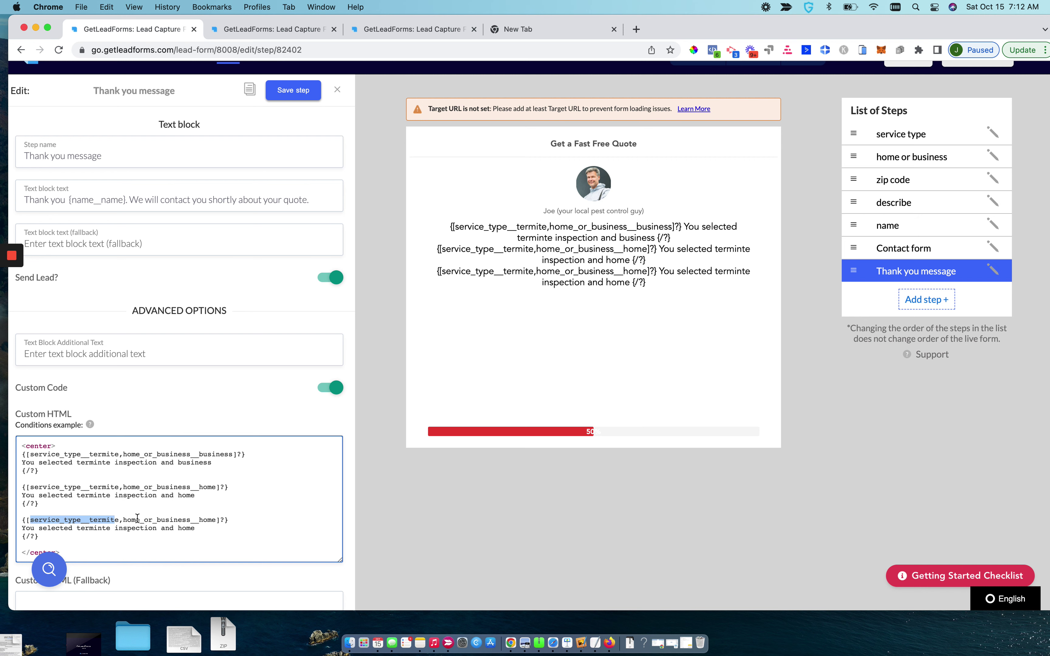
pyautogui.click(900, 130)
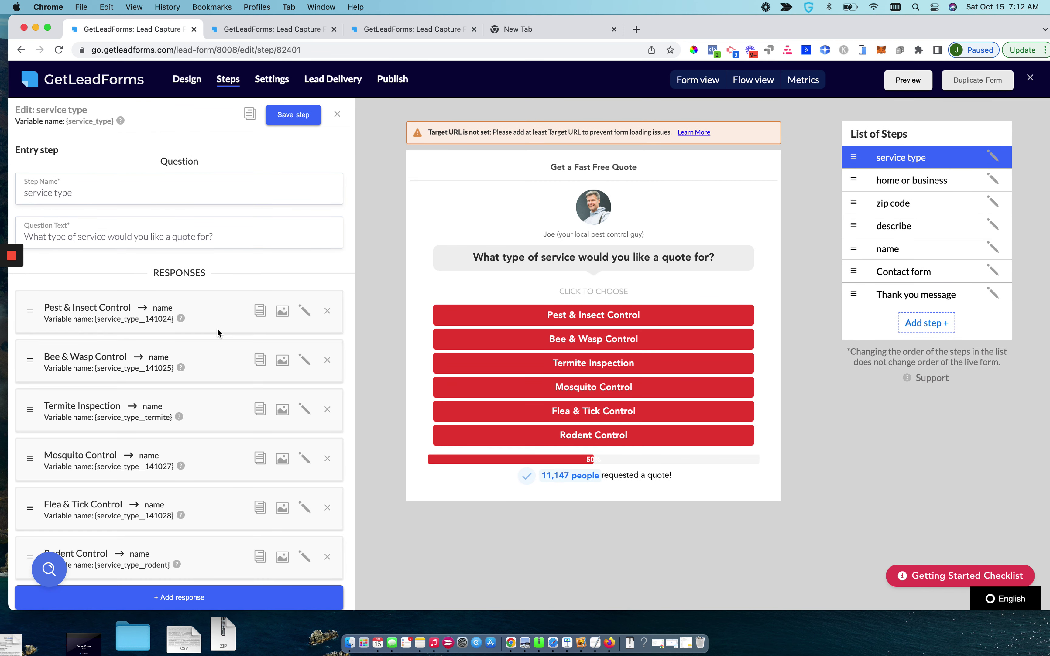
# Open the Termite Inspection response's edit form to check its variable name, termite
pyautogui.scroll(-2, 214, 411)
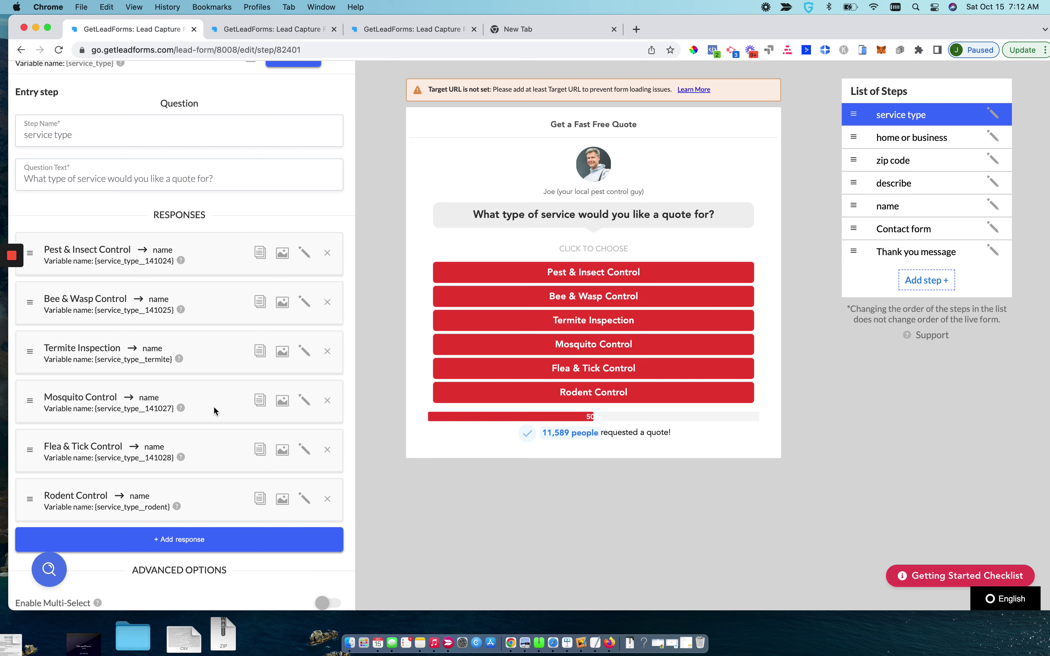
pyautogui.click(305, 351)
pyautogui.scroll(-5, 161, 520)
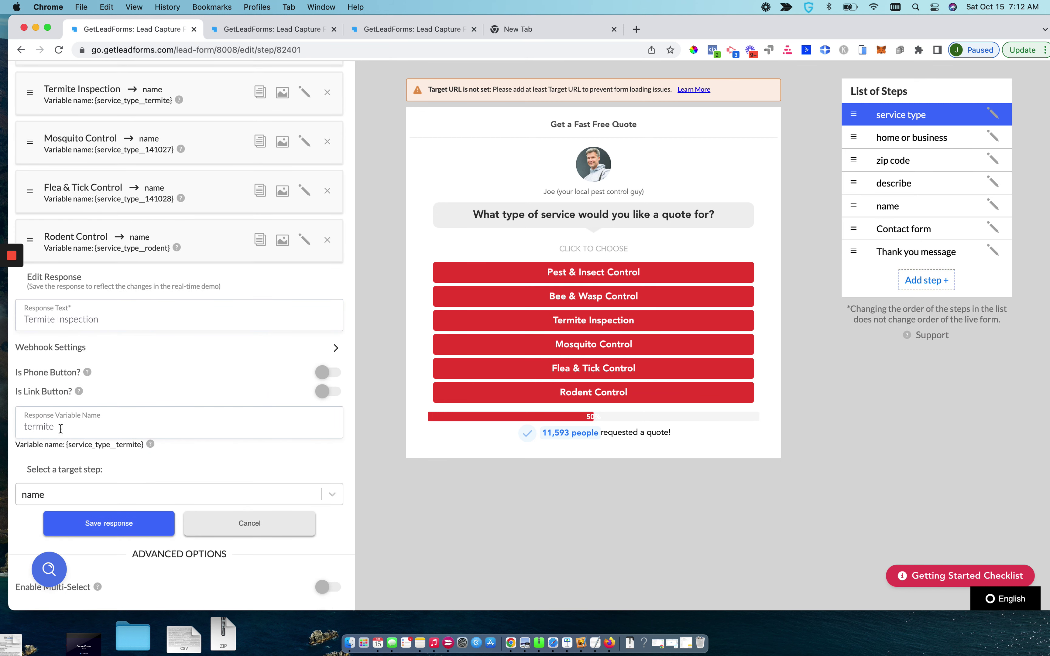
pyautogui.moveTo(145, 199); pyautogui.dragTo(169, 200)
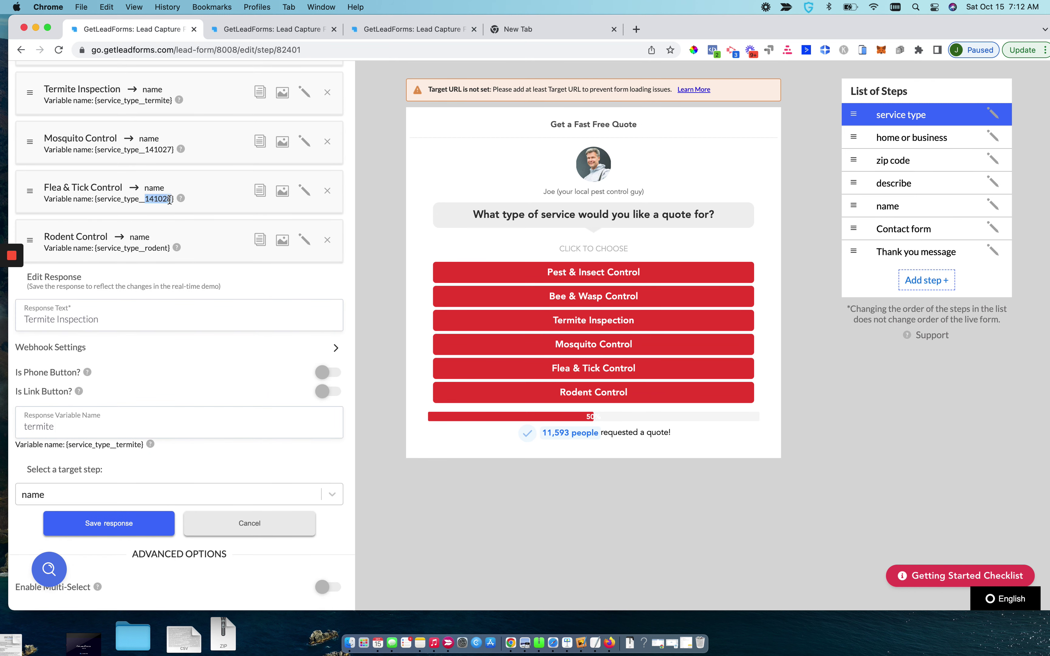